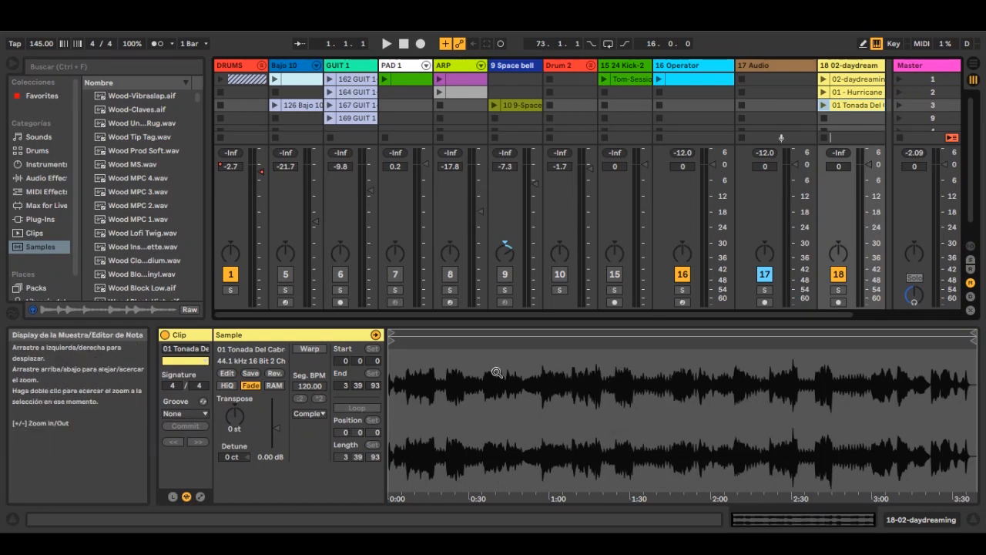
Examine the waveform of the 01 Tonada Del Cabrestero clip up close and compare it with the 01 - Hurricane clip's waveform
drag(468, 348, 556, 416)
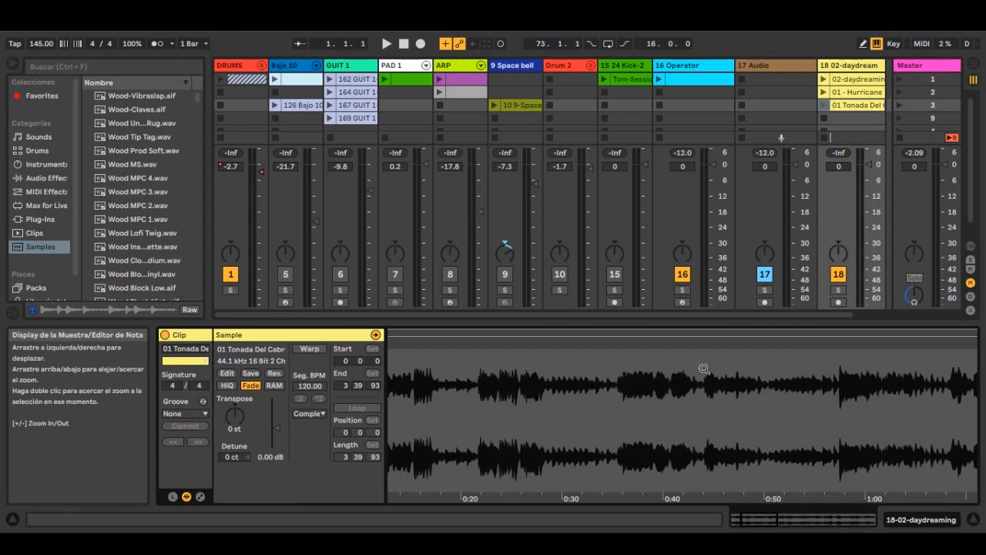
click(691, 348)
drag(691, 346, 503, 345)
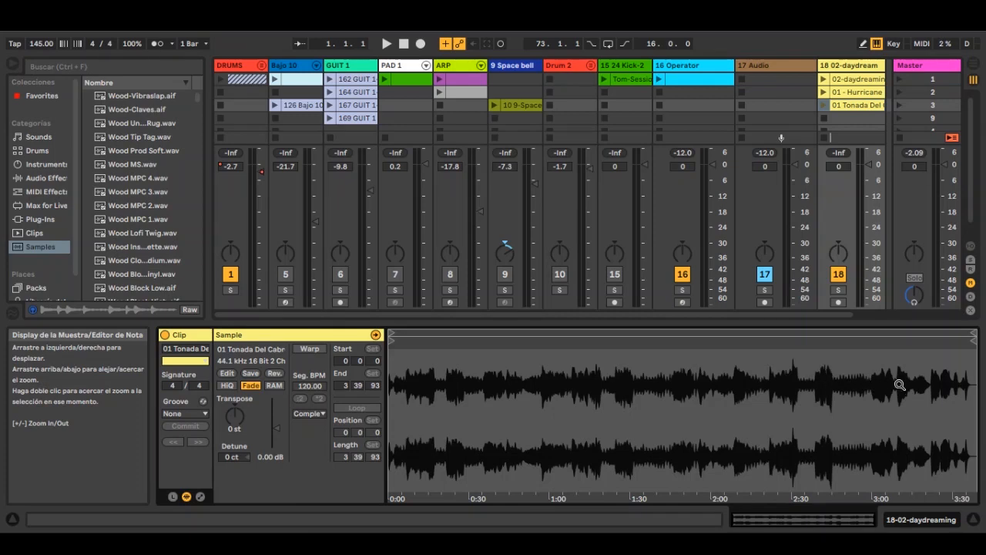
click(862, 90)
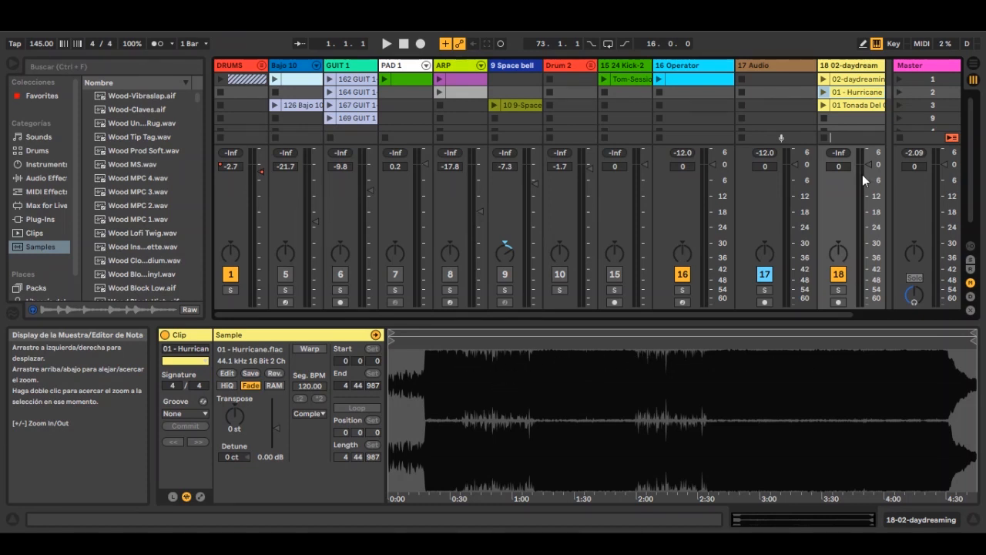
click(856, 105)
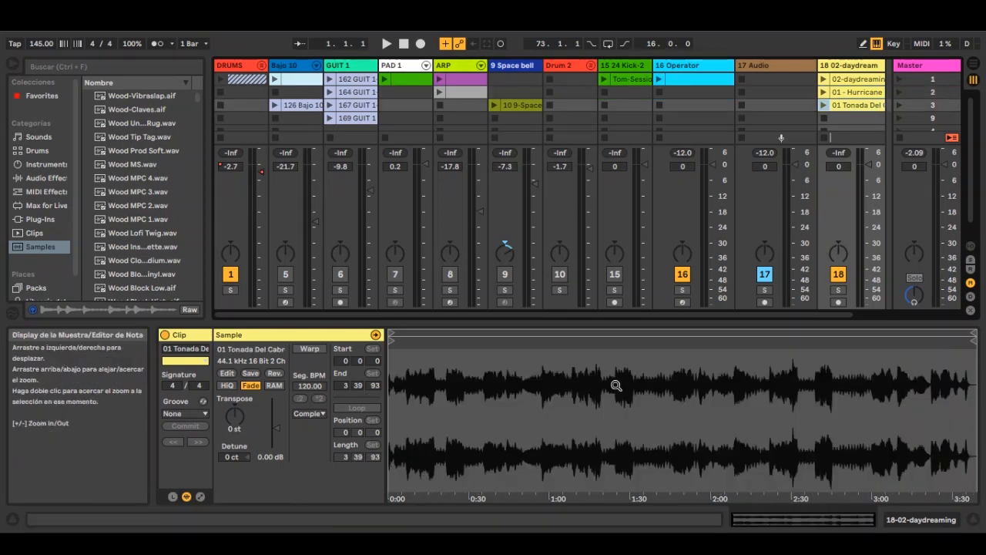
click(861, 91)
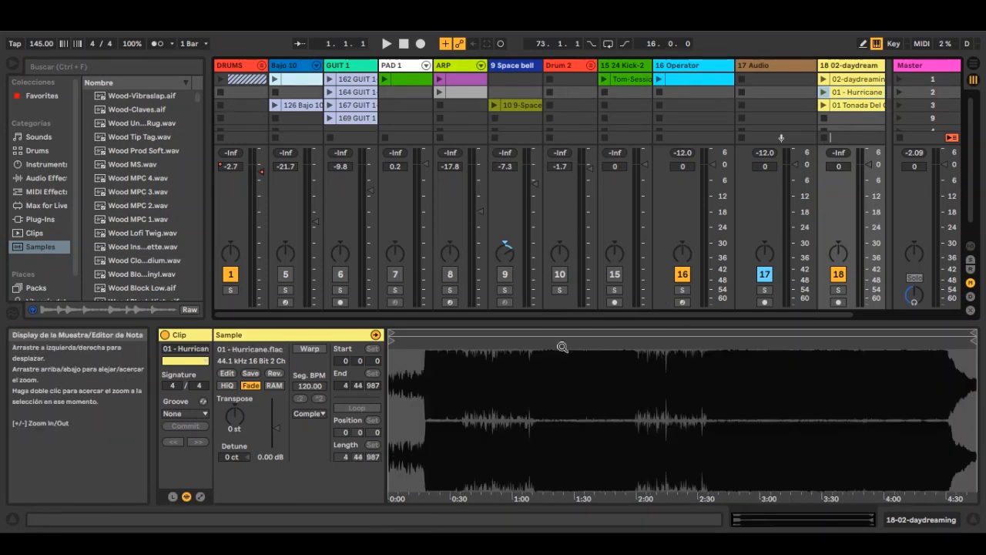
Examine the 01 - Hurricane waveform around 1:08 at close range, down to the millisecond level, and return to the full-length view
drag(530, 385, 531, 493)
drag(530, 347, 690, 347)
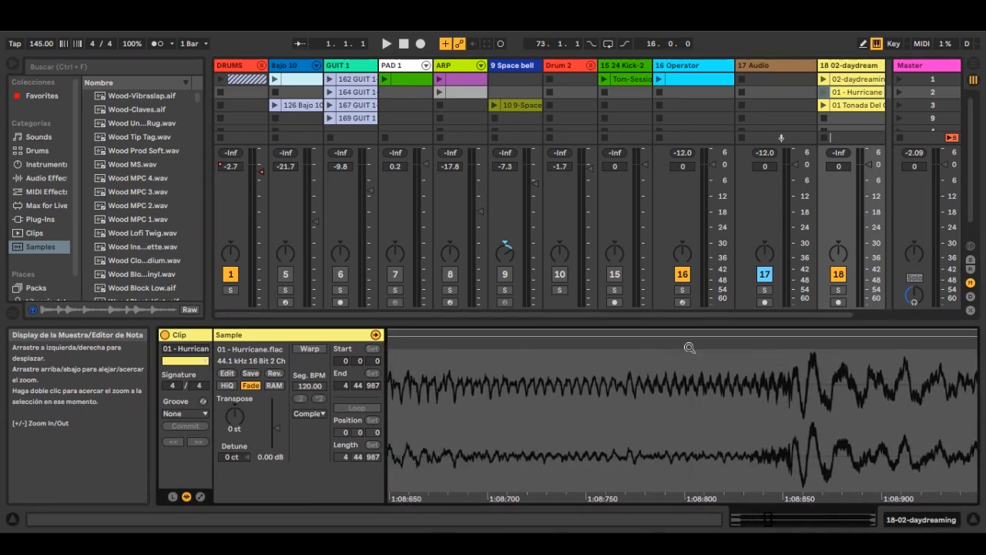
right_click(814, 352)
click(815, 369)
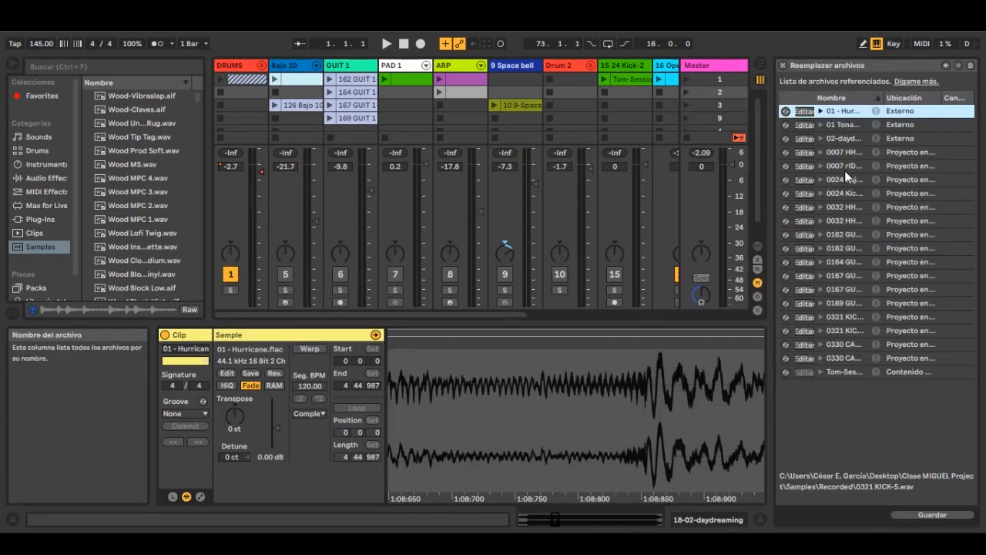
click(785, 65)
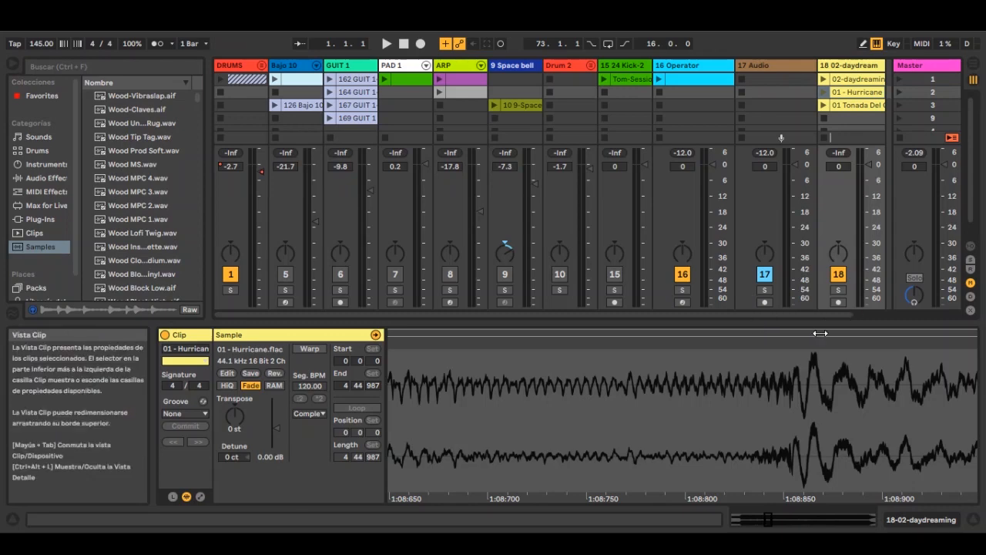
drag(814, 331, 815, 354)
drag(811, 416, 807, 462)
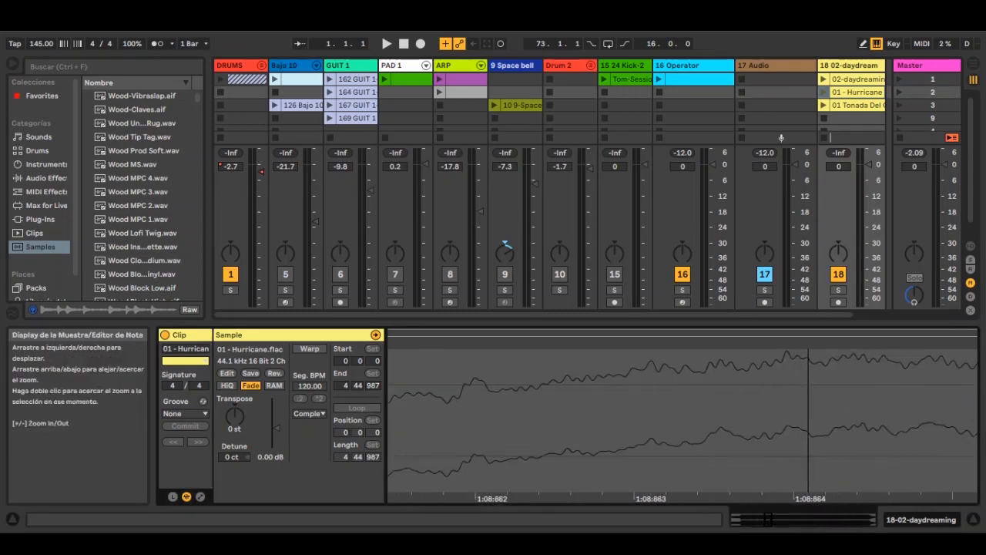
mouse_move(807, 462)
mouse_down()
mouse_move(807, 354)
mouse_move(789, 213)
mouse_up()
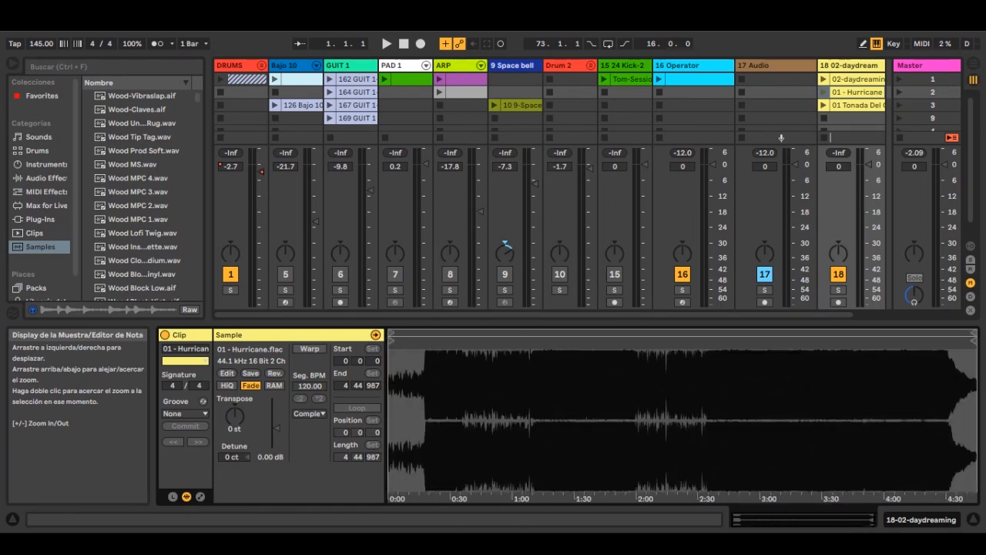
Raise the clip gain to 2.75 dB on 01 Tonada Del Cabrestero and to 0.19 dB on 01 - Hurricane
click(854, 105)
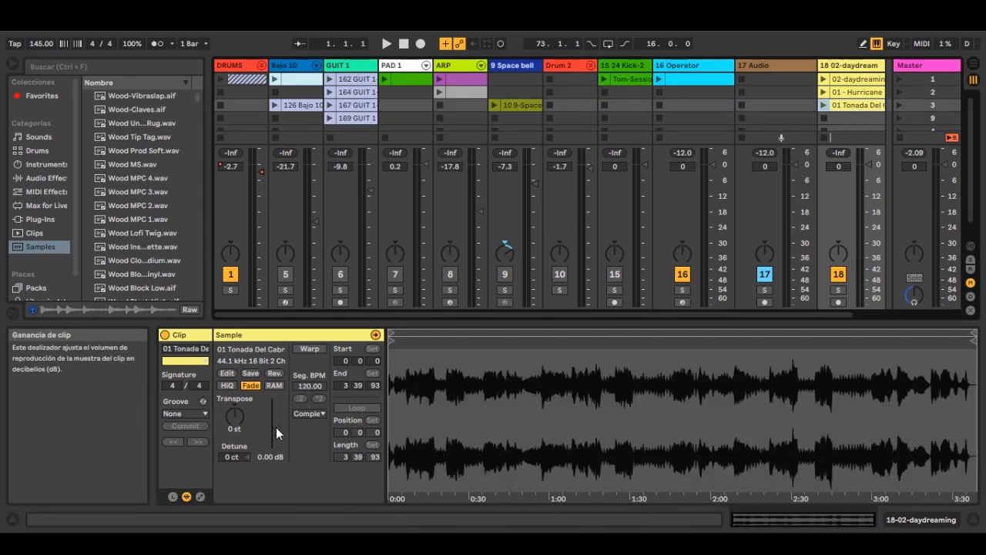
drag(277, 434, 278, 419)
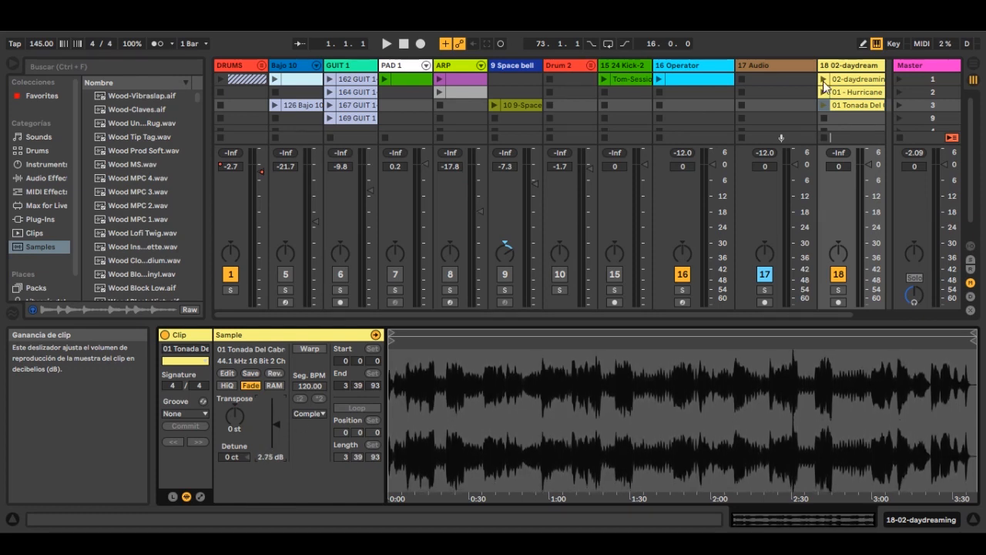
click(848, 92)
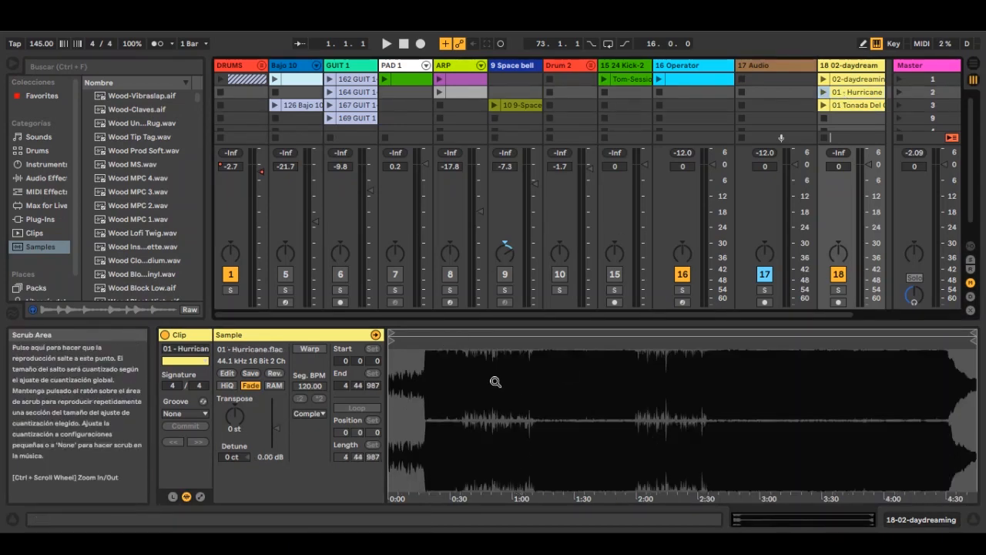
drag(277, 425, 276, 423)
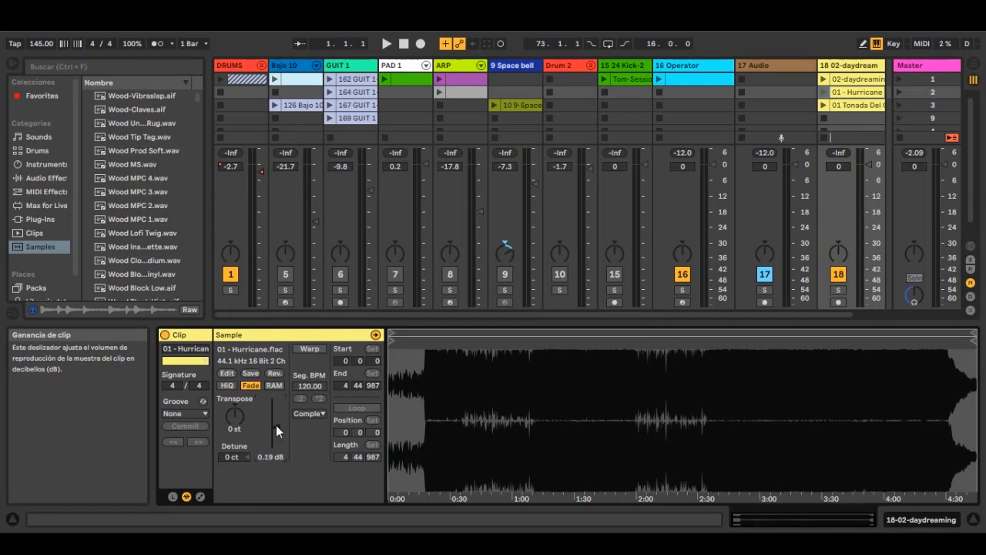
Compare the overall waveform dynamics of the 02-daydreaming, 01 - Hurricane and 01 Tonada Del Cabrestero clips
click(859, 105)
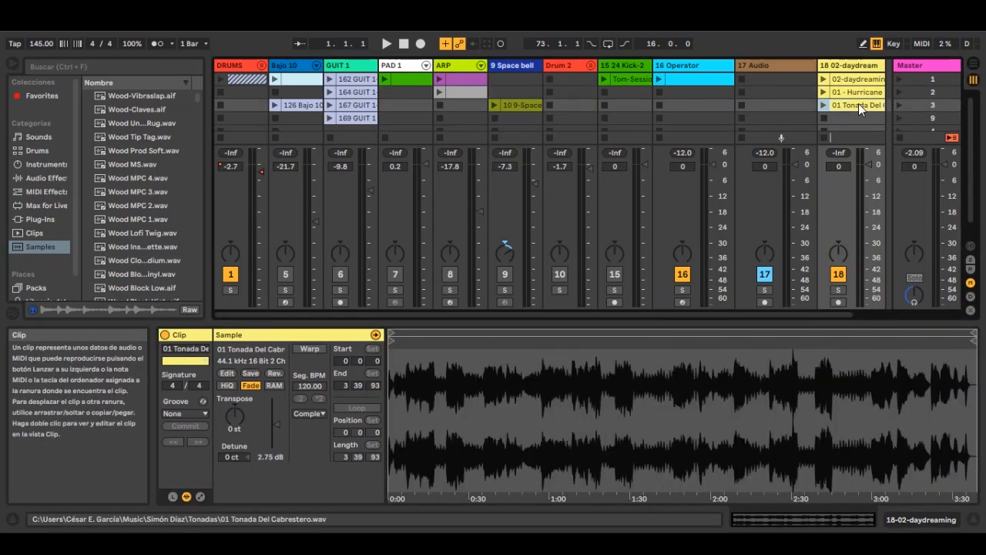
click(594, 410)
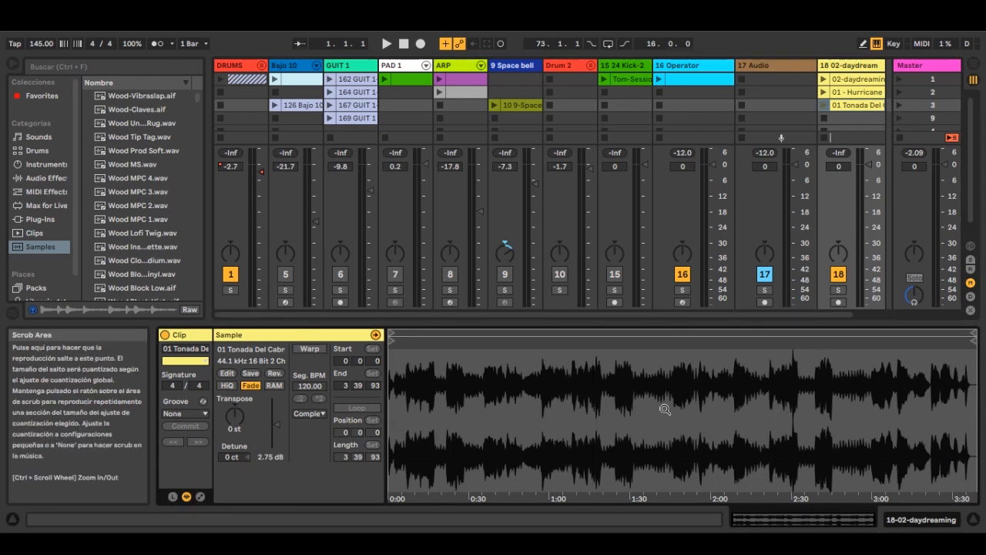
click(859, 93)
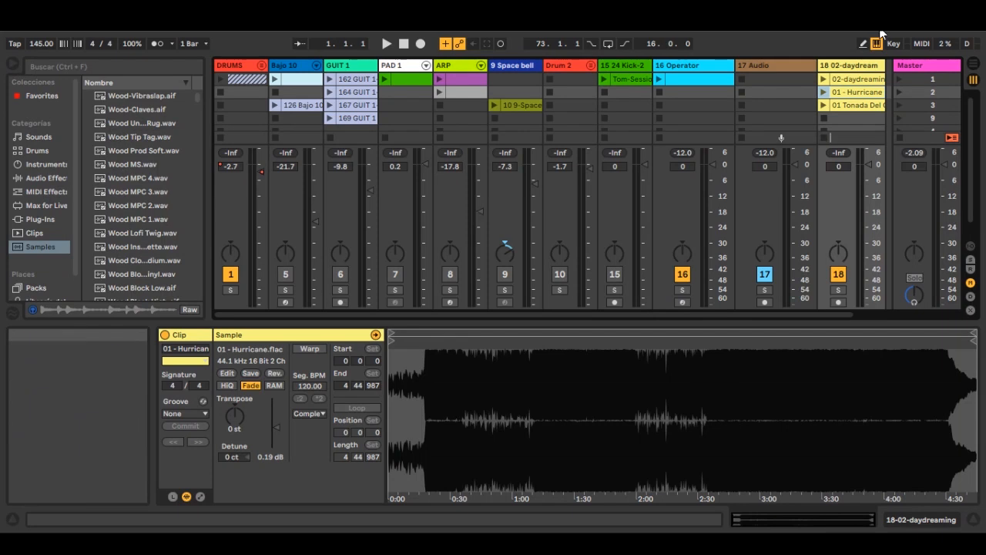
click(845, 80)
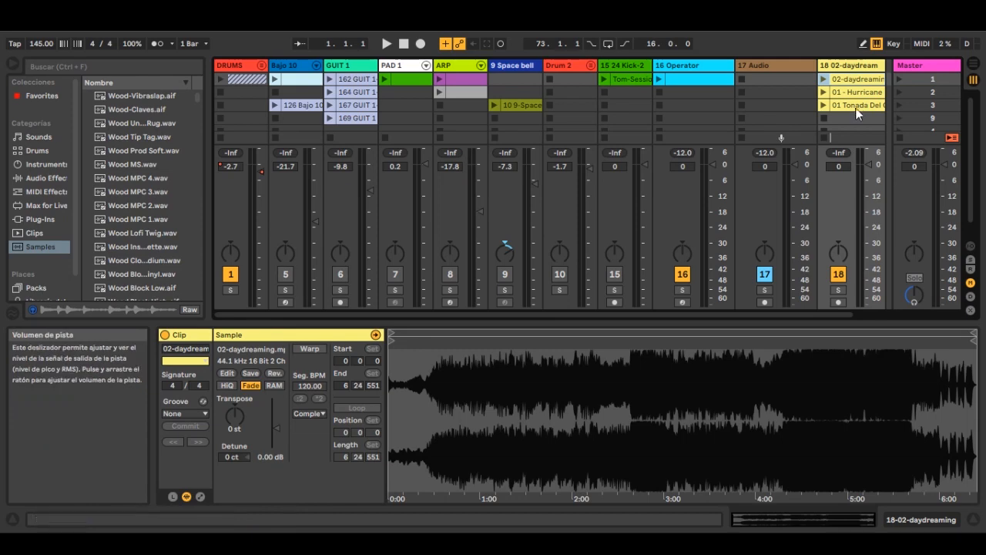
key(Down)
key(Down)
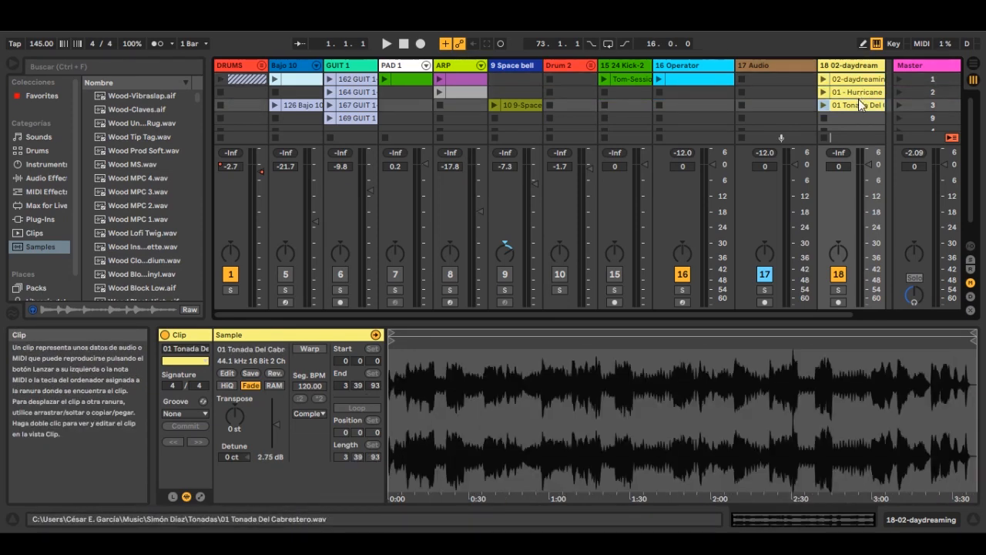
key(Up)
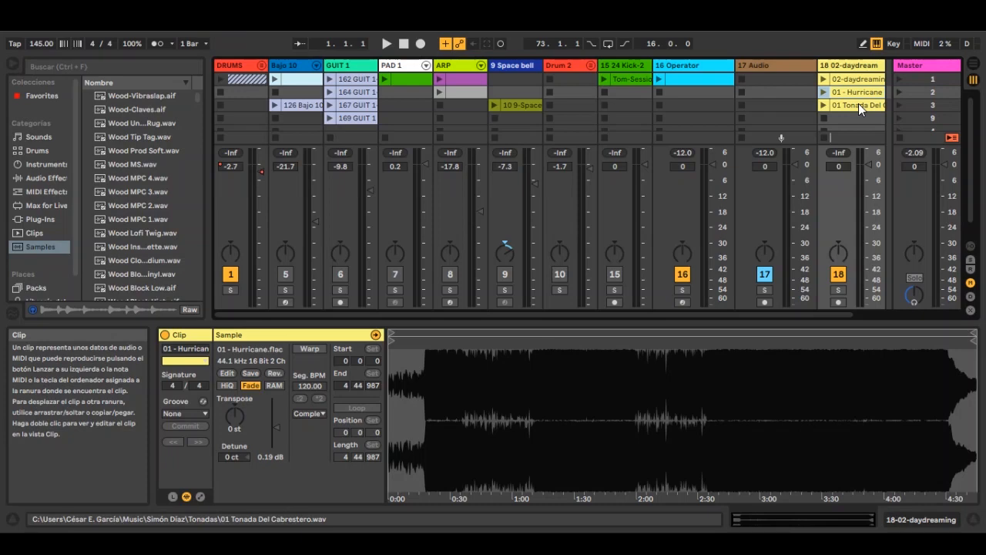
click(858, 103)
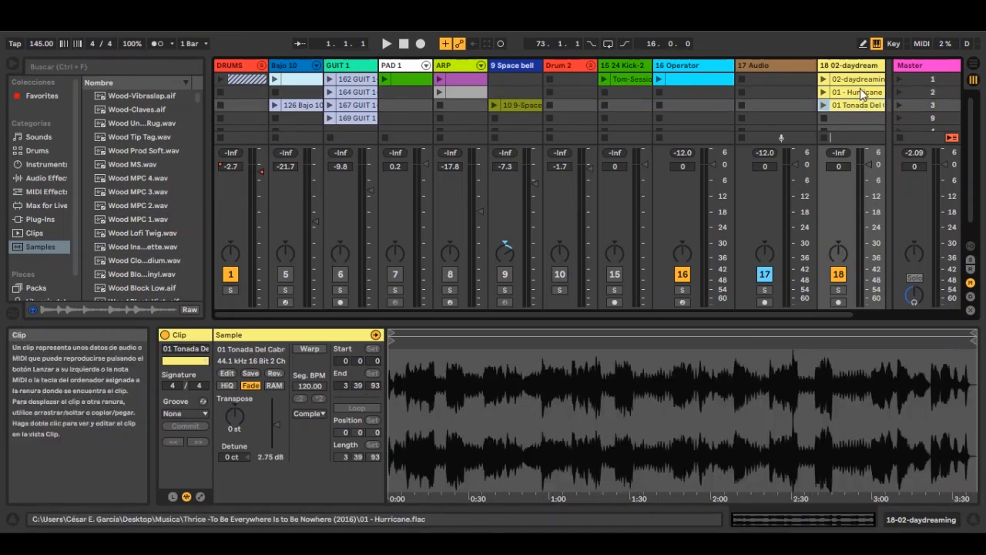
click(860, 90)
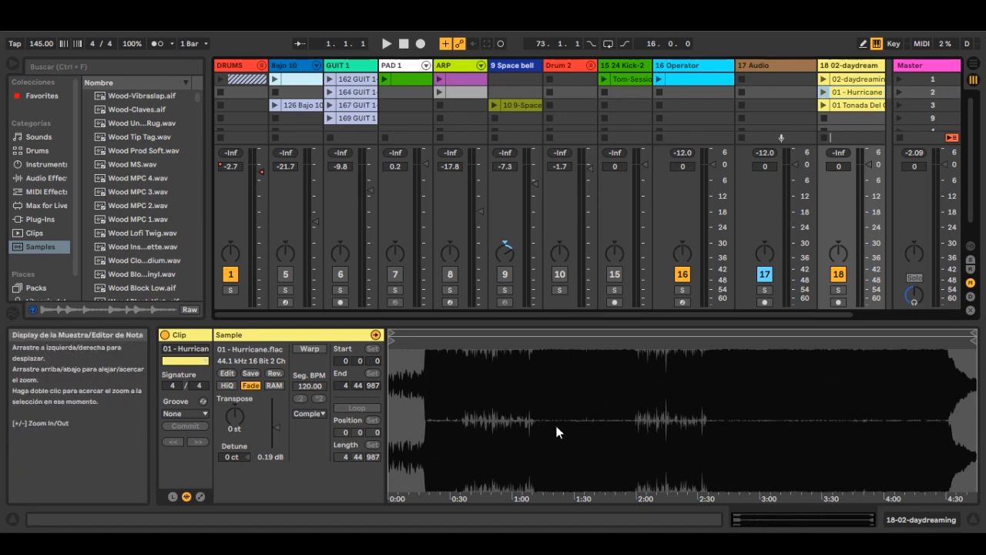
click(860, 77)
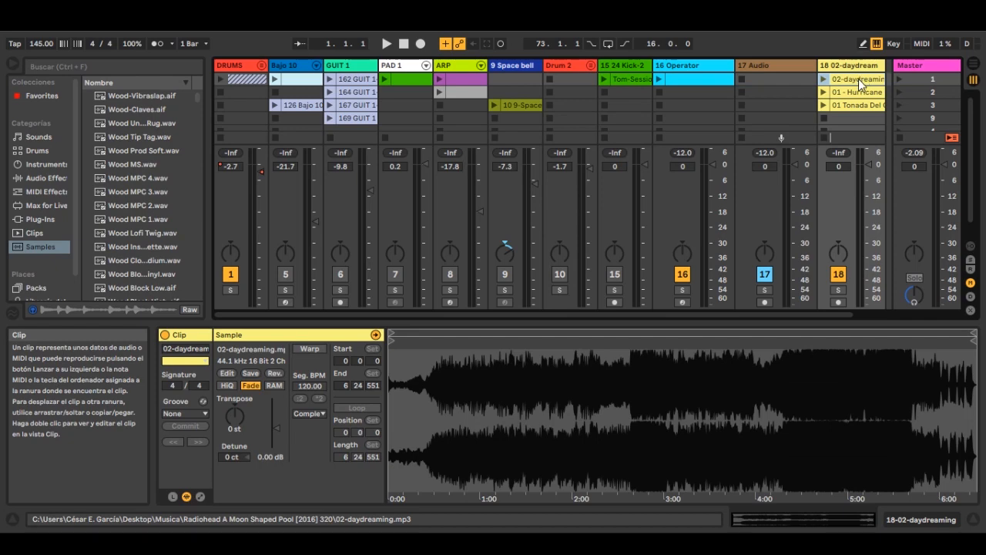
click(852, 92)
click(852, 105)
Delete track 18 02-daydreaming together with its three song clips
click(852, 68)
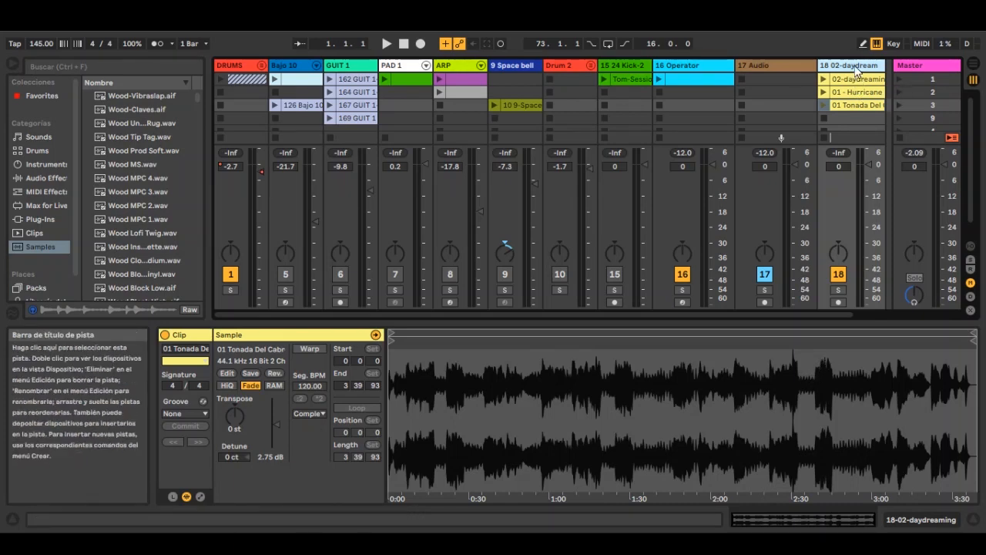
key(Delete)
Show the device chain of the 16 Operator track, followed by that of the 17 Audio track
click(716, 63)
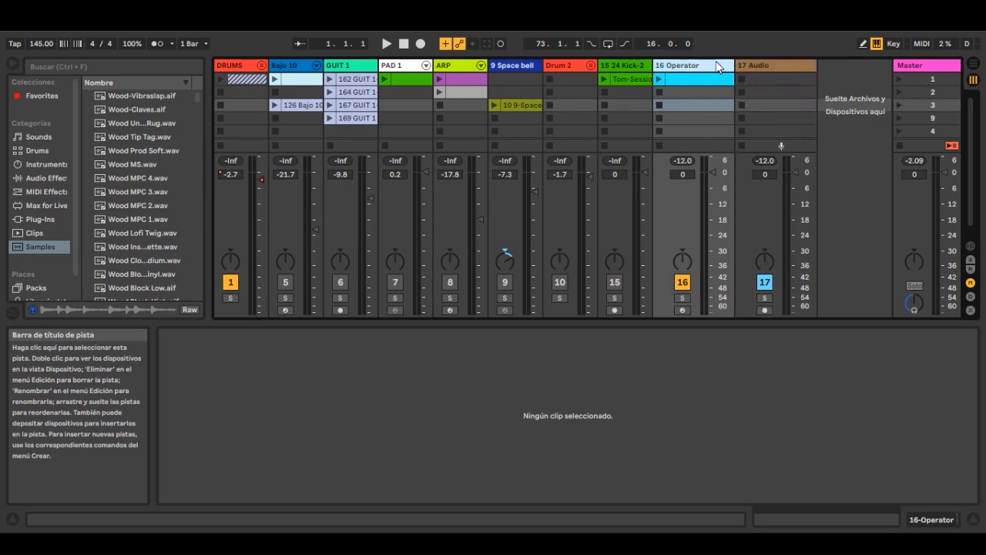
double_click(716, 61)
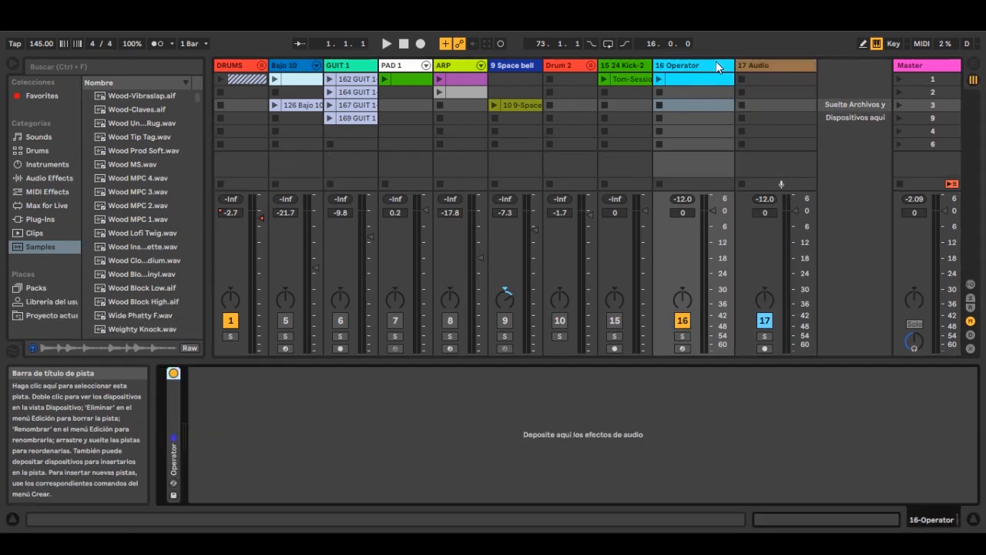
click(751, 64)
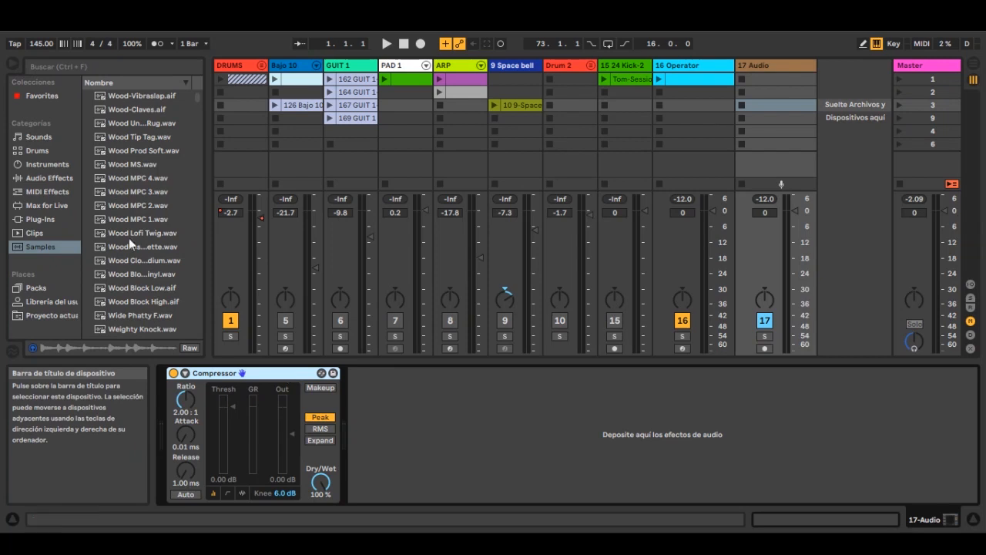
Locate Compressor among the audio effects in the browser and select the Compressor device on the 17 Audio track
click(59, 177)
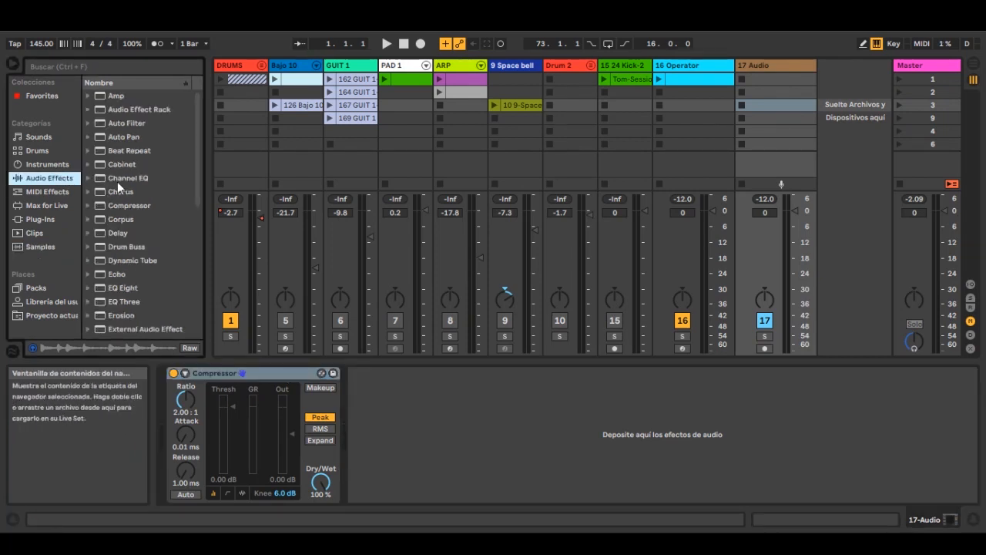
click(143, 205)
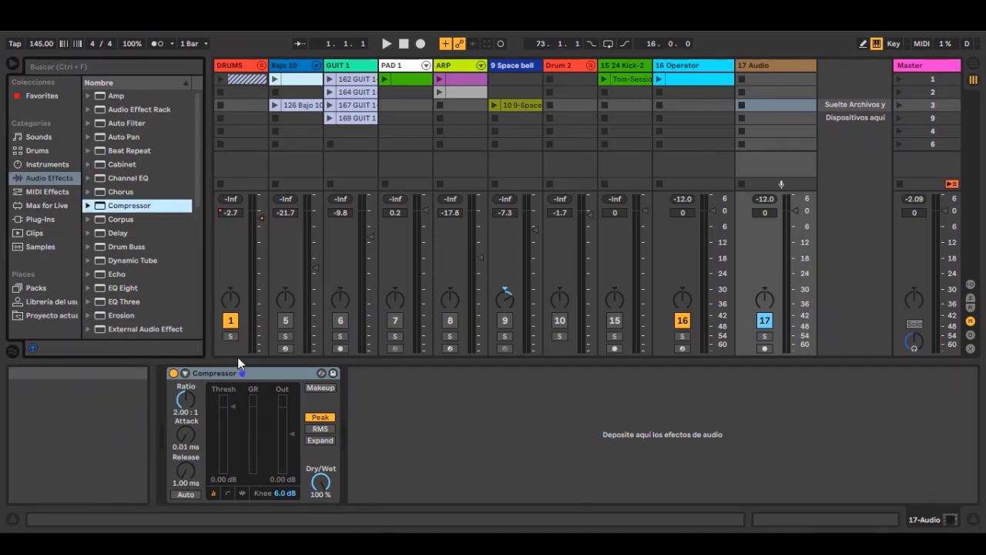
click(258, 375)
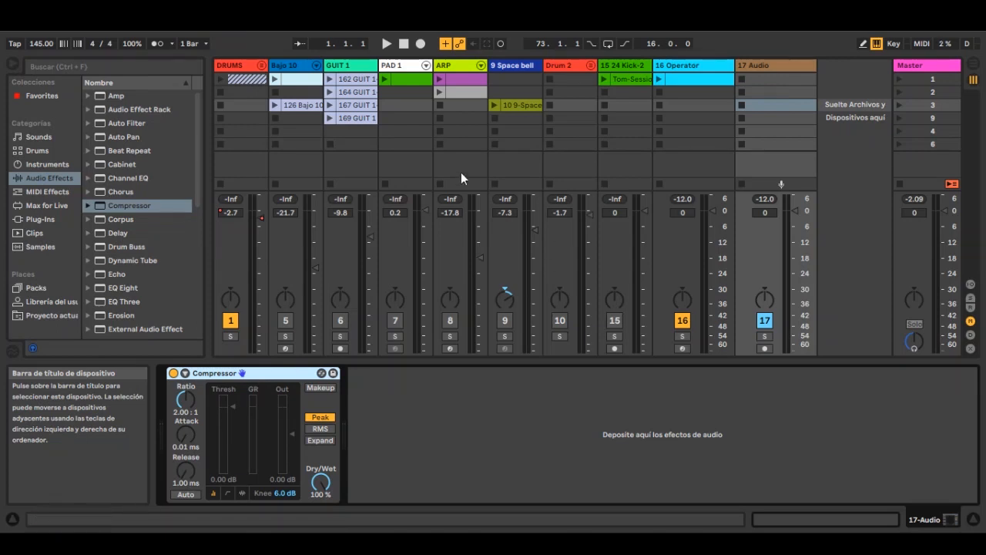
Launch the first clip on the 16 Operator track and lower the Master volume to -inf dB
click(697, 62)
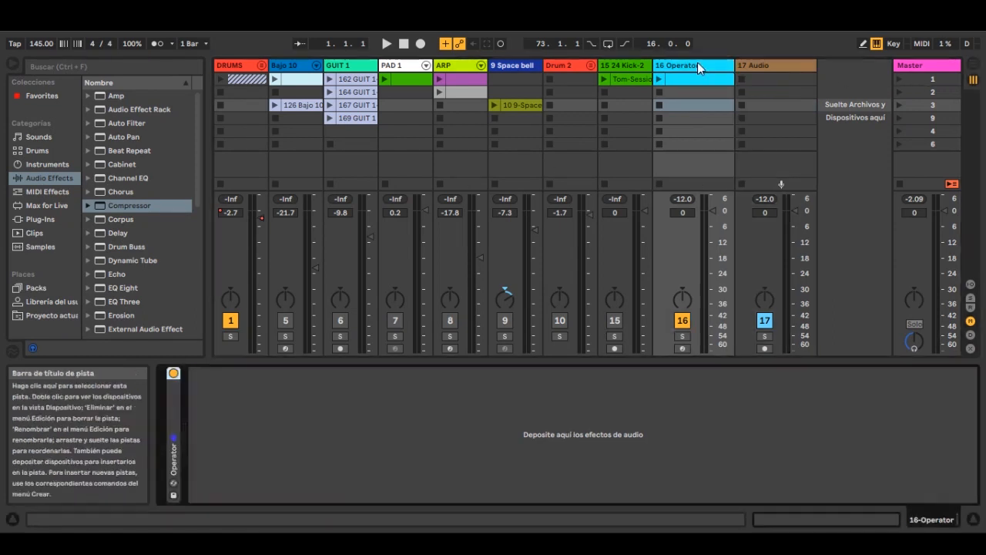
click(747, 65)
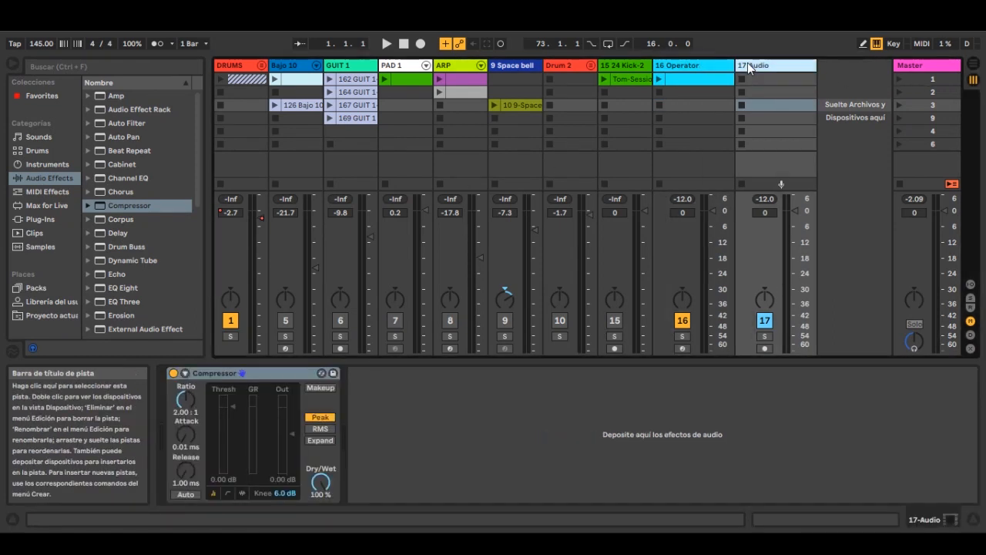
click(691, 67)
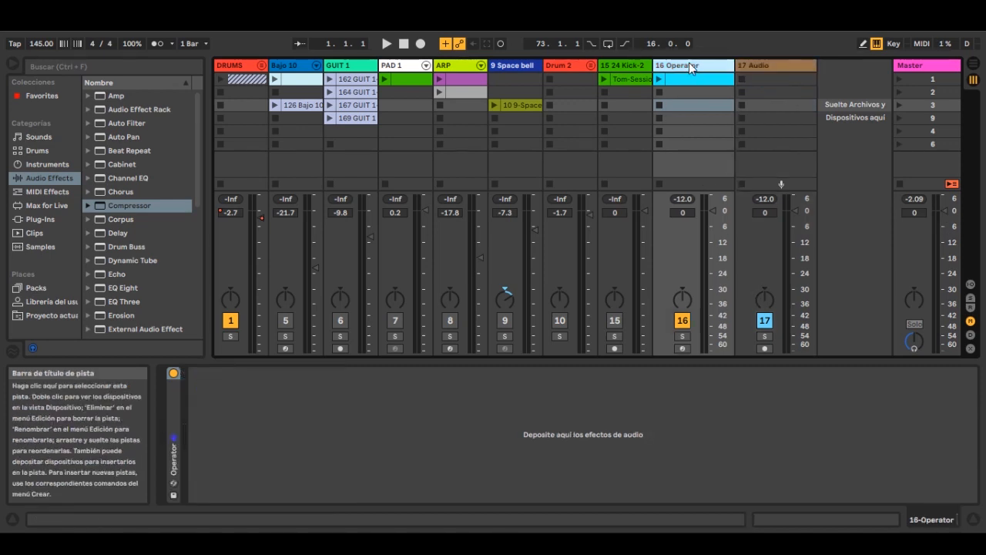
click(661, 79)
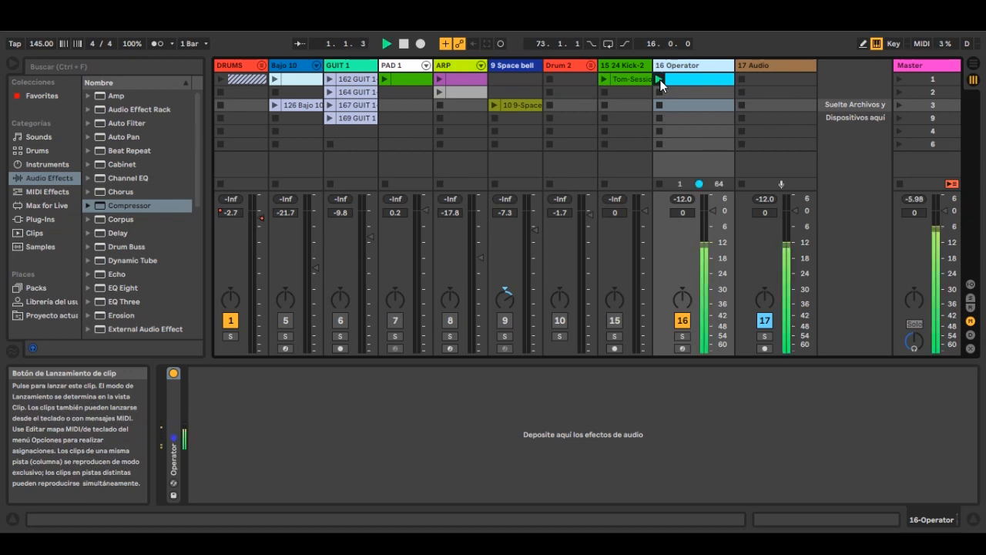
drag(946, 215, 943, 351)
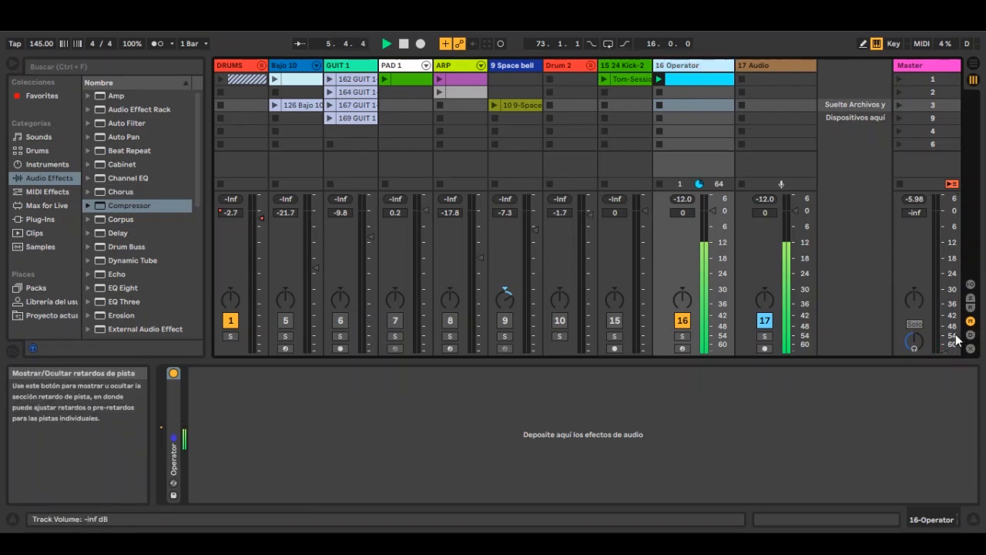
Show the devices of the 16 Operator and 17 Audio tracks, and switch the 16 Operator track off and back on
mouse_move(946, 338)
mouse_down()
mouse_move(946, 259)
mouse_move(935, 350)
mouse_up()
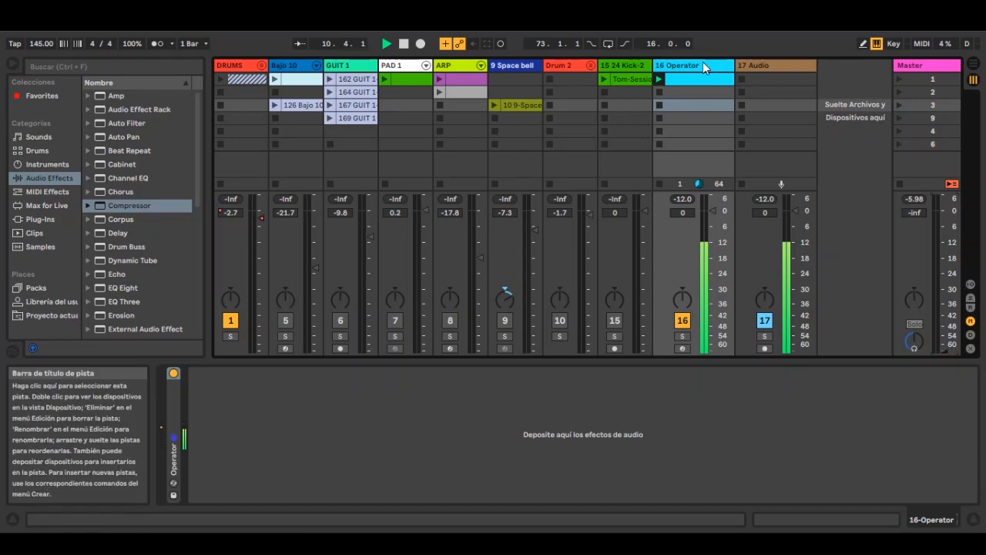
click(702, 63)
click(757, 63)
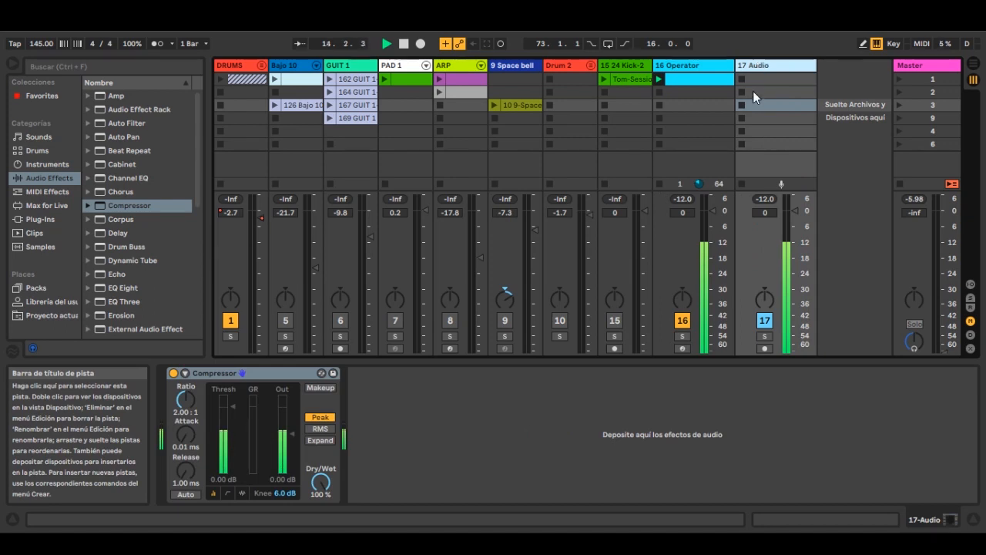
click(681, 322)
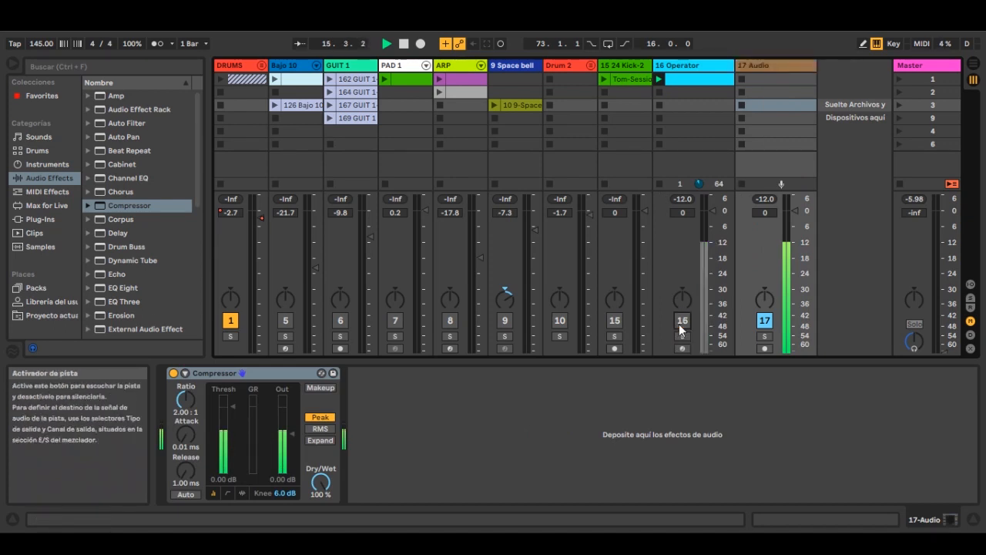
click(681, 322)
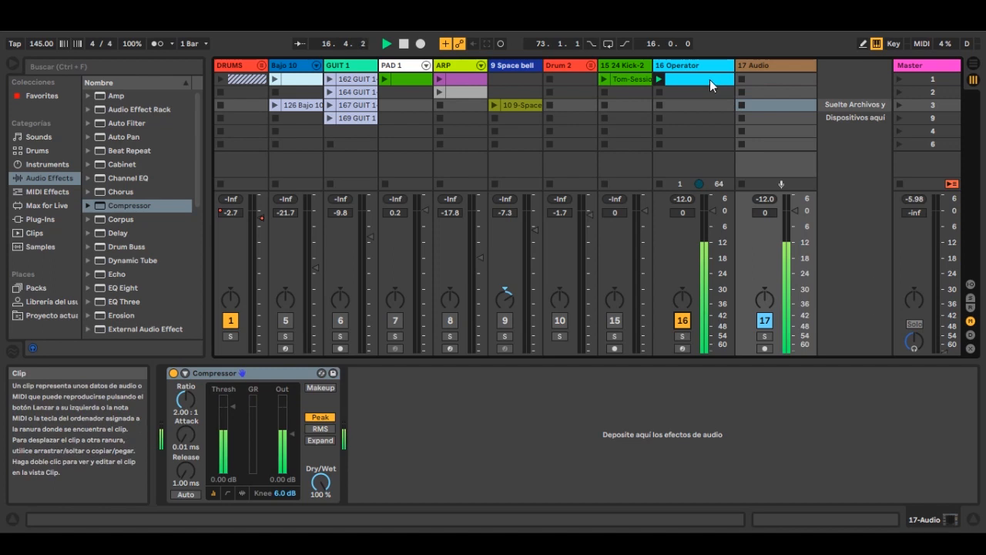
Stop and relaunch the first clip on 16 Operator, and compare its device chain with that of 17 Audio
click(660, 91)
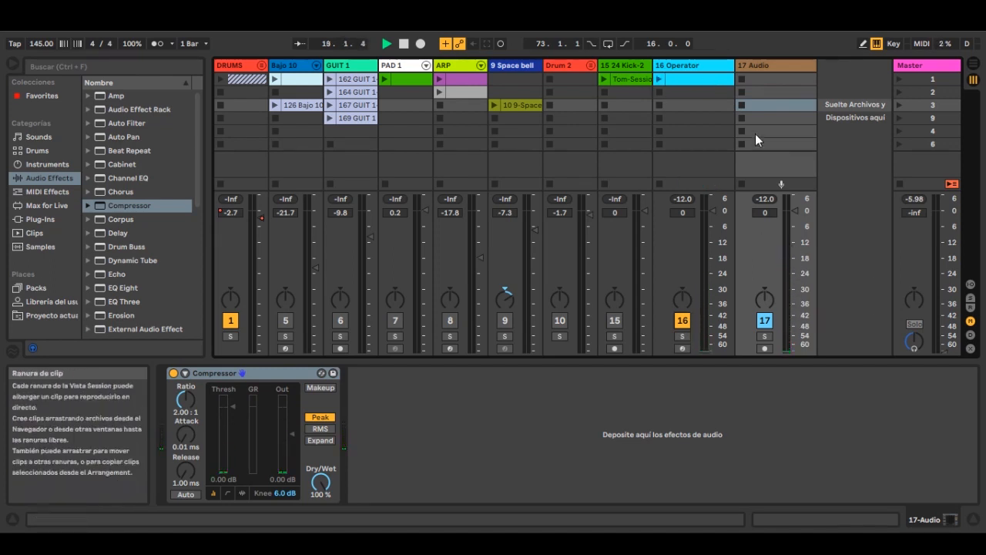
click(659, 78)
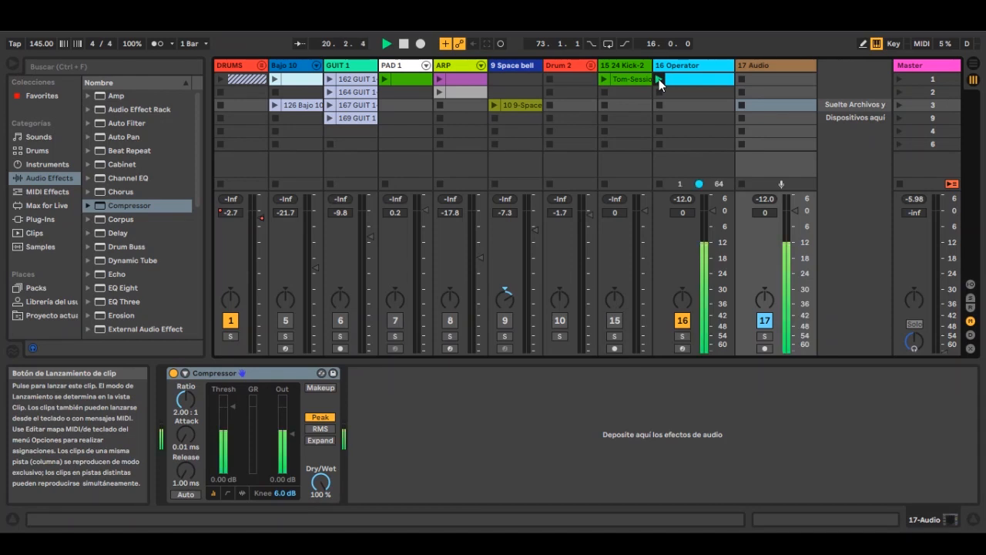
click(679, 67)
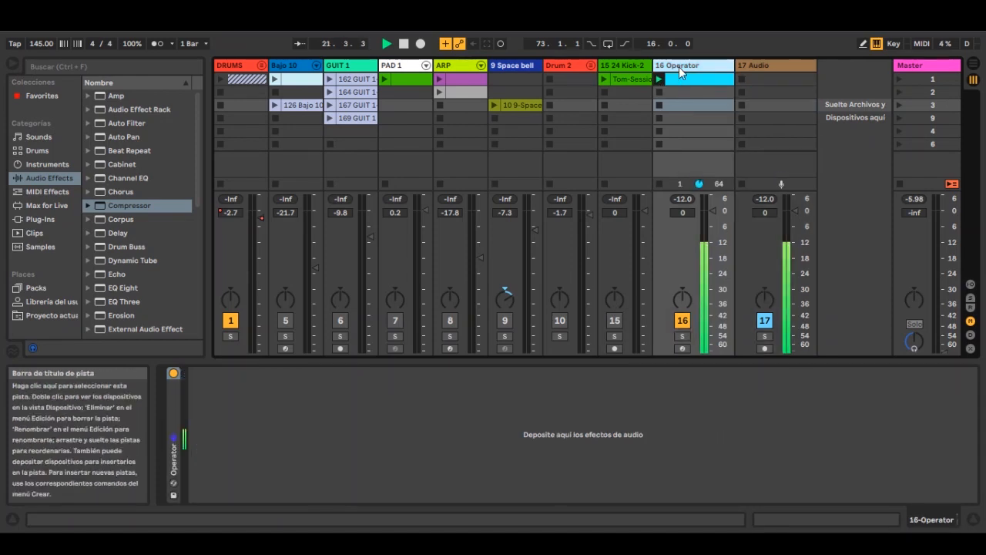
click(754, 64)
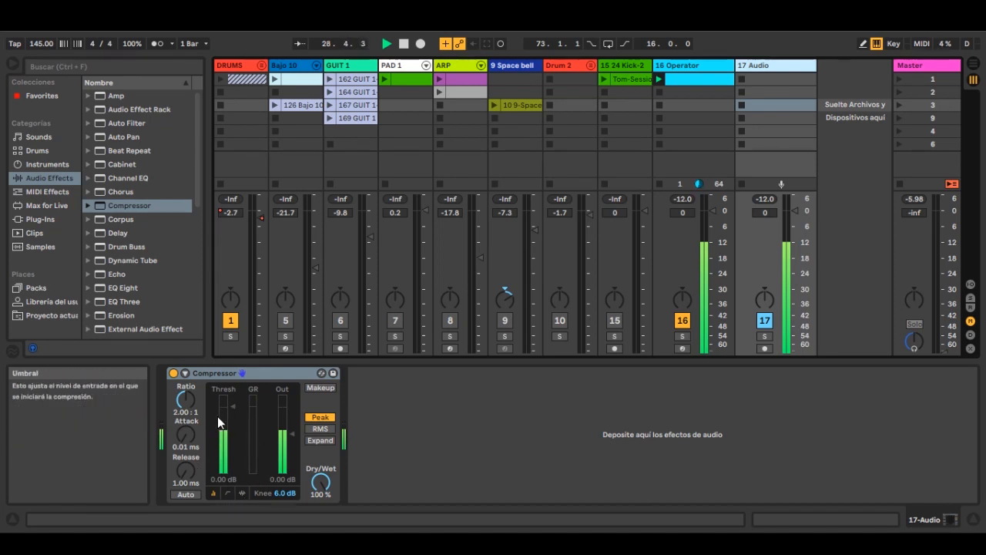
Stop the 16 Operator clip and show the 17 Audio Compressor's transfer curve, followed by its gain reduction view
click(659, 144)
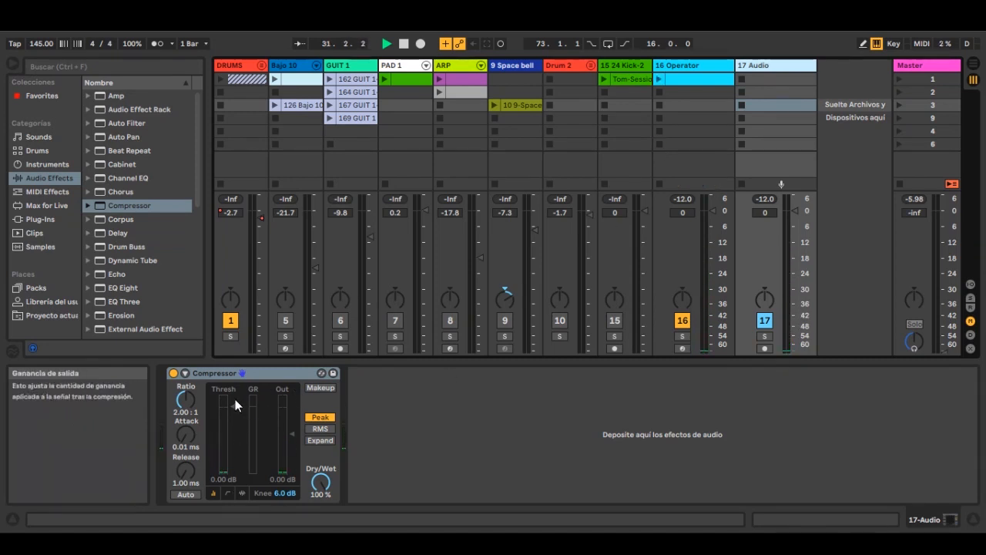
key(XF86MonBrightnessUp)
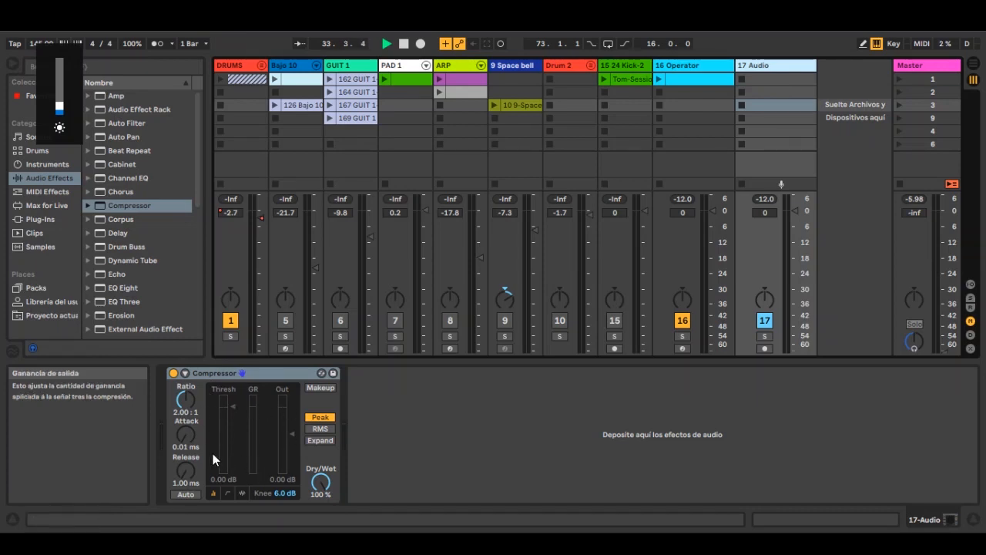
click(227, 492)
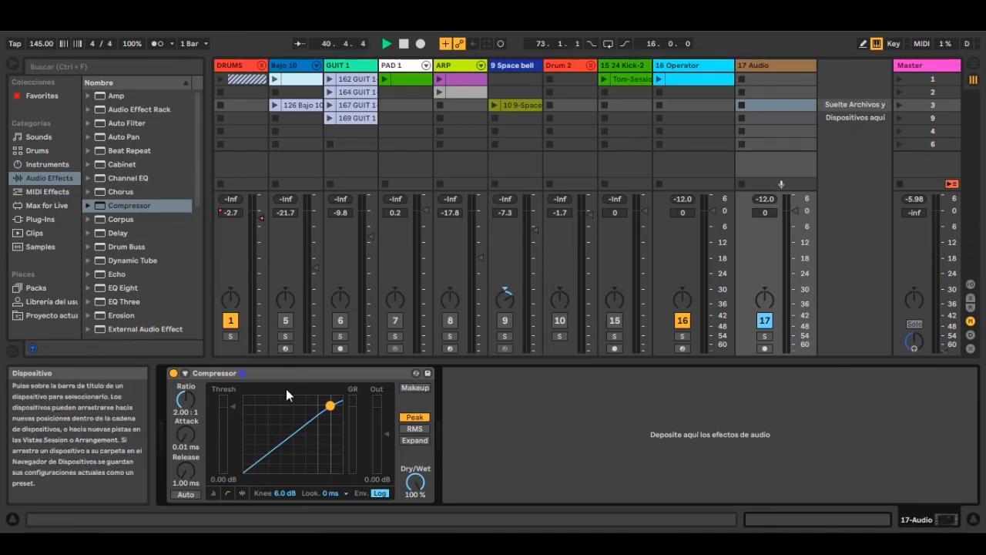
click(242, 493)
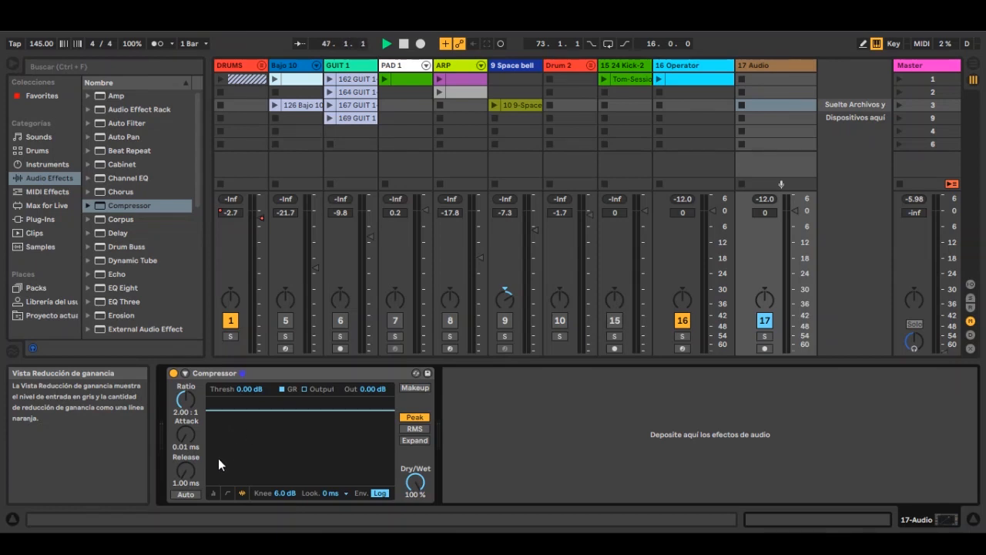
Play the 16 Operator clip while sweeping the Compressor threshold down to -19.2 dB and back to -11.9 dB, and stop the clip
click(660, 77)
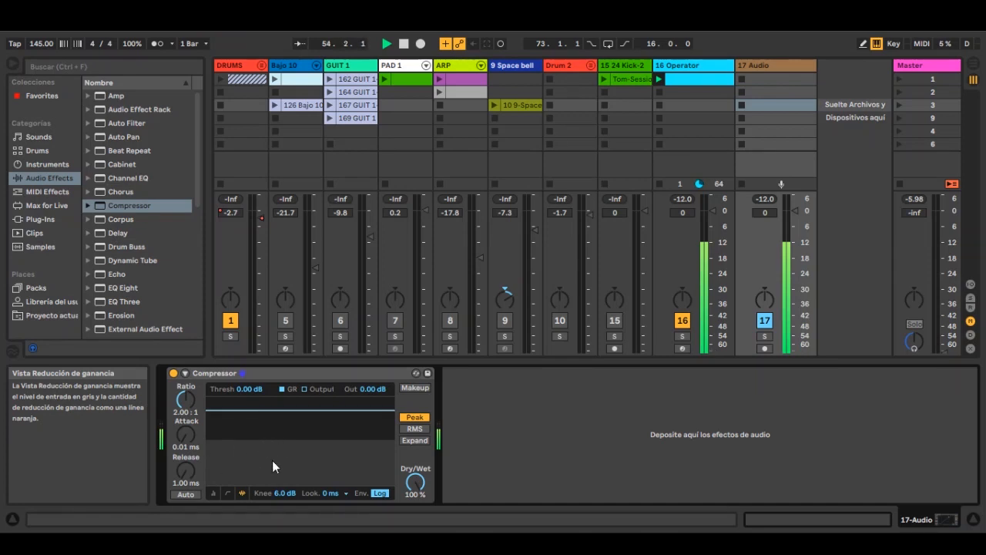
drag(255, 410, 255, 419)
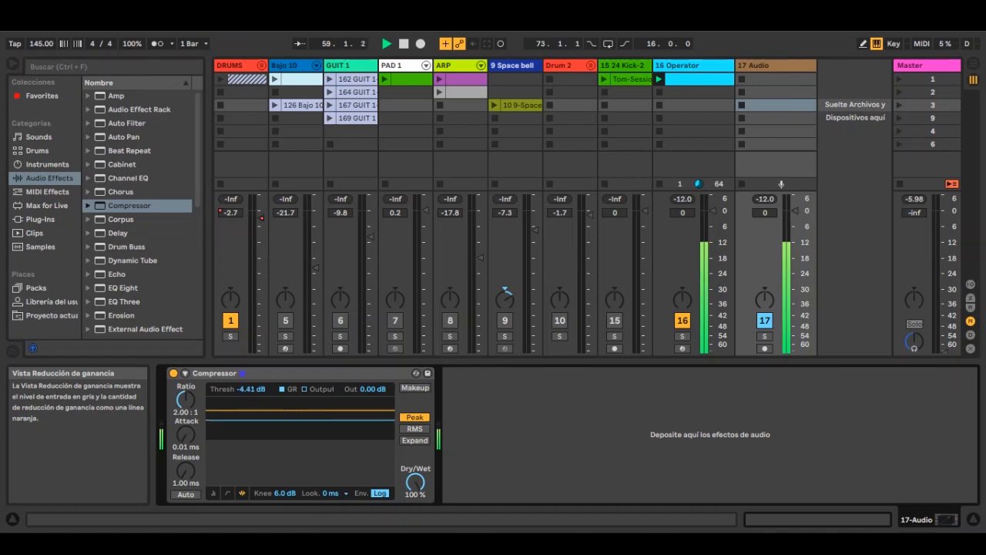
drag(255, 419, 255, 413)
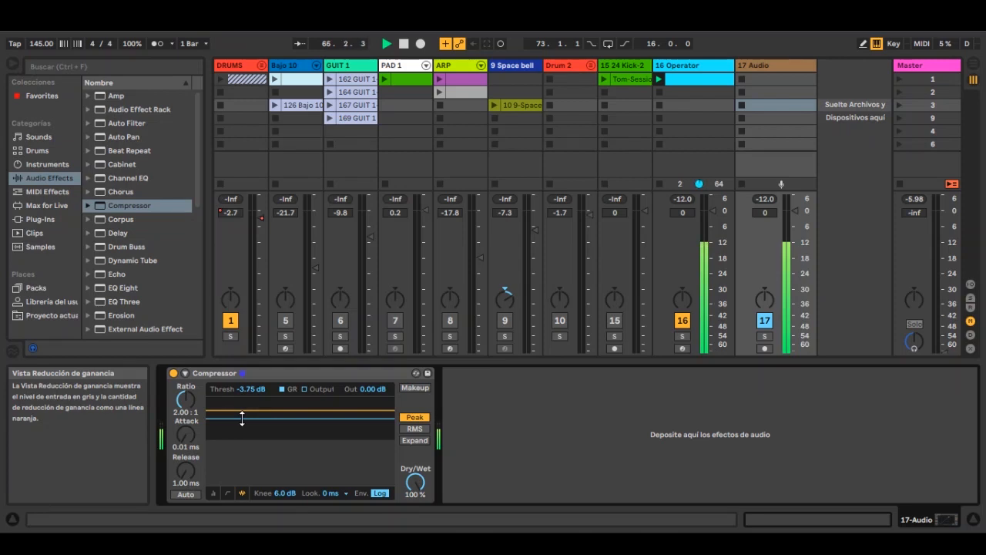
drag(242, 418, 242, 424)
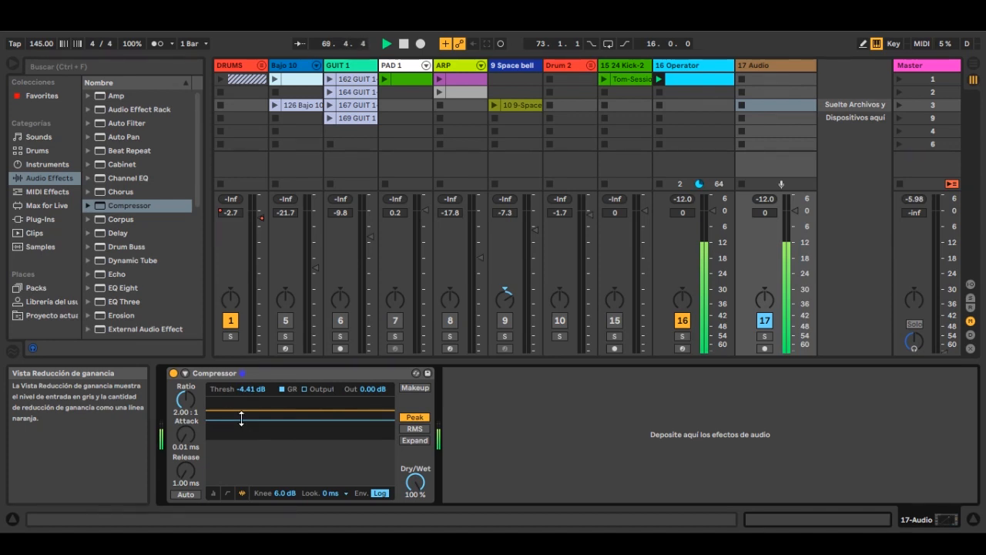
drag(242, 419, 241, 452)
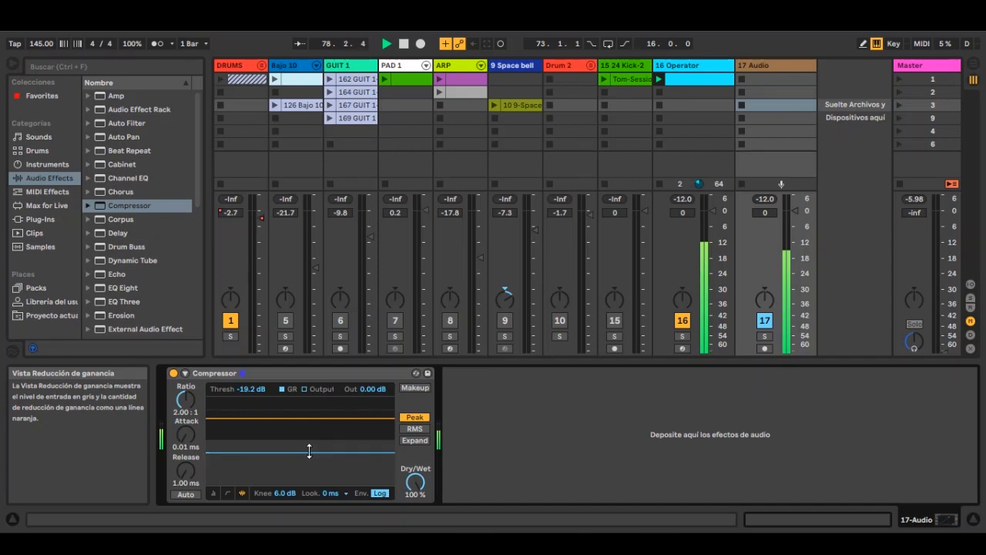
drag(357, 452, 356, 436)
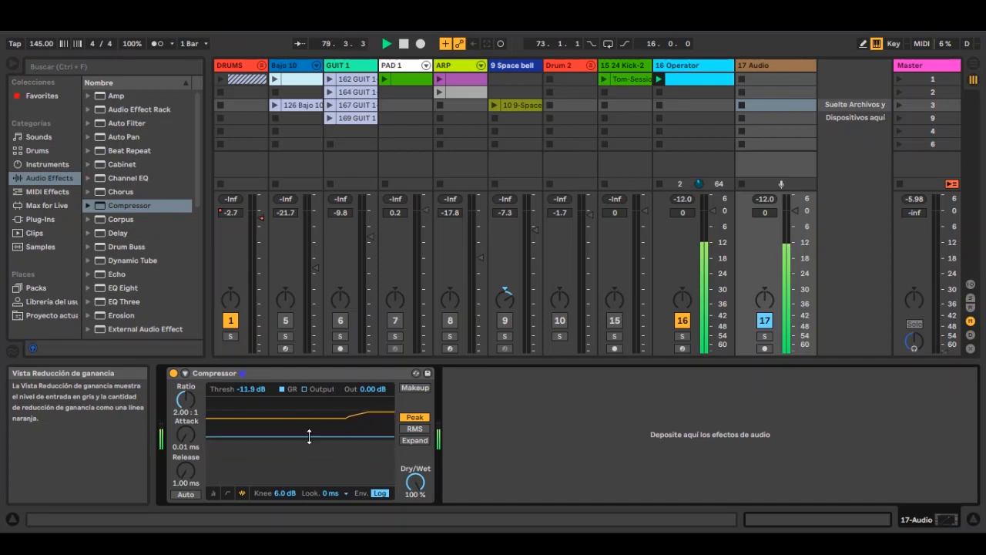
click(661, 183)
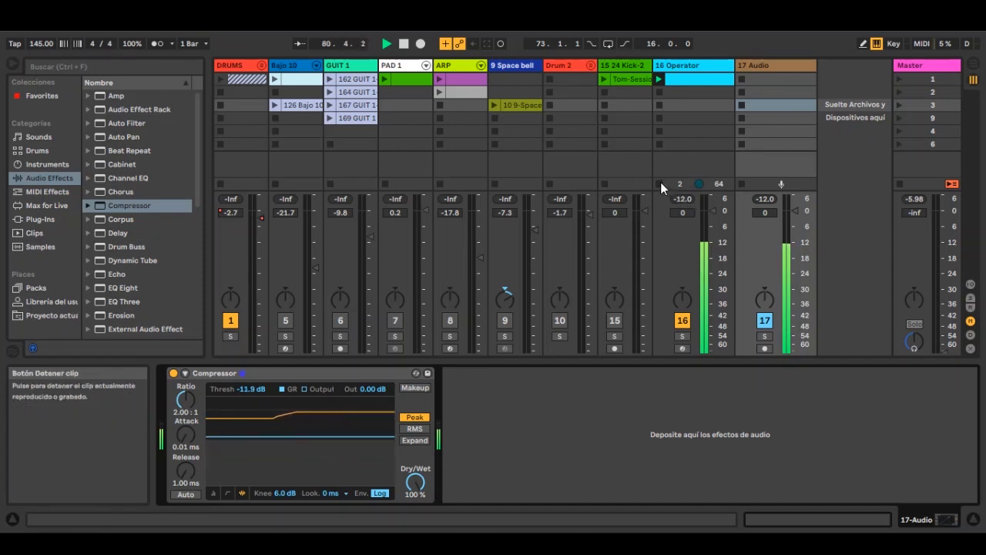
Search the browser's samples for "drum"
click(36, 246)
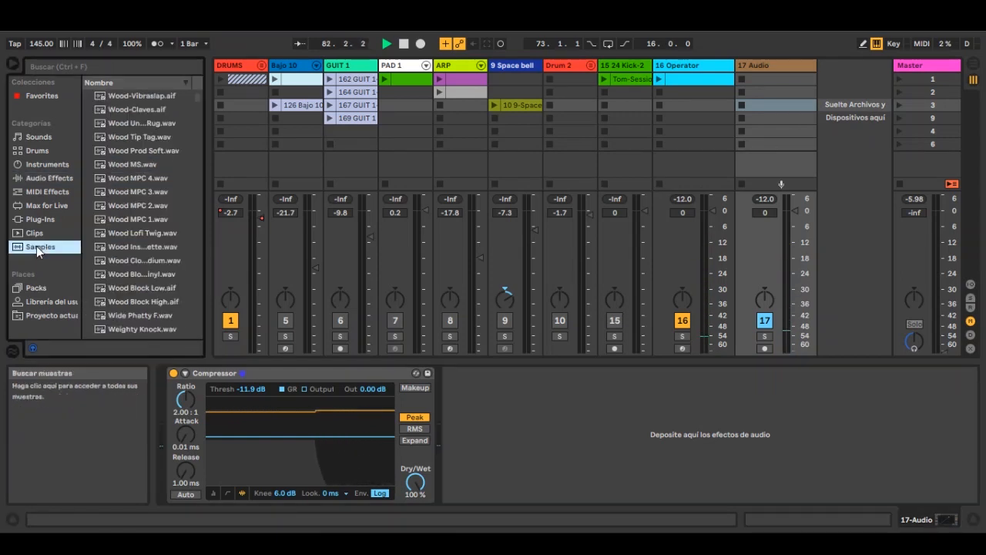
click(120, 67)
text(drums)
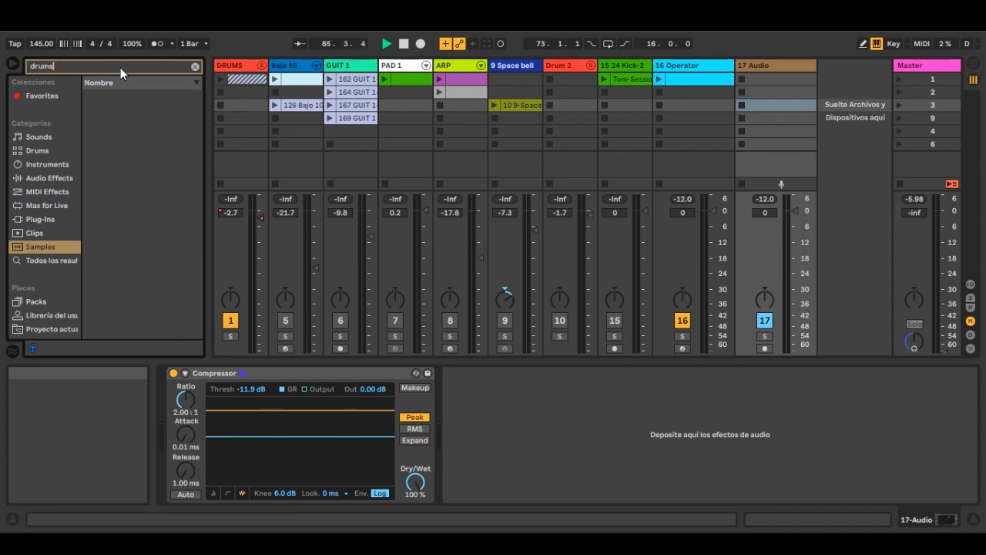
key(BackSpace)
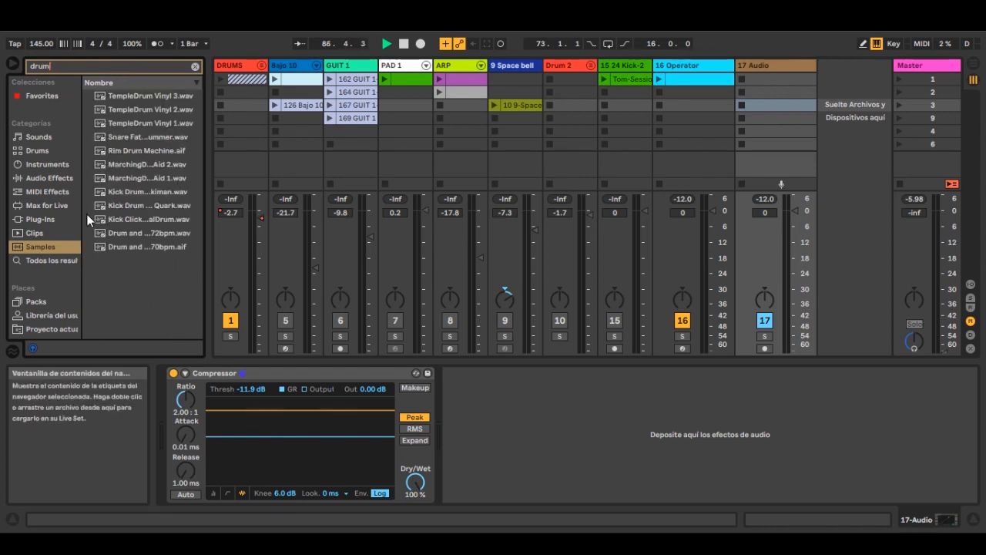
Preview the Drum and Bass loops and add the 170bpm one on a new track at -11.0 dB, with the Master at -0.6 dB
click(115, 231)
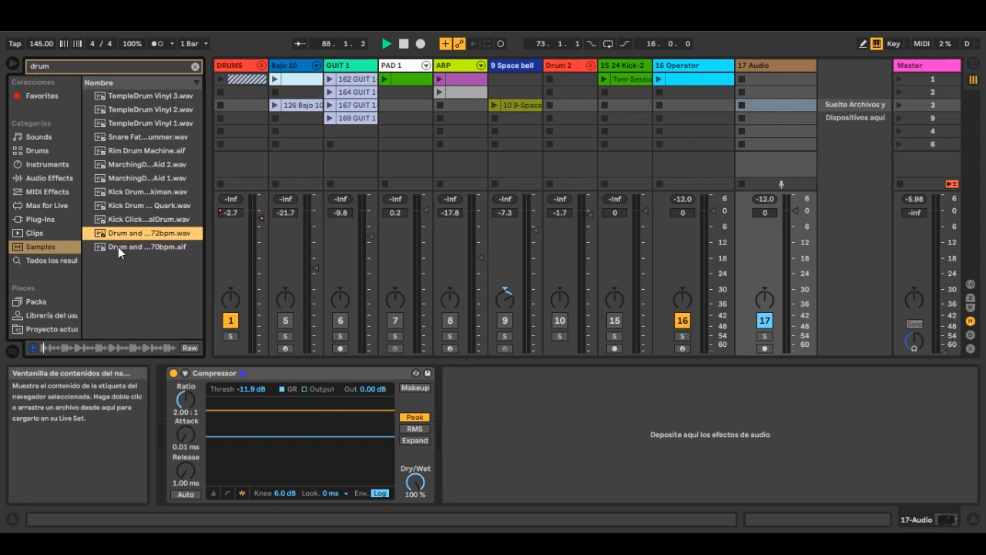
click(118, 248)
drag(118, 246, 823, 85)
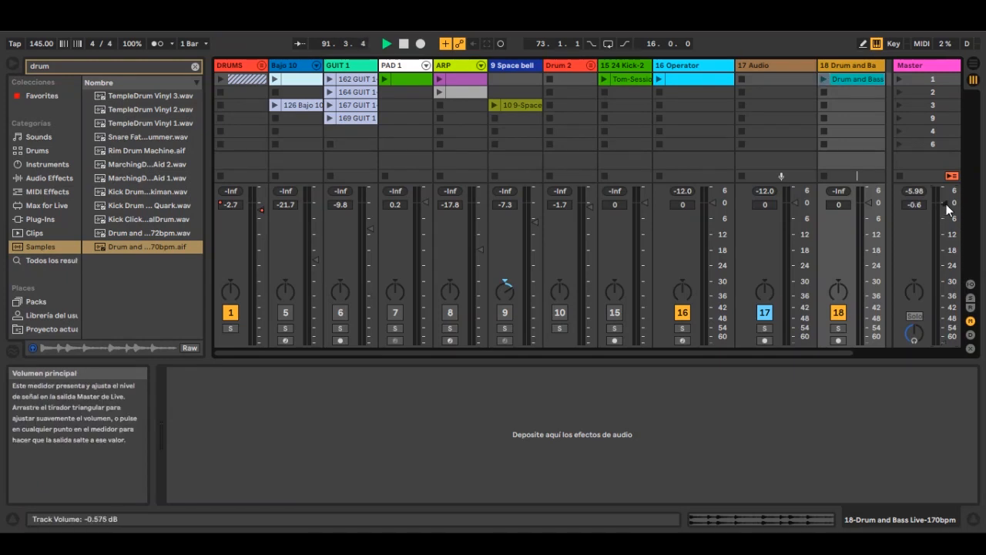
drag(867, 202, 869, 232)
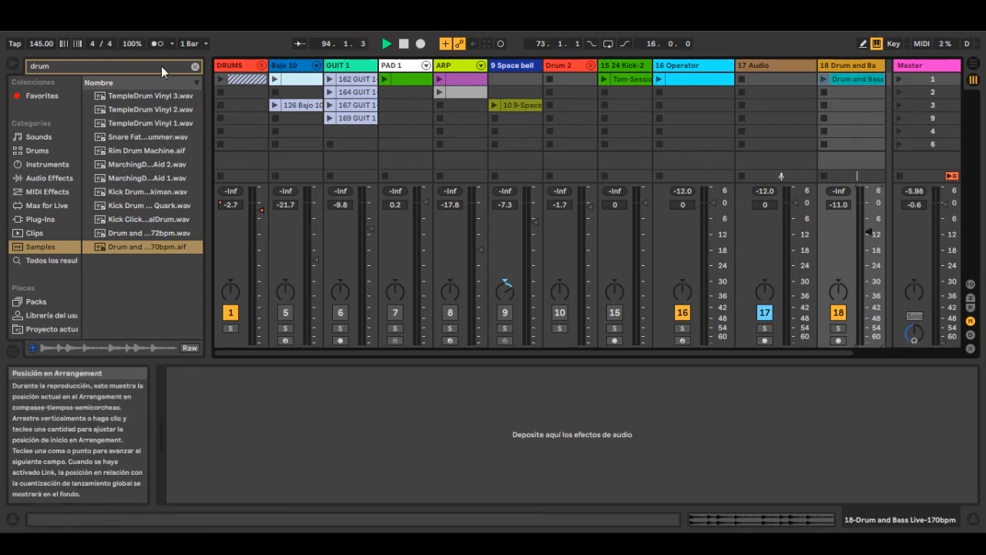
Clear the sample search and add a Compressor from the audio effects to the 18 Drum and Bass track
click(193, 67)
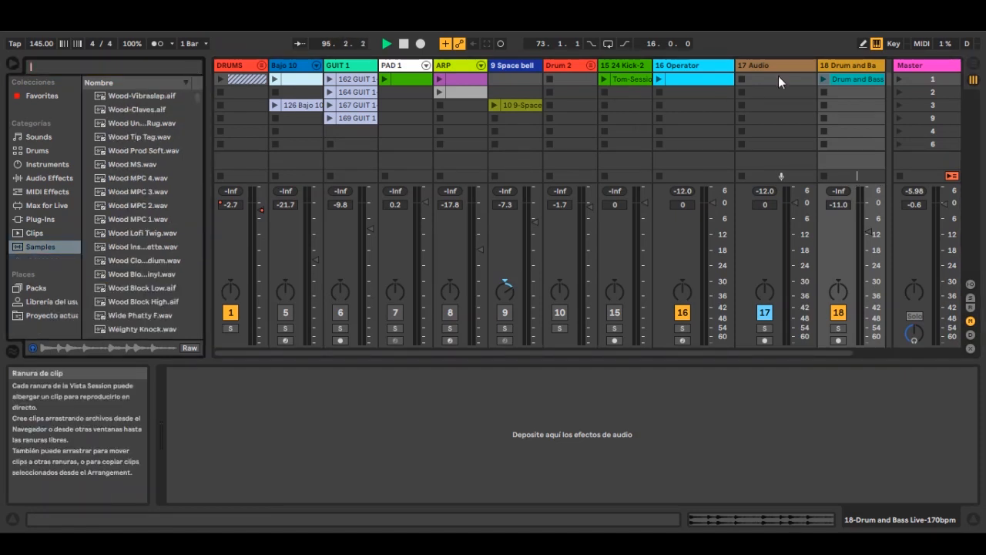
double_click(837, 65)
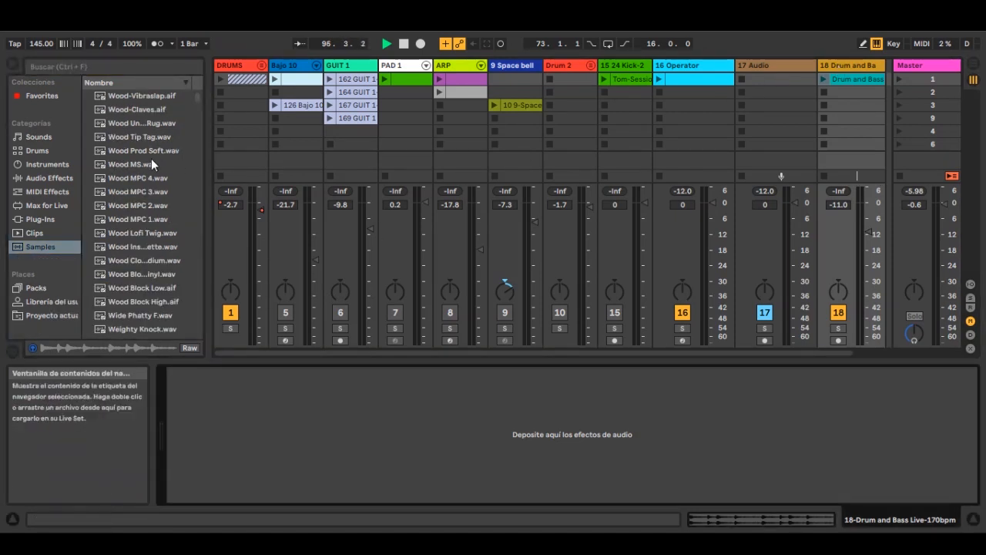
click(59, 174)
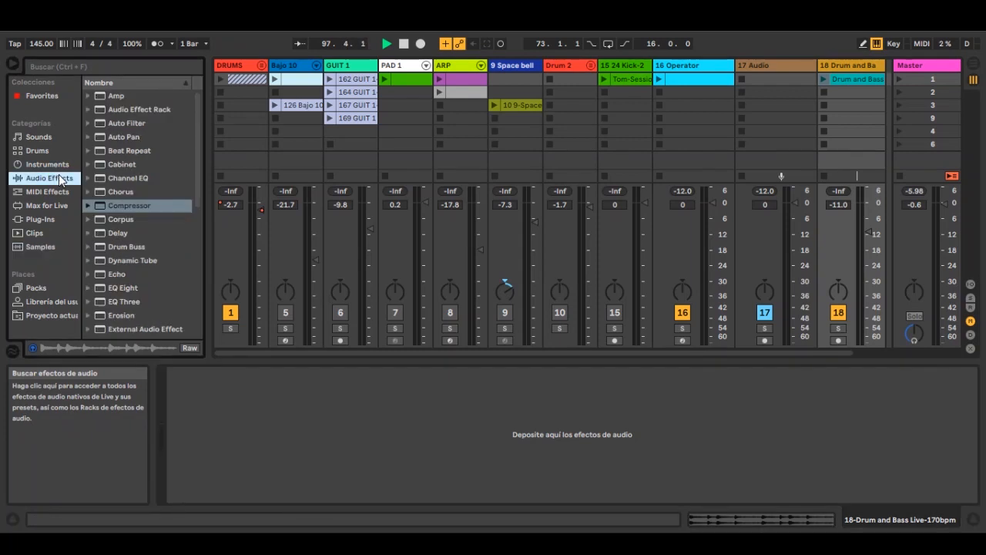
click(96, 205)
click(663, 69)
drag(856, 62, 837, 84)
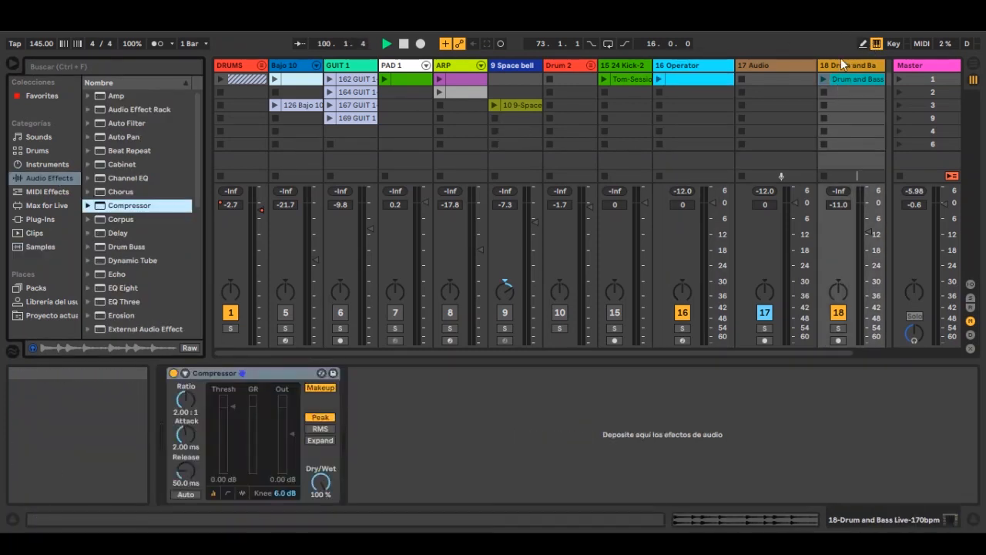
Launch the Drum and Bass clip and lower its track volume to -16.2 dB
click(841, 63)
click(824, 79)
drag(868, 225, 868, 245)
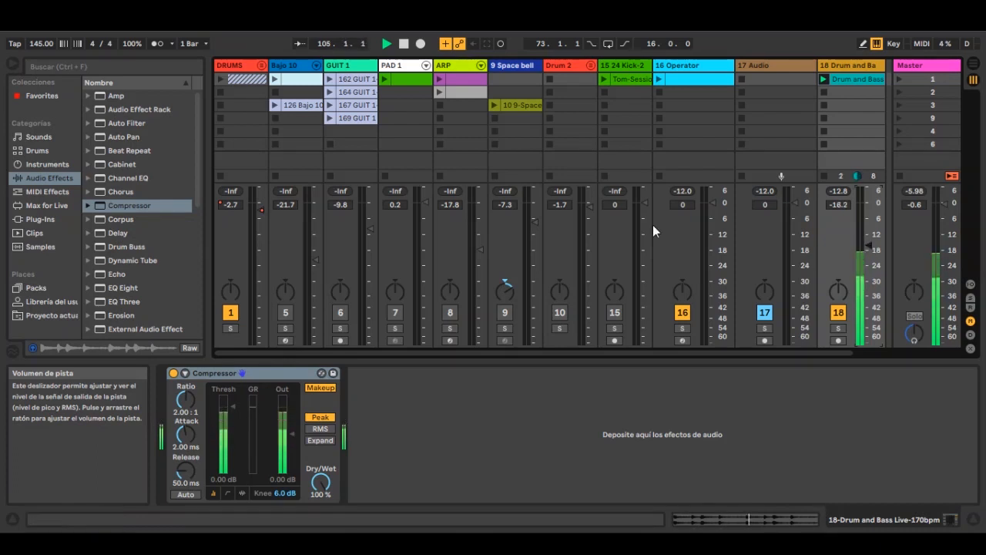
In the drum Compressor's gain reduction view, sweep the threshold to -57.4 dB, settle it at -12.5 dB, and return to the compact meter view
click(240, 493)
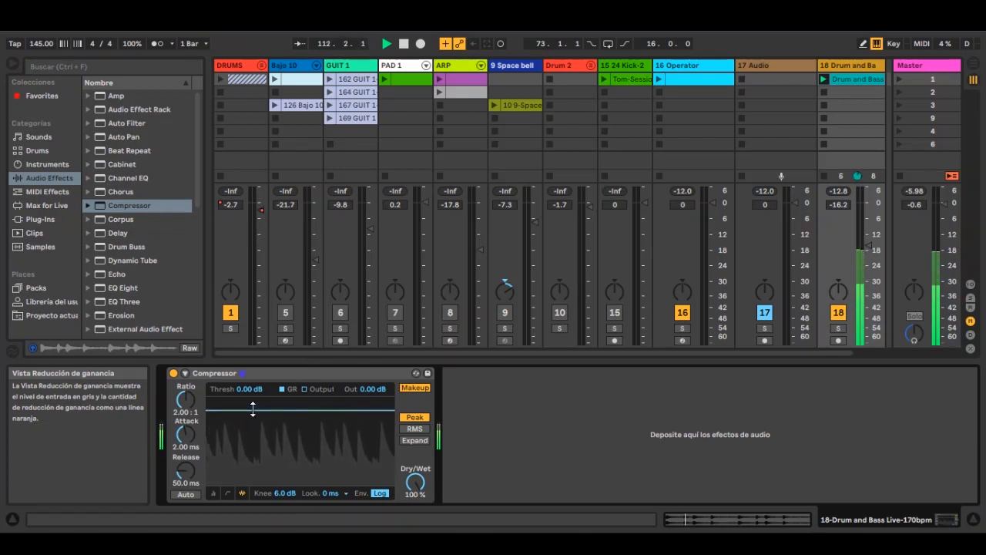
drag(253, 410, 252, 440)
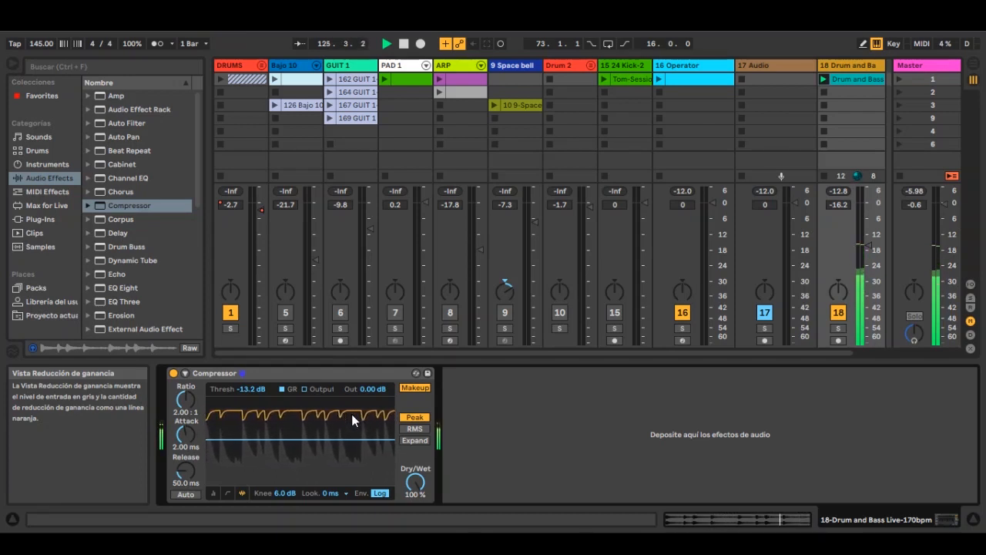
drag(346, 439, 346, 480)
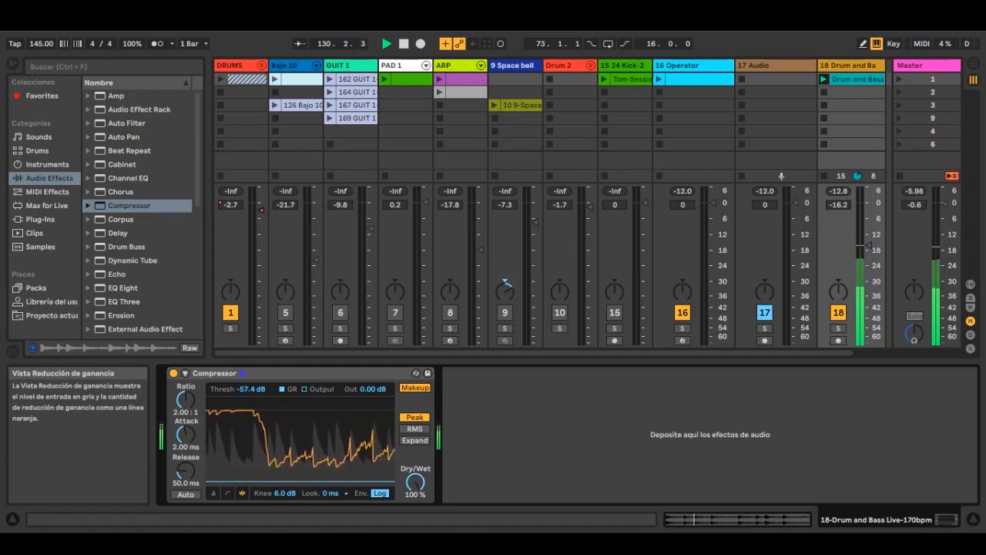
drag(346, 481, 347, 438)
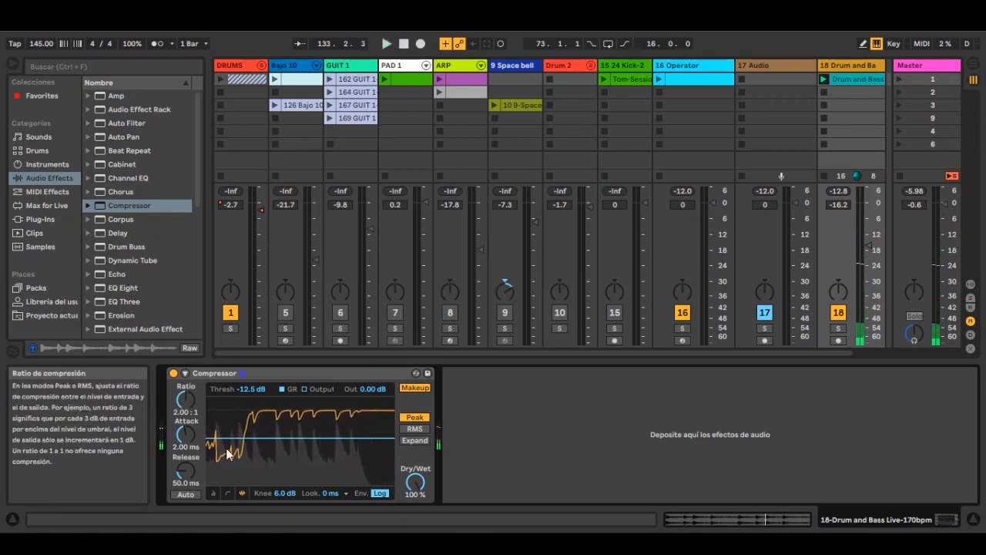
click(213, 494)
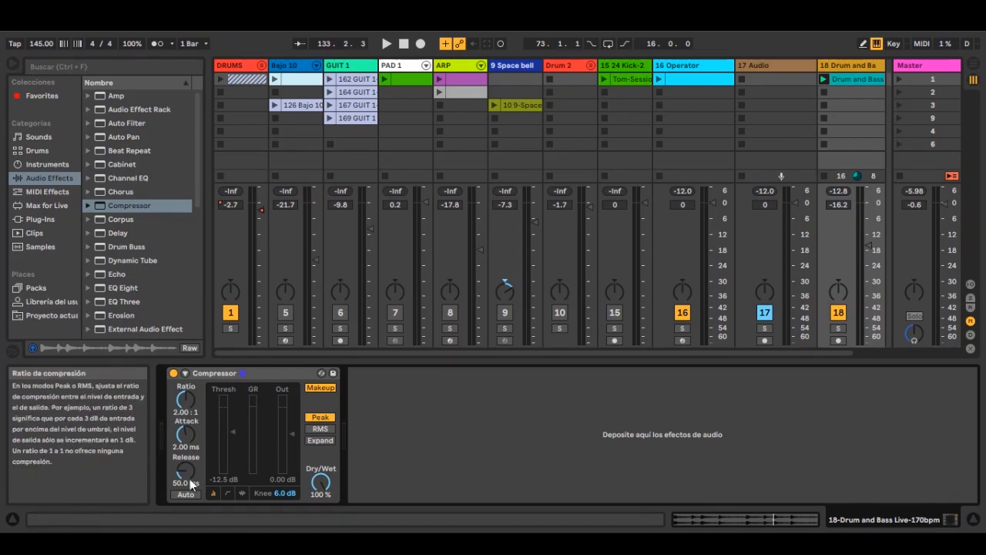
Switch to the text notes to review the definitions of threshold, ratio, attack, release and gain, and return to Ableton Live
click(193, 515)
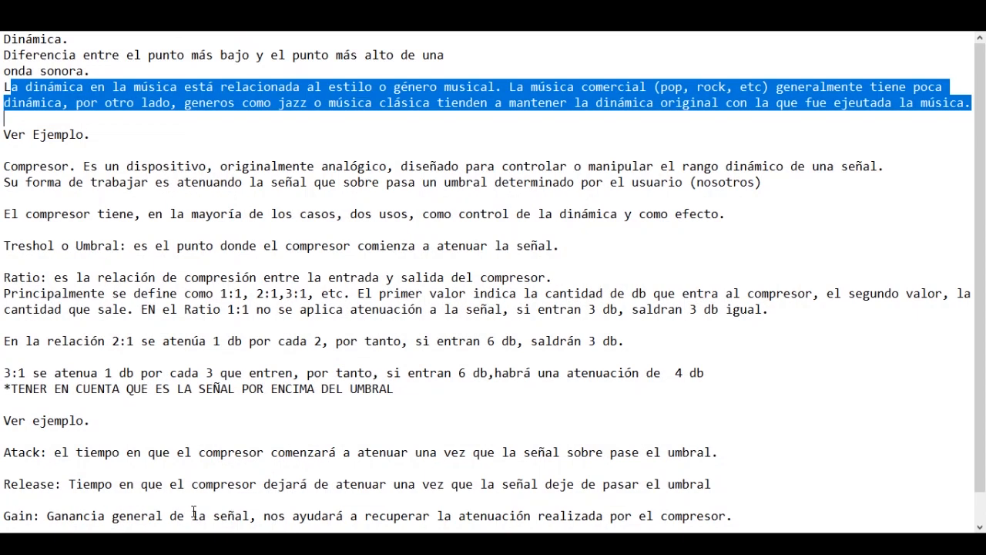
click(161, 146)
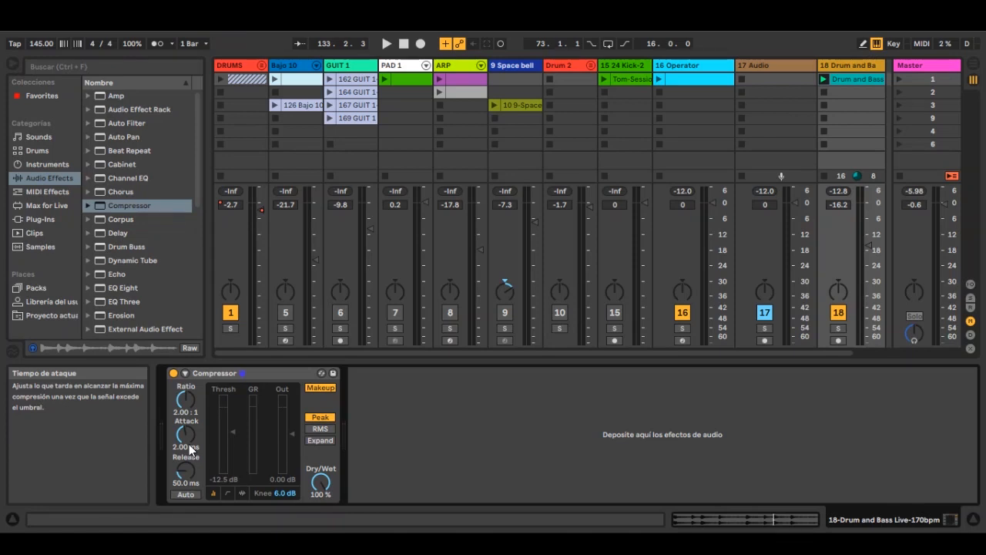
Delete the 18 Drum and Bass track, unfold the DRUMS group and show the KICK track's devices
click(834, 67)
key(Delete)
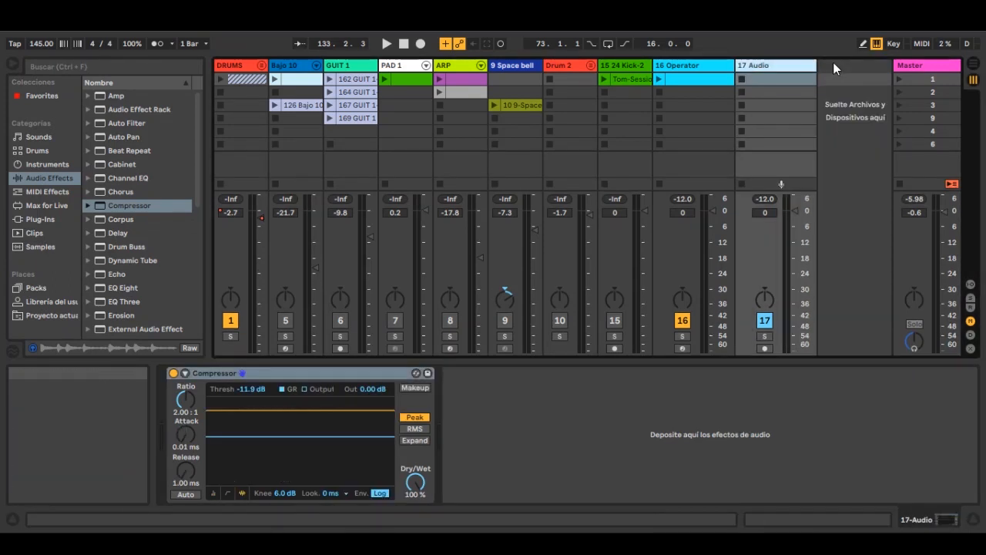
click(262, 65)
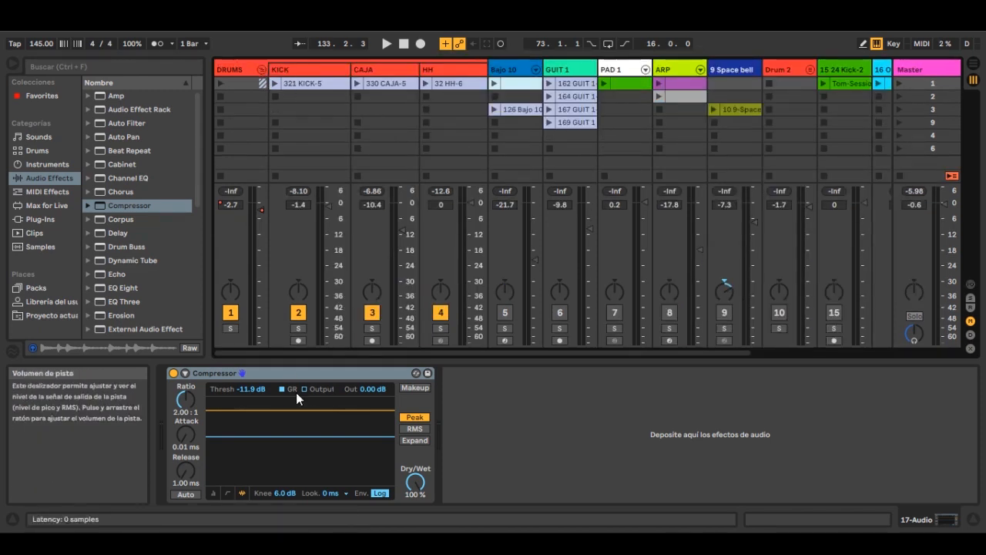
click(314, 68)
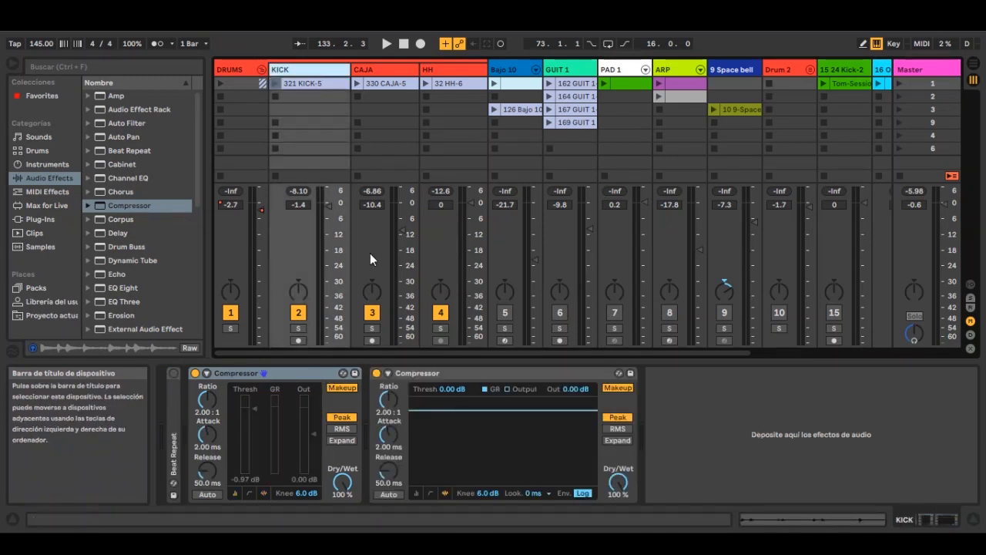
Remove the second Compressor from the KICK track and lower the remaining one's threshold to -2.44 dB
click(444, 374)
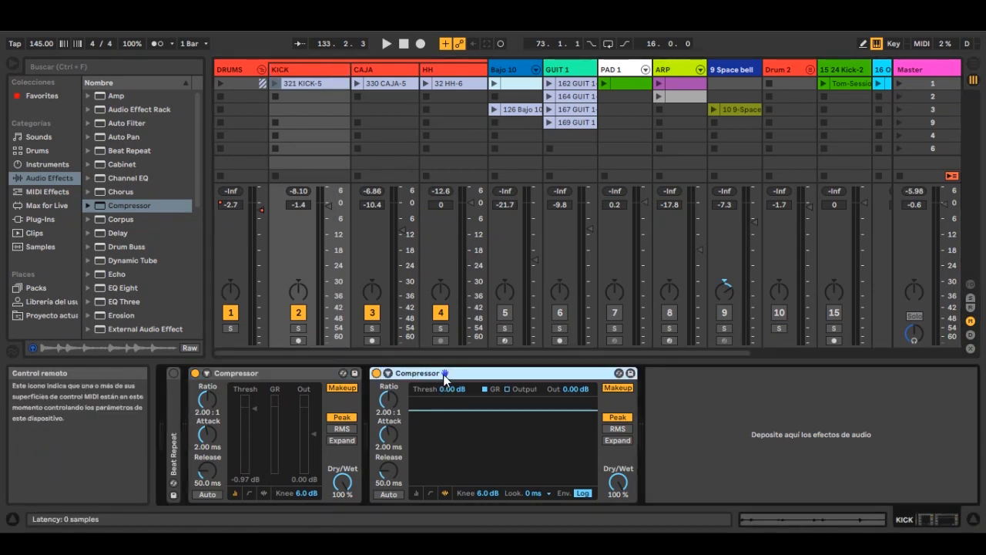
key(Delete)
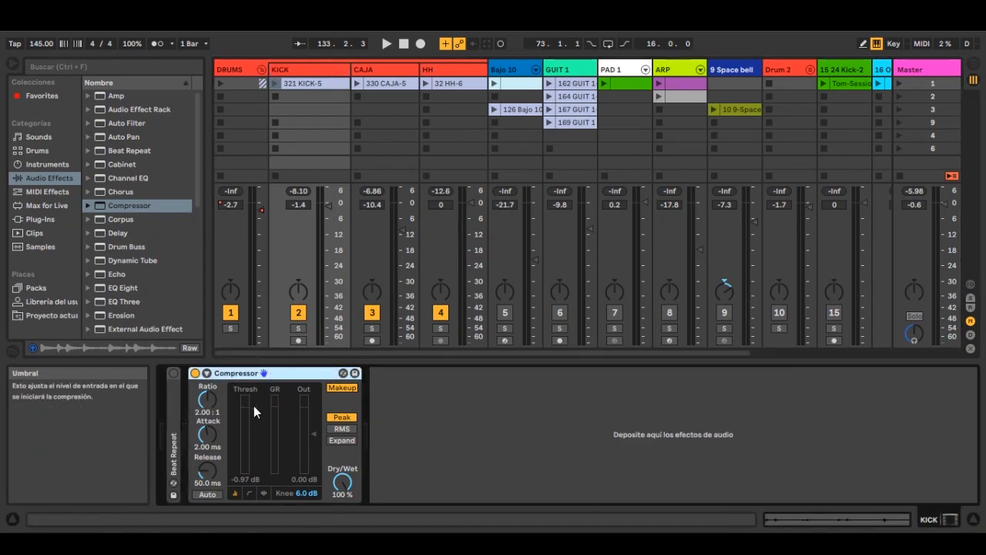
drag(254, 406, 253, 417)
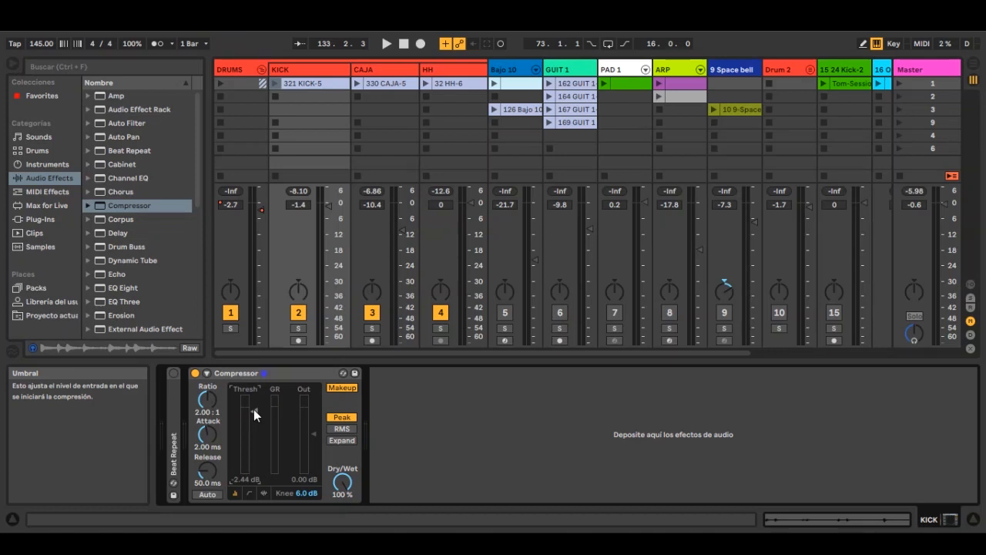
Launch the DRUMS group's clips with DRUMS and KICK soloed, and set the Master volume to 0 dB
click(232, 330)
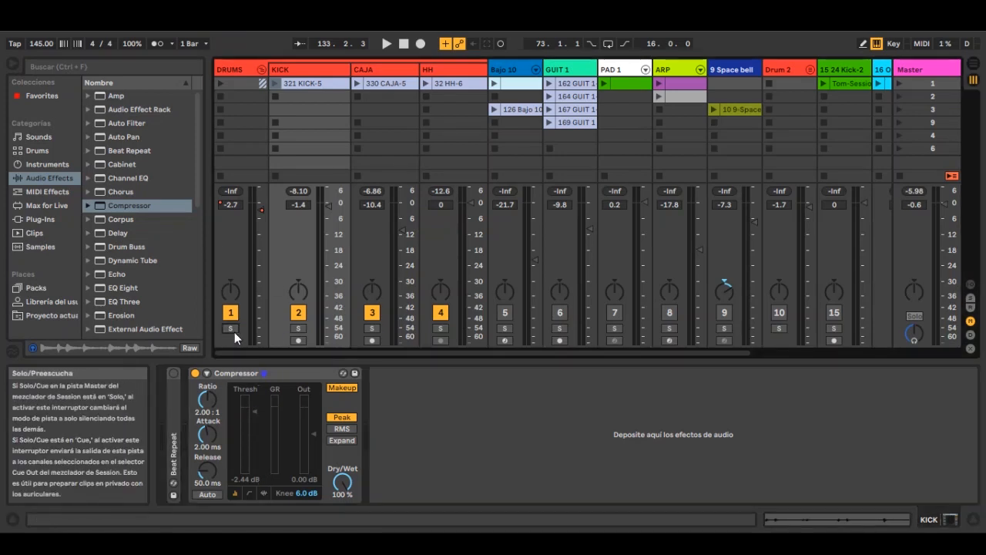
click(222, 83)
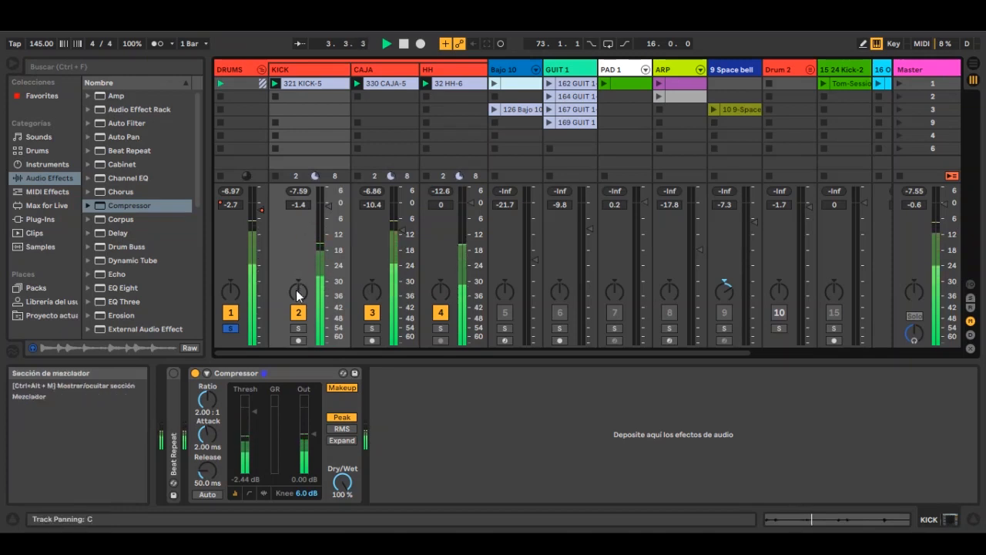
click(298, 328)
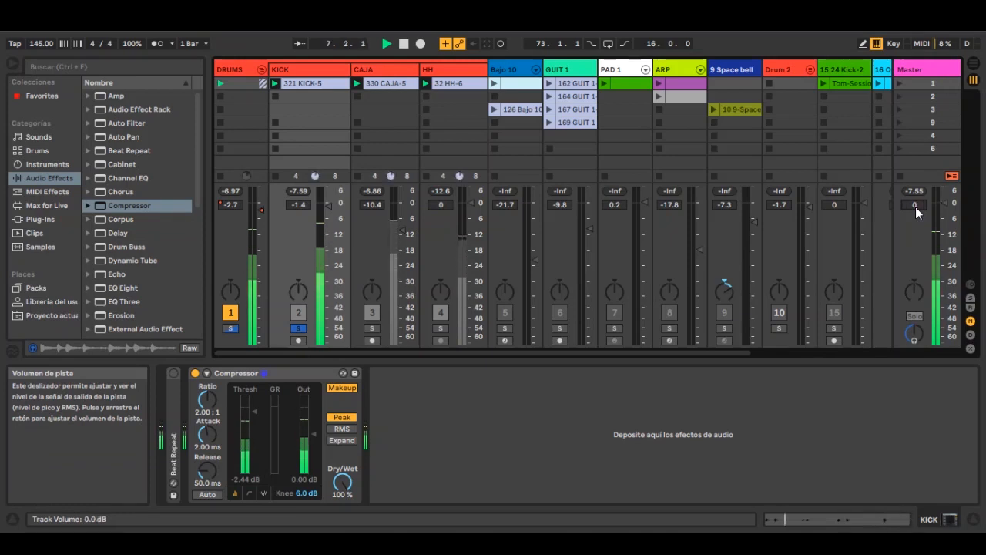
Open the 321 KICK-5 clip's waveform and play it repeatedly to examine the level differences between its hits
click(326, 83)
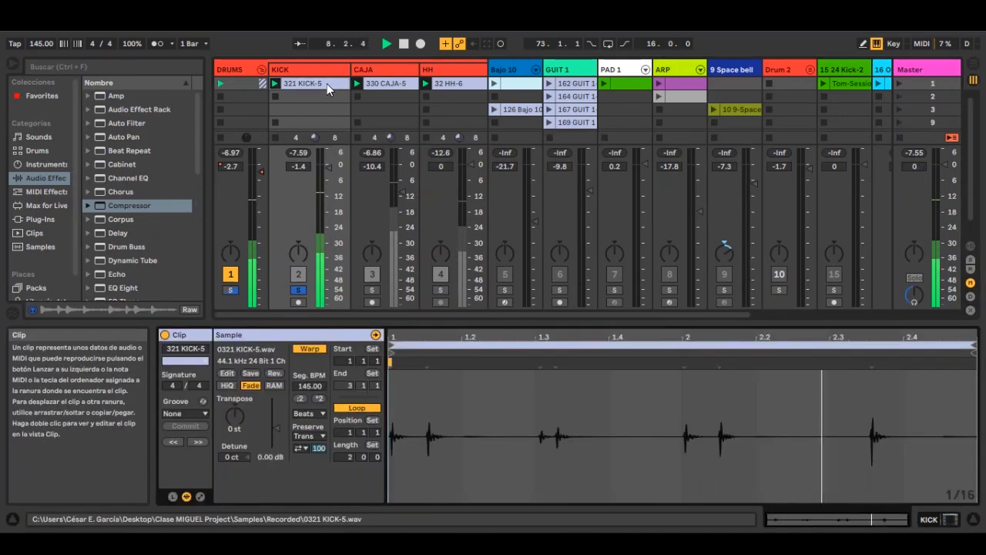
key(space)
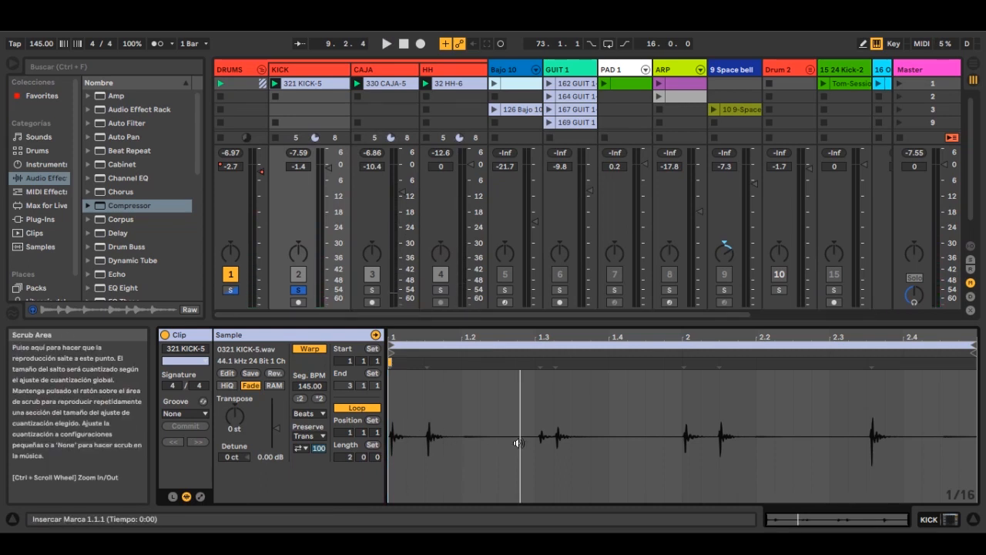
key(space)
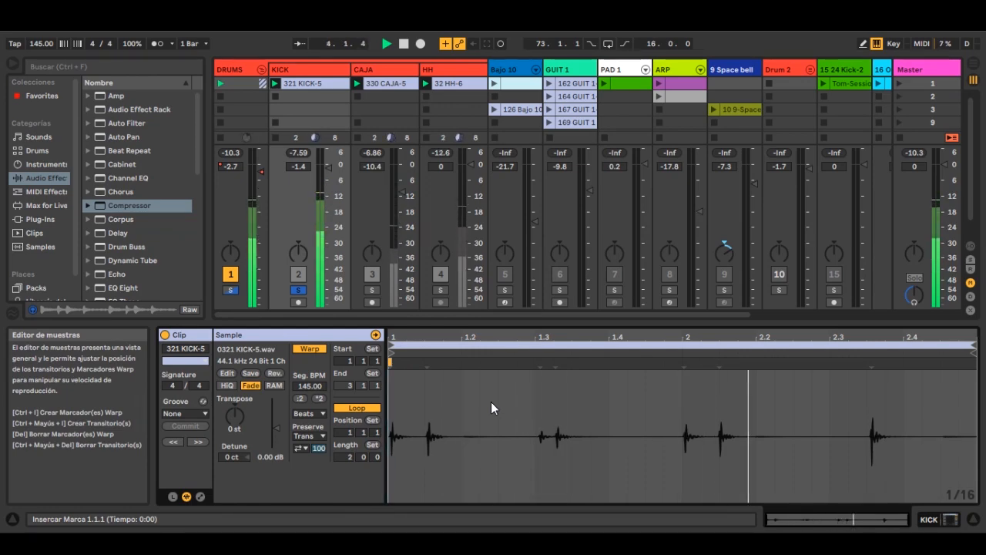
key(space)
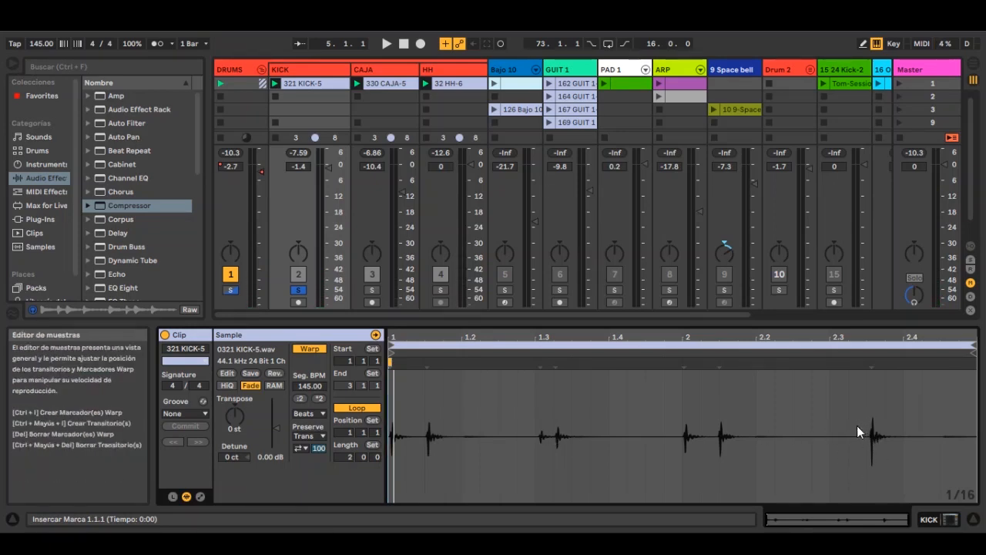
key(space)
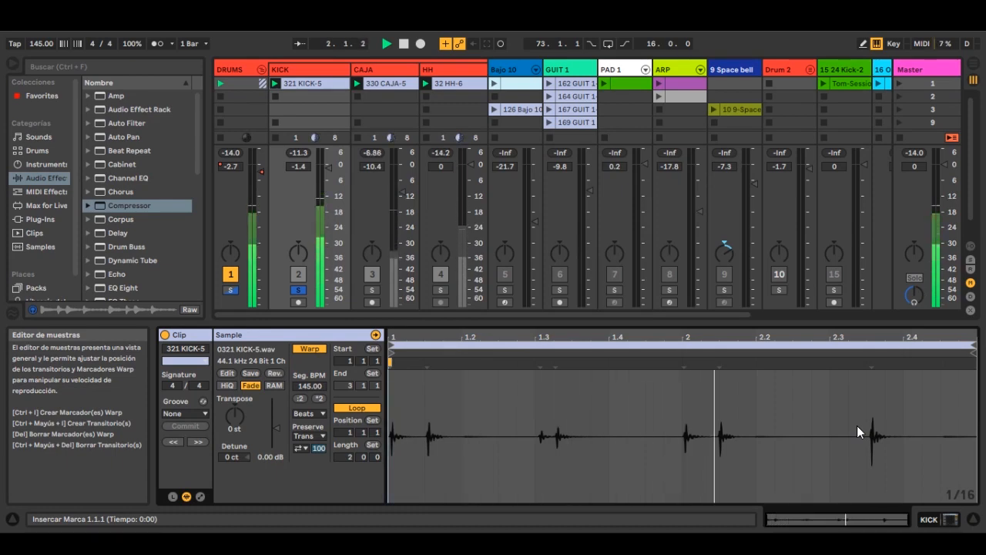
key(space)
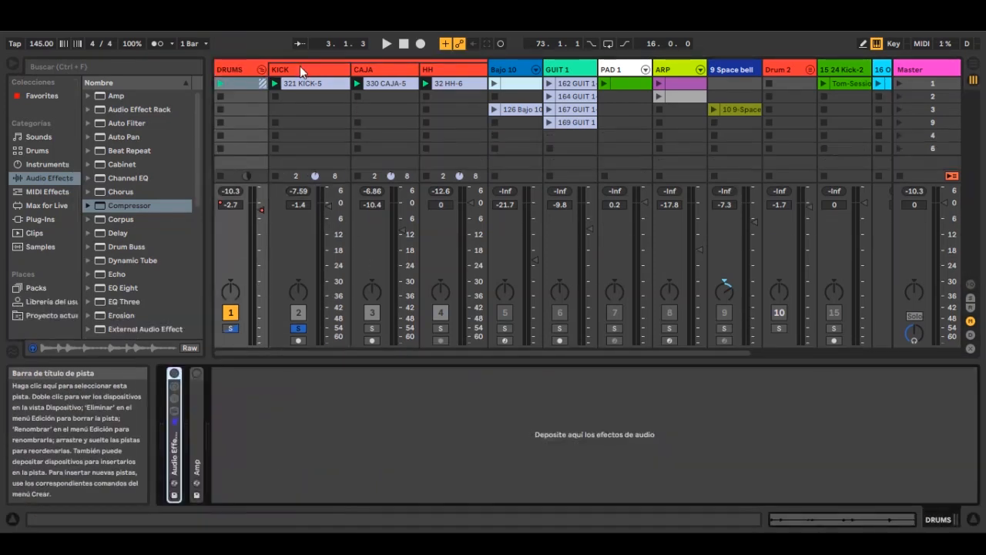
Play the KICK track, raise its Compressor's threshold to 0 dB and compare the sound with the device bypassed and active
click(300, 67)
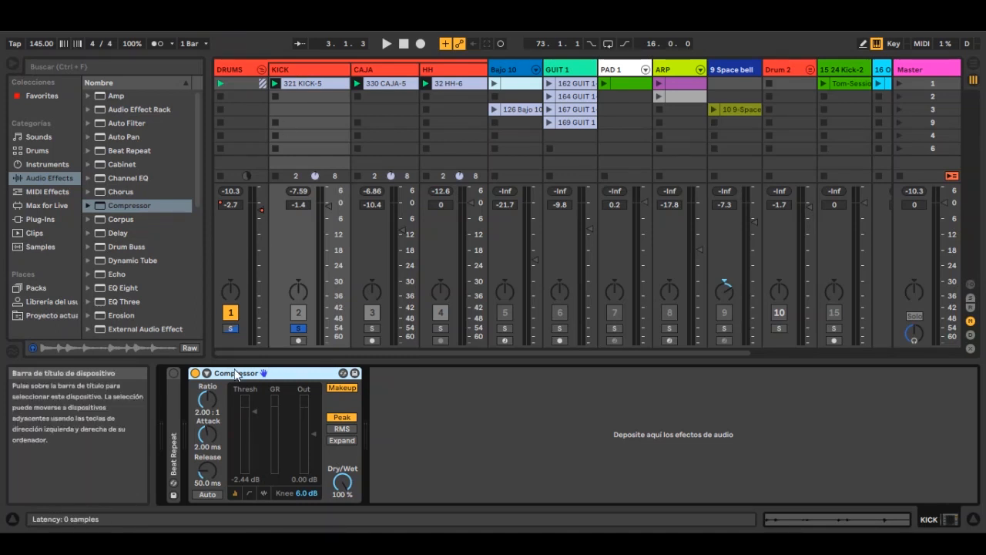
key(space)
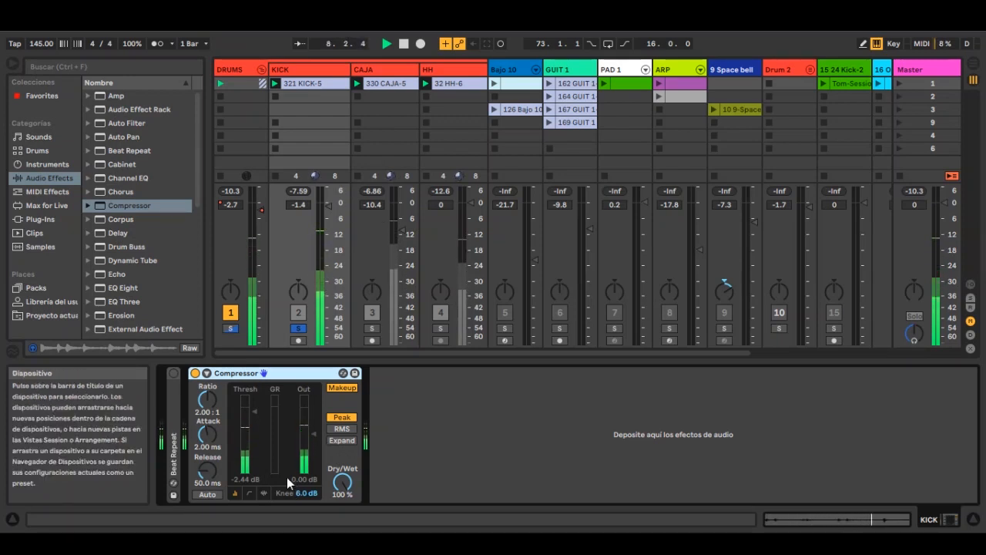
drag(245, 481, 245, 462)
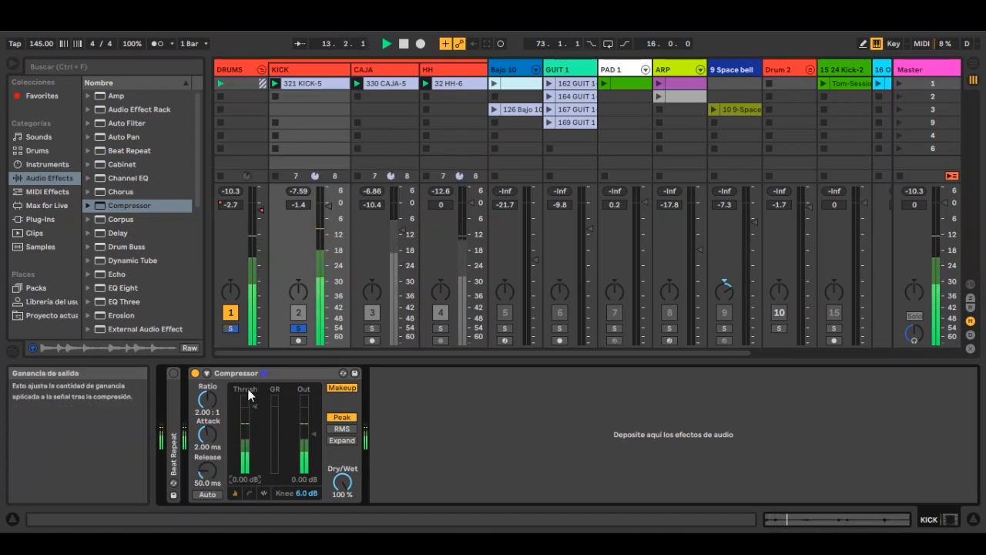
click(194, 373)
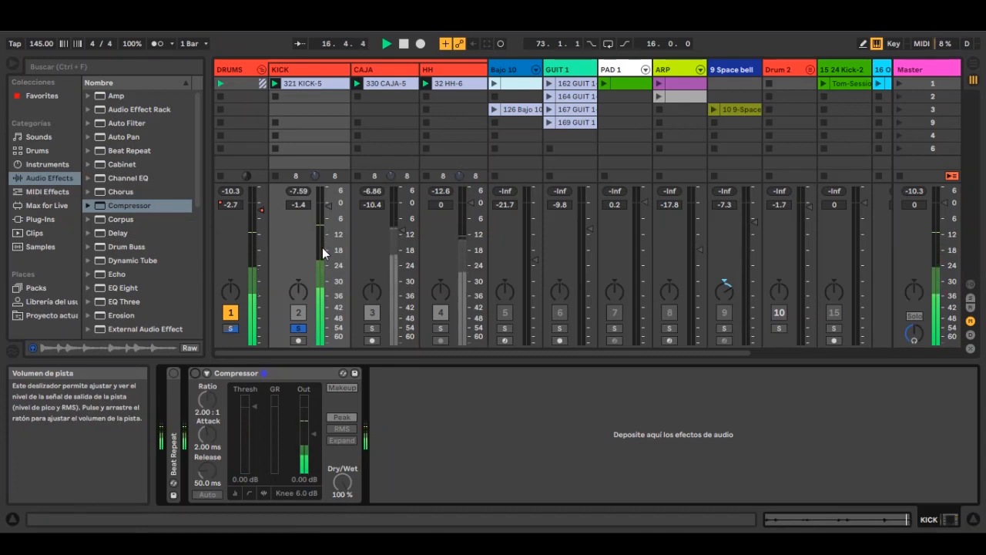
click(195, 374)
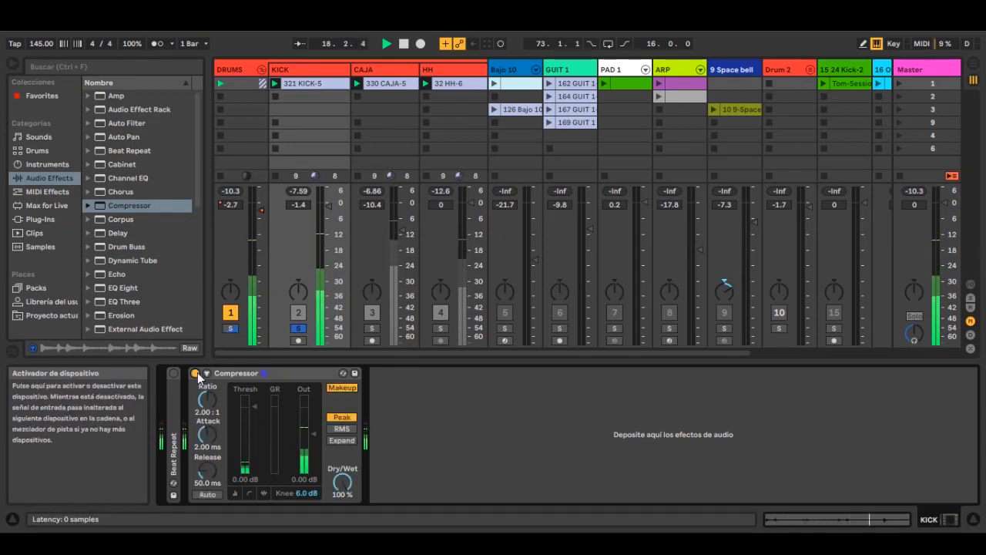
Lower the KICK Compressor's threshold to -27.2 dB and turn off its Makeup gain
click(256, 408)
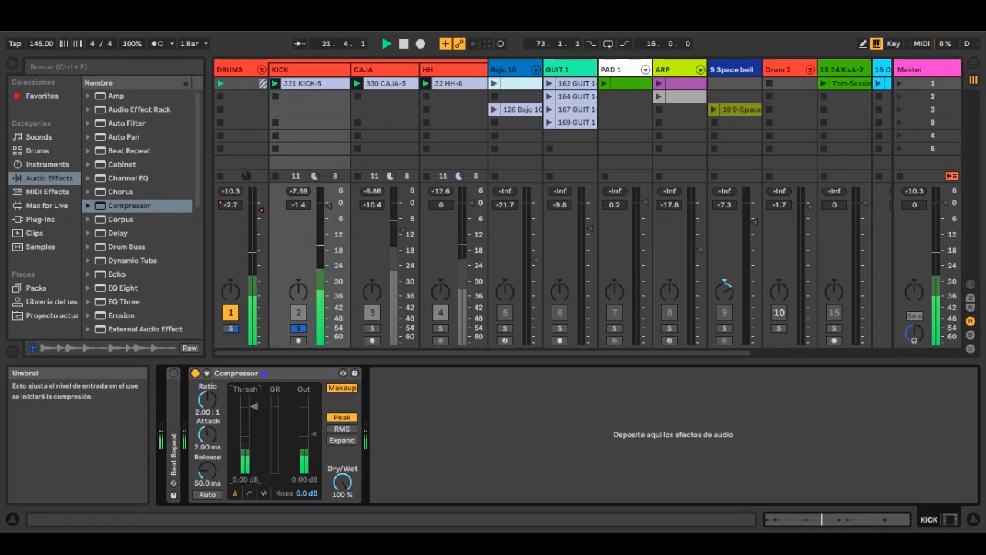
drag(254, 406, 254, 453)
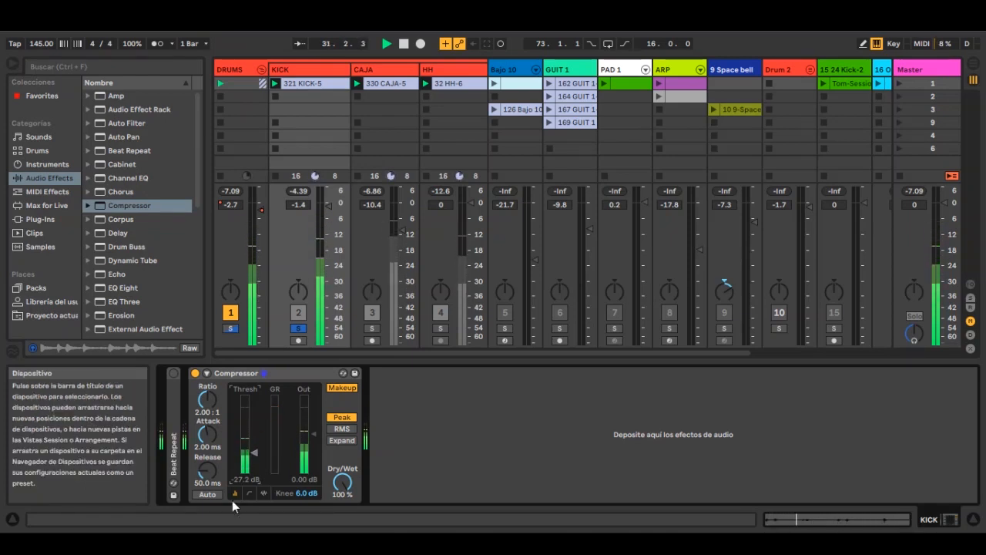
click(335, 389)
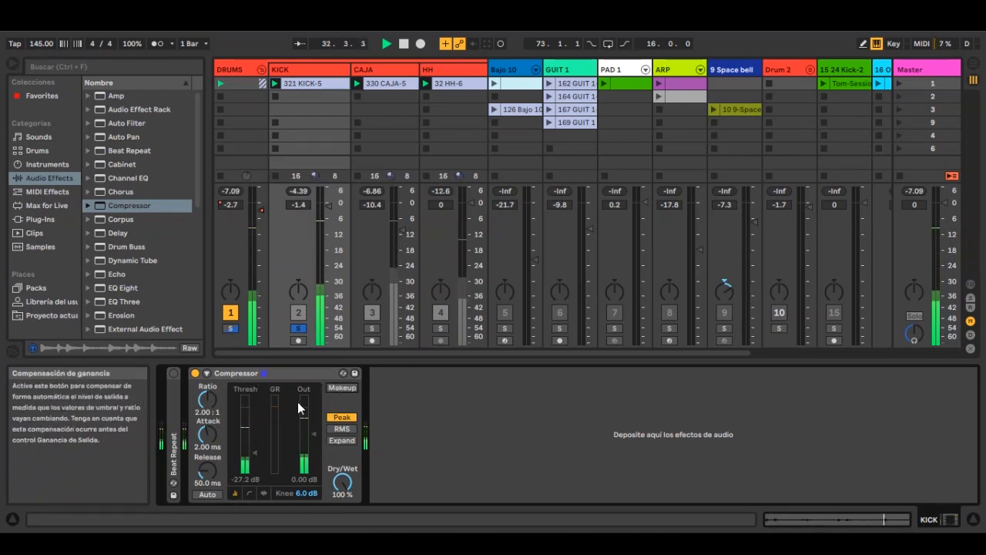
In the KICK Compressor's gain reduction view, raise the threshold to -10.3 dB and on to -6.36 dB
click(264, 492)
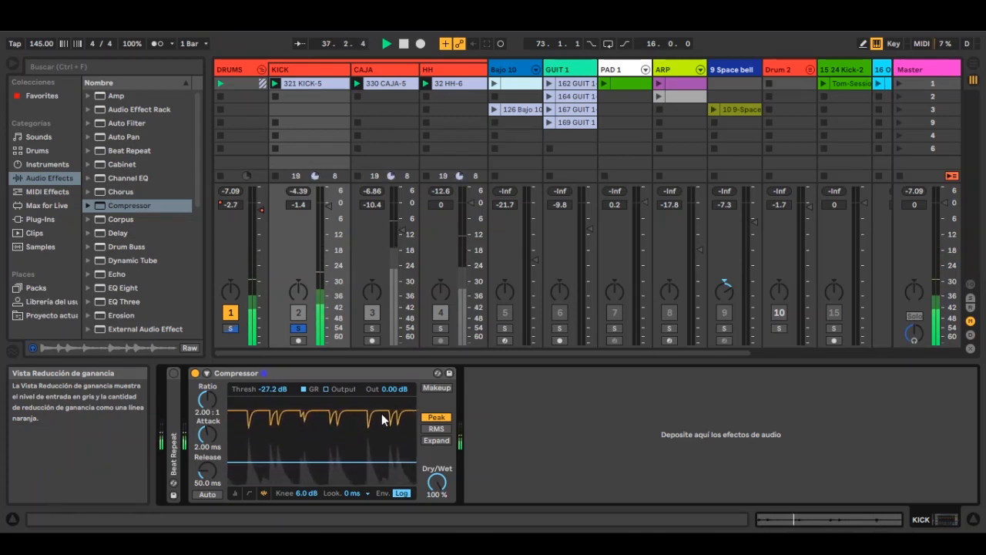
drag(363, 462, 363, 434)
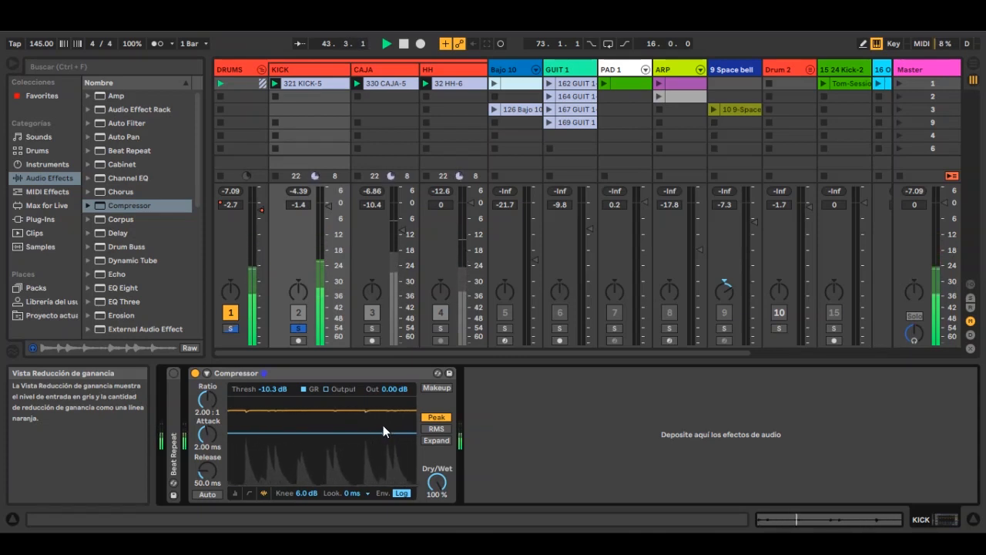
drag(384, 433, 384, 424)
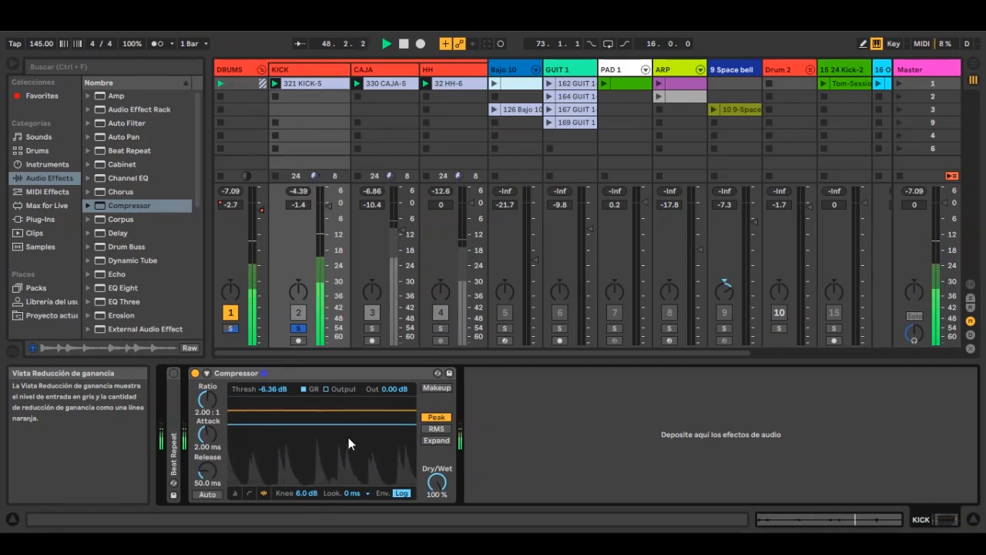
In the compact meter view, lower the threshold to -17.9 dB, settle it at -6.84 dB and stop playback
click(234, 491)
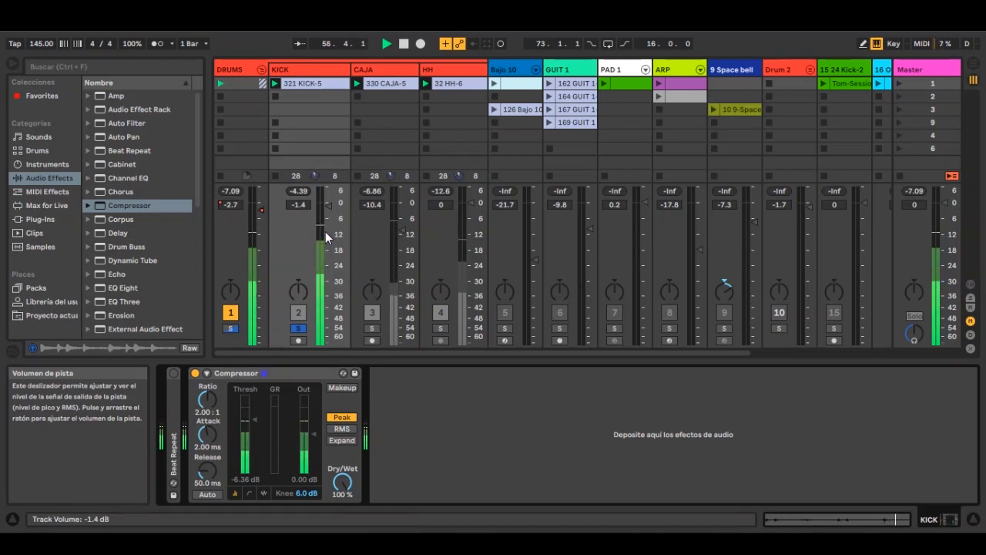
drag(255, 433, 254, 452)
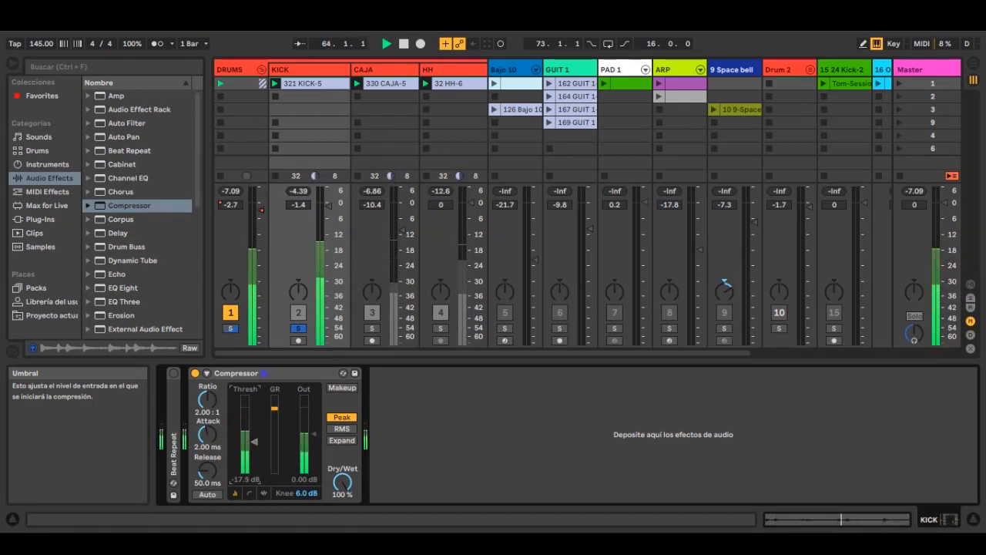
drag(254, 441, 255, 420)
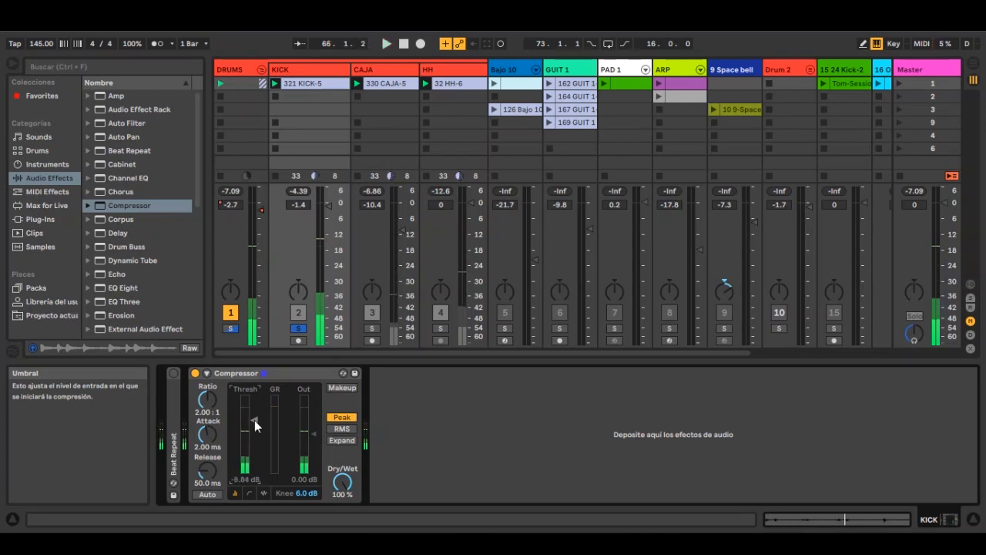
click(389, 429)
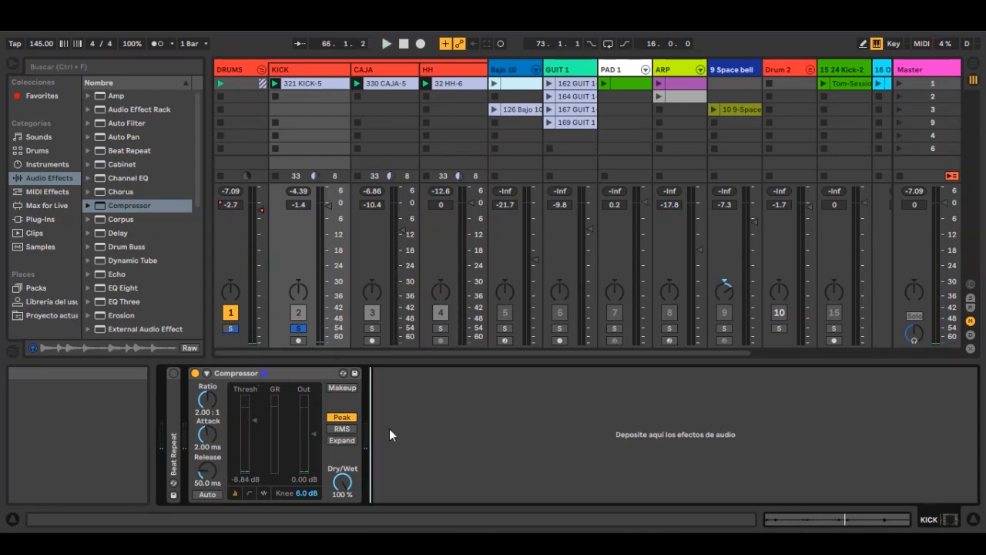
Sweep the KICK Compressor's ratio through 1.11:1 and leave it at 1.64:1
click(213, 394)
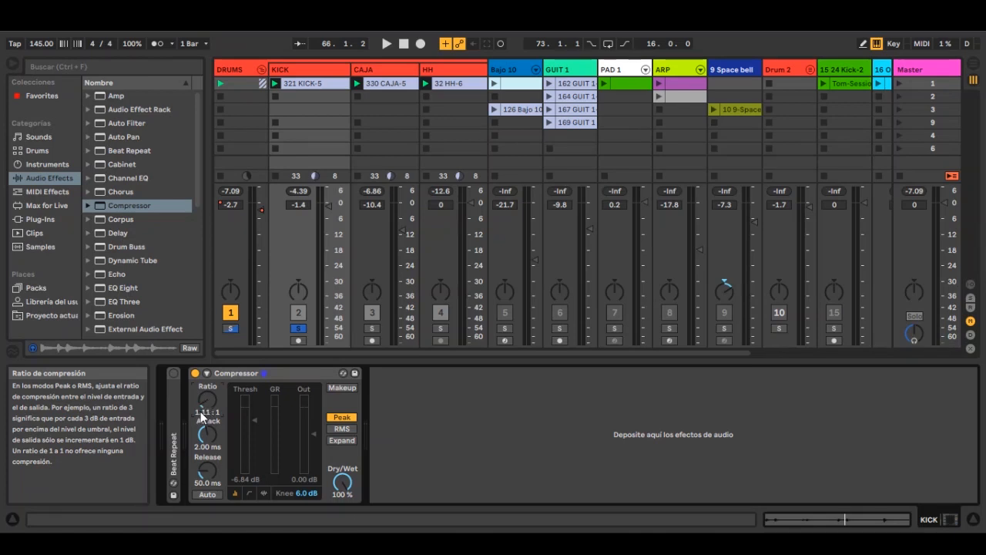
drag(207, 397, 207, 396)
drag(207, 396, 206, 393)
drag(208, 400, 208, 403)
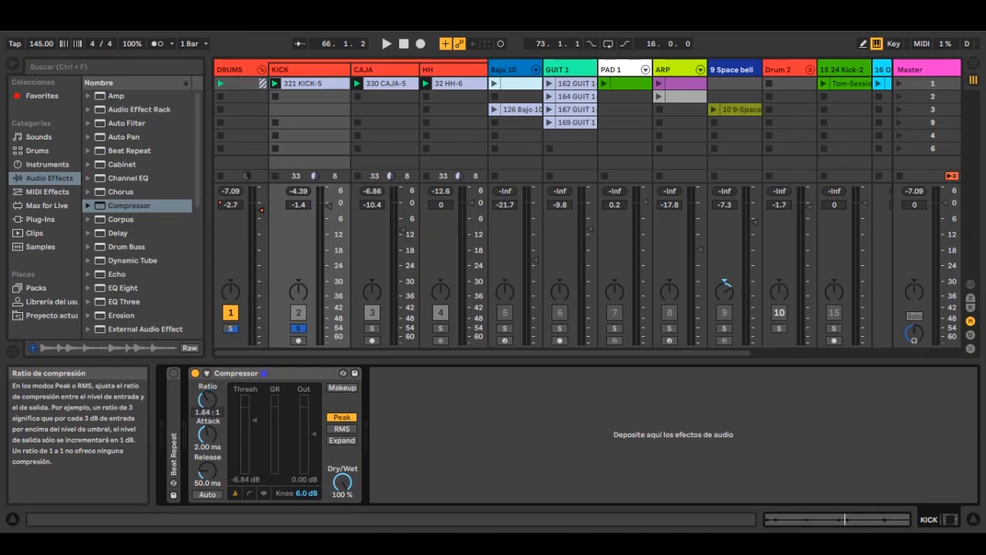
Set the KICK Compressor's ratio to 2.00:1 and show its gain reduction view
click(206, 414)
text(2)
key(Return)
click(263, 493)
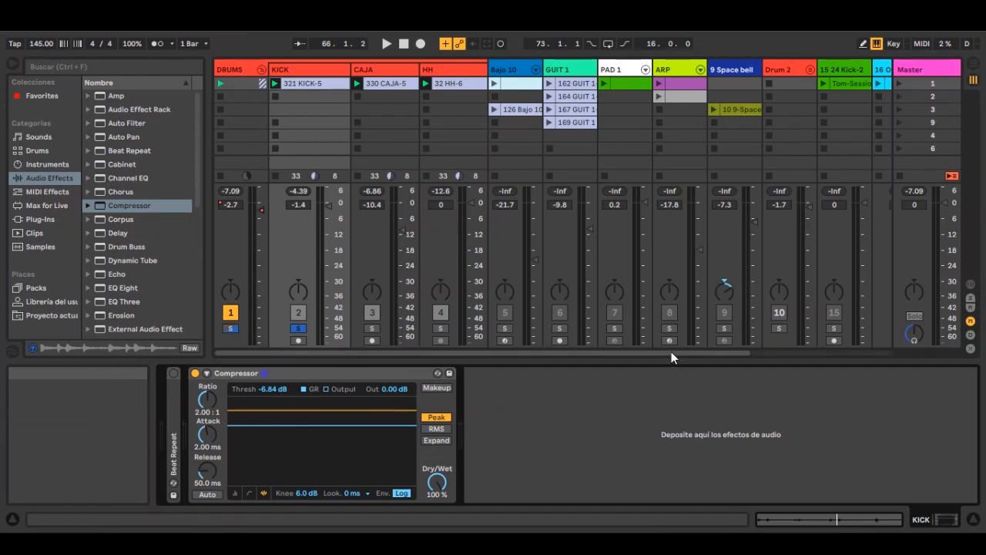
Deactivate the DRUMS group track and launch the clip on the 16 Operator track
drag(671, 352, 580, 367)
click(236, 312)
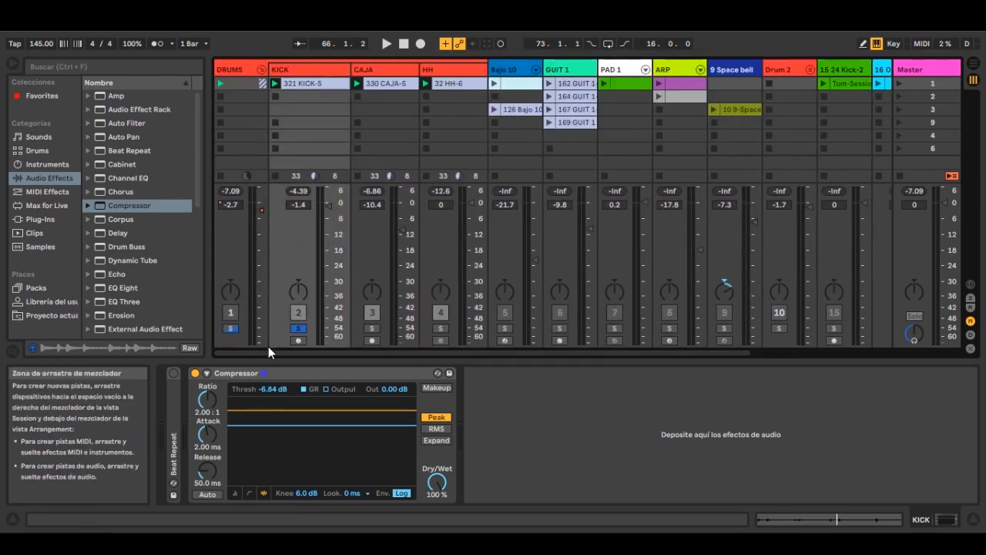
drag(272, 351, 765, 311)
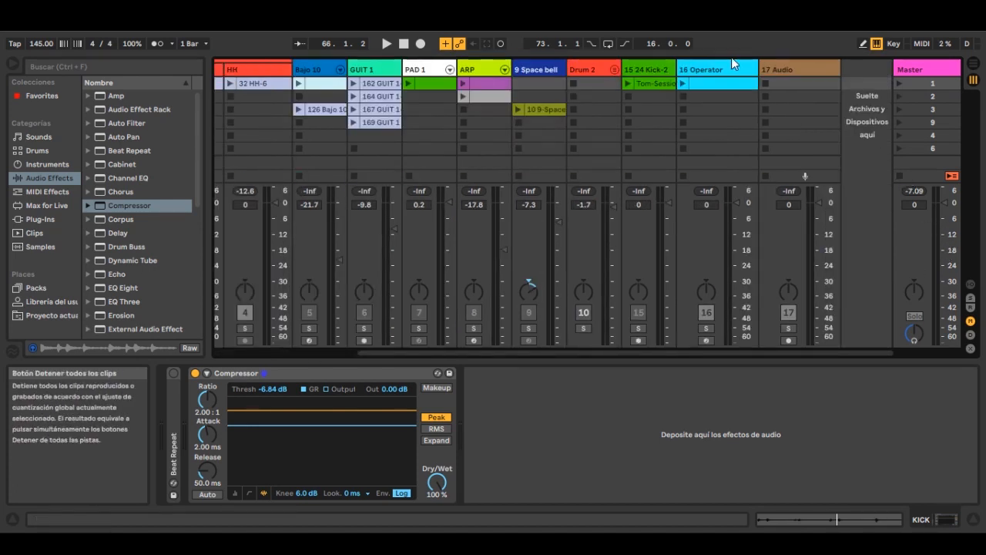
click(703, 69)
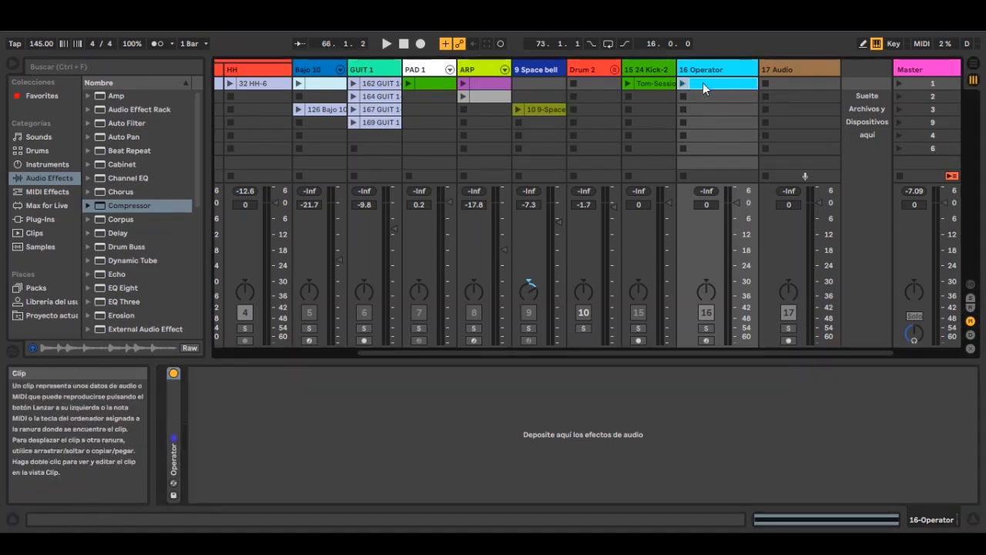
click(683, 83)
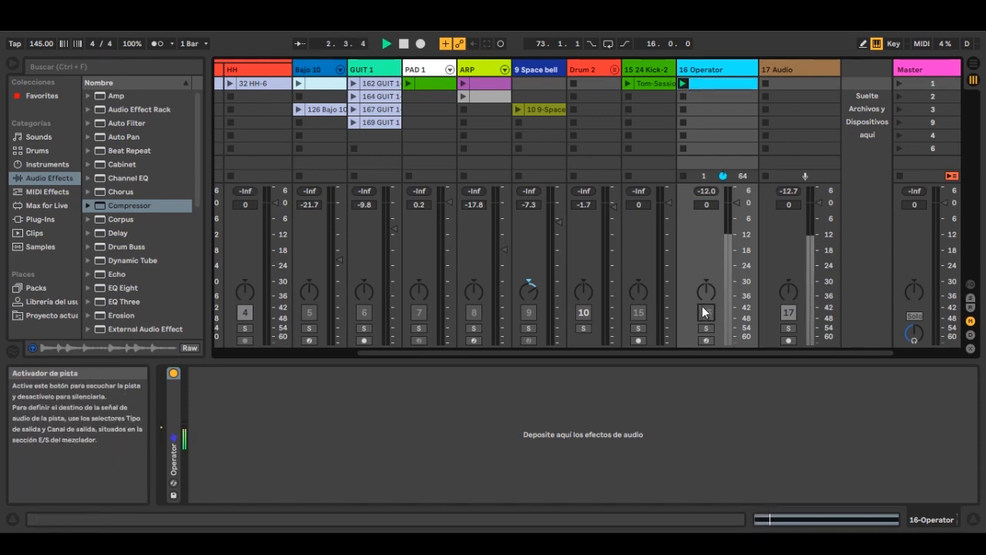
Solo and unsolo the 16 Operator track, lower the Master volume to -inf and stop playback
click(705, 327)
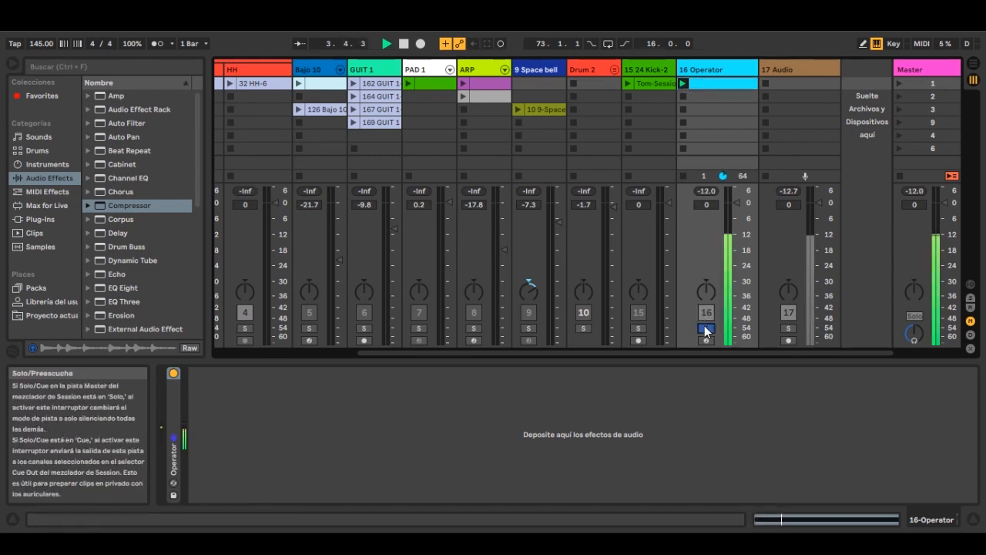
click(705, 327)
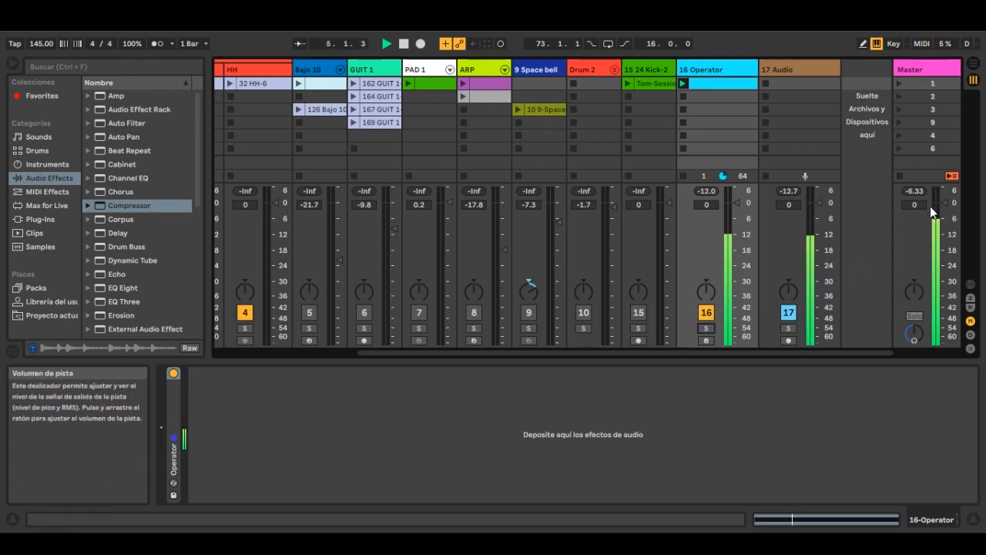
drag(939, 205, 939, 254)
drag(943, 318, 944, 344)
key(space)
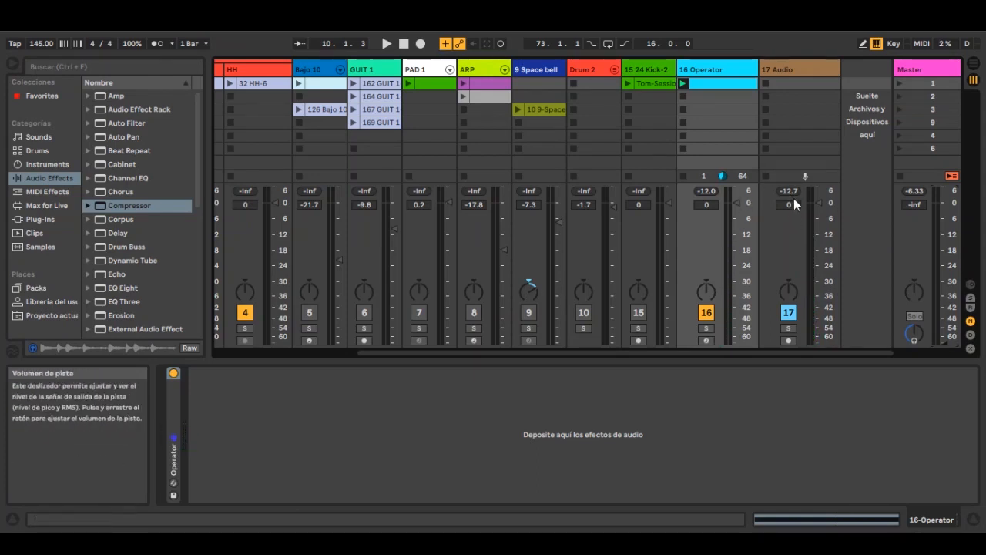
Compare the device chains of 17 Audio and 16 Operator, ending on 17 Audio's Compressor
click(783, 71)
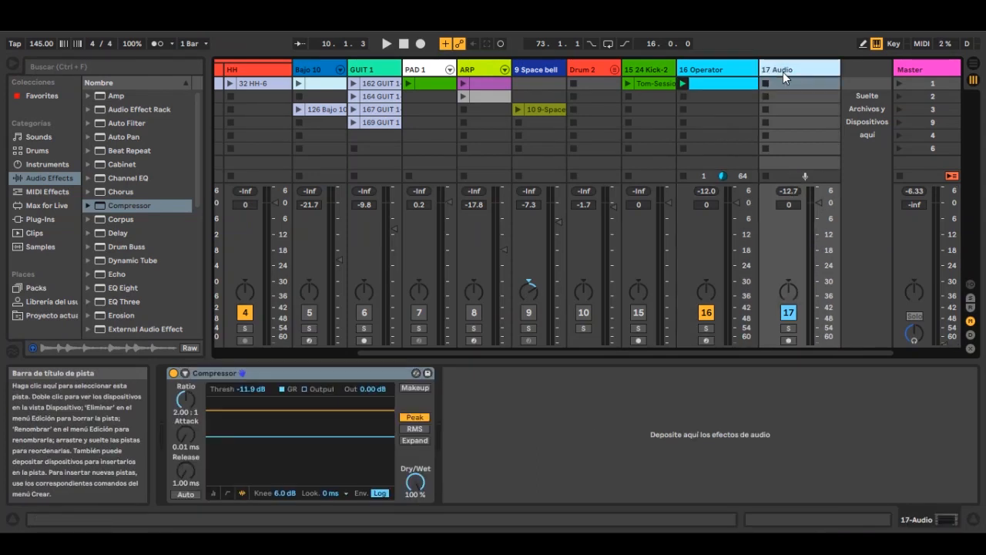
click(730, 71)
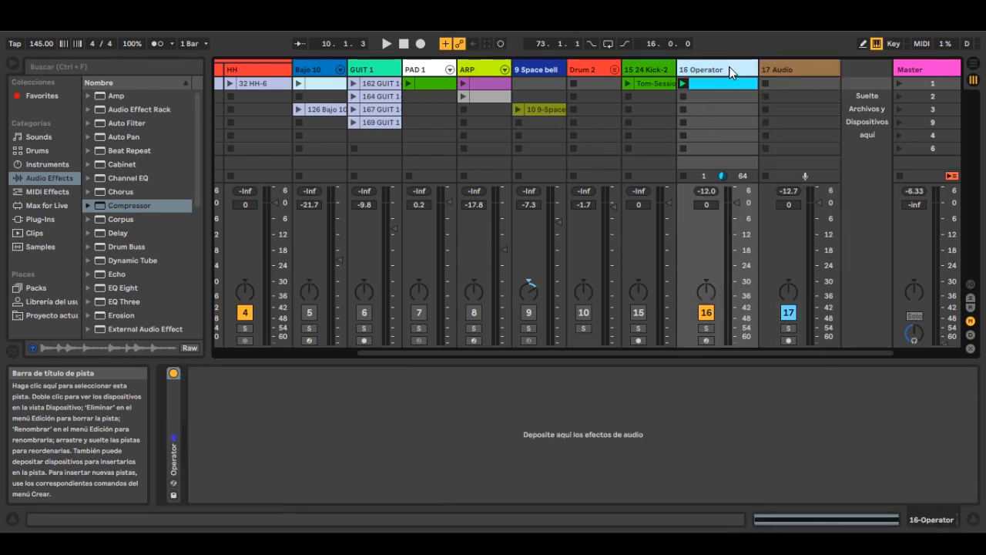
click(776, 68)
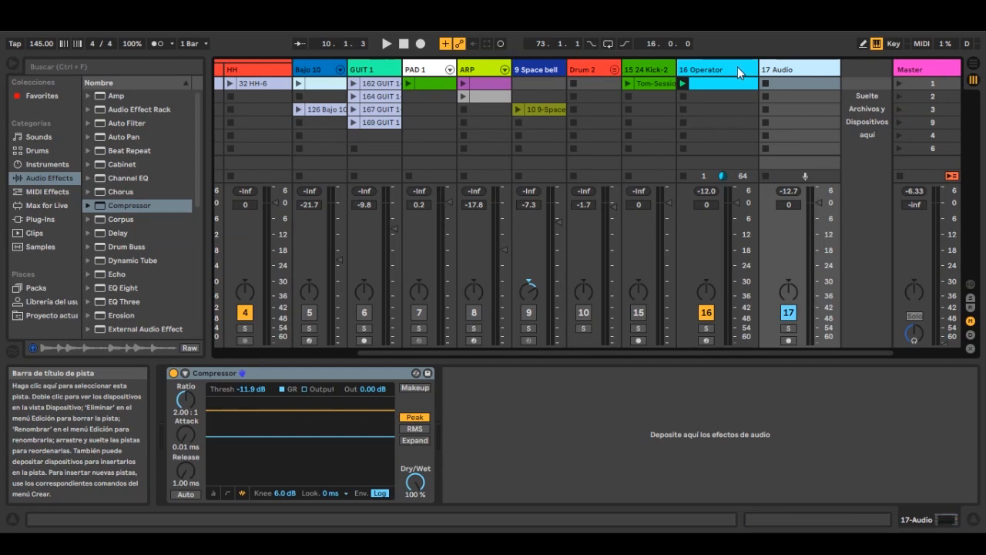
Relaunch the 16 Operator clip and set the threshold of 17 Audio's Compressor to -18 dB
click(683, 83)
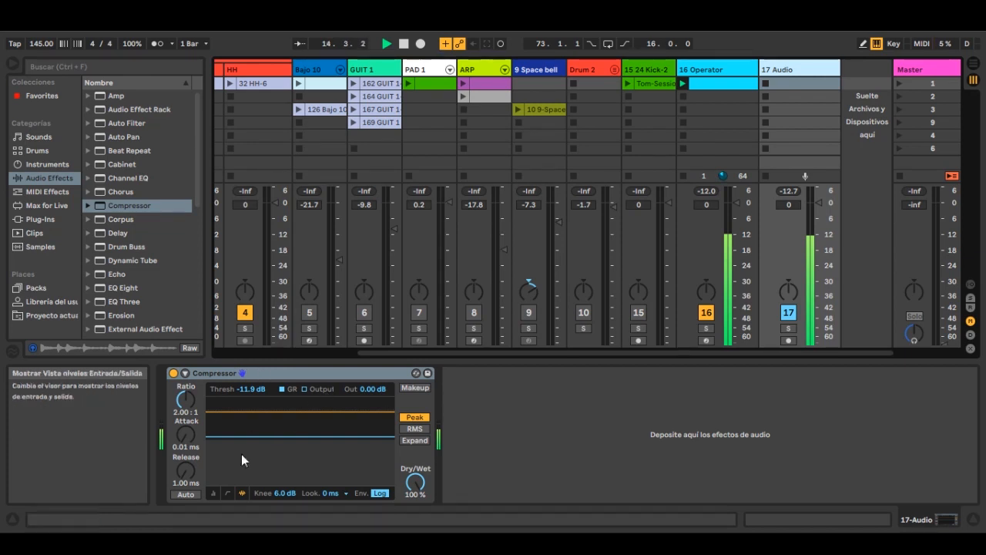
click(242, 389)
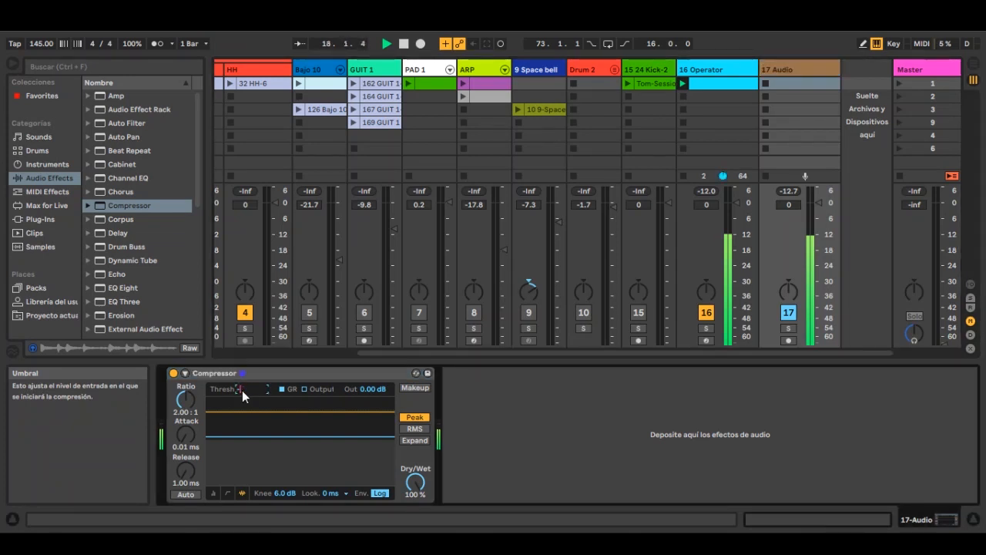
text(-18)
key(Return)
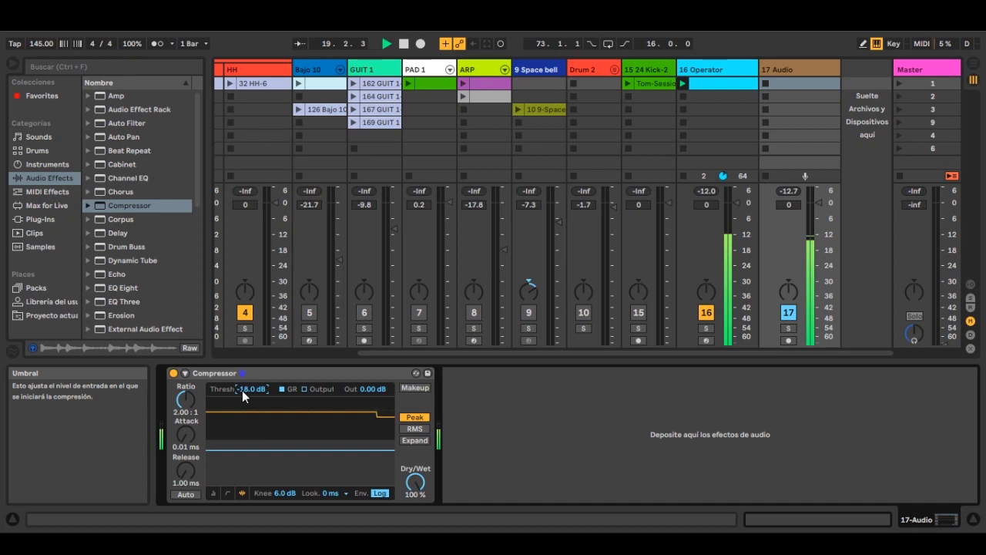
Step the ratio of 17 Audio's Compressor through 1.00:1, 2.00:1 and 3.00:1, resetting the track's peak level display along the way
drag(189, 395, 190, 416)
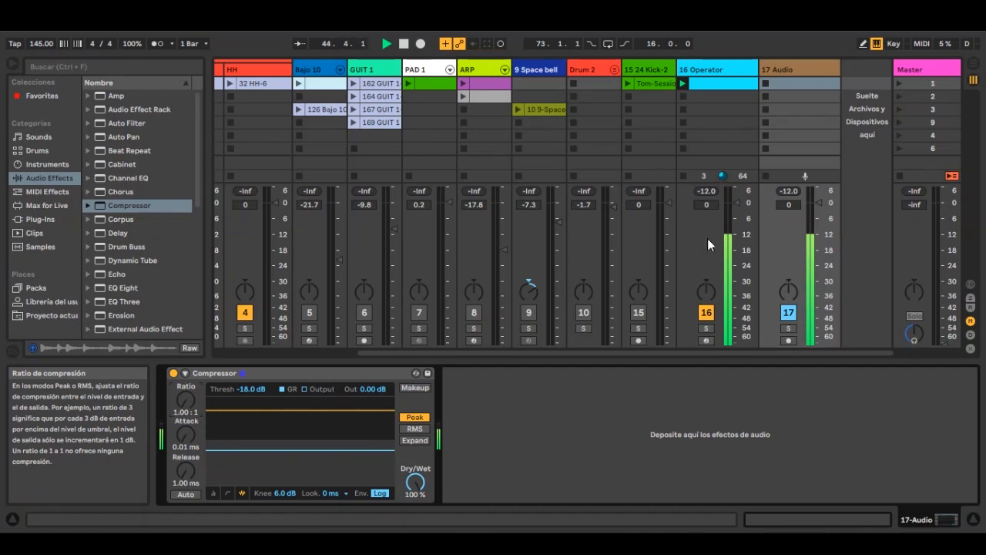
click(820, 72)
scroll(175, 412, up, 3)
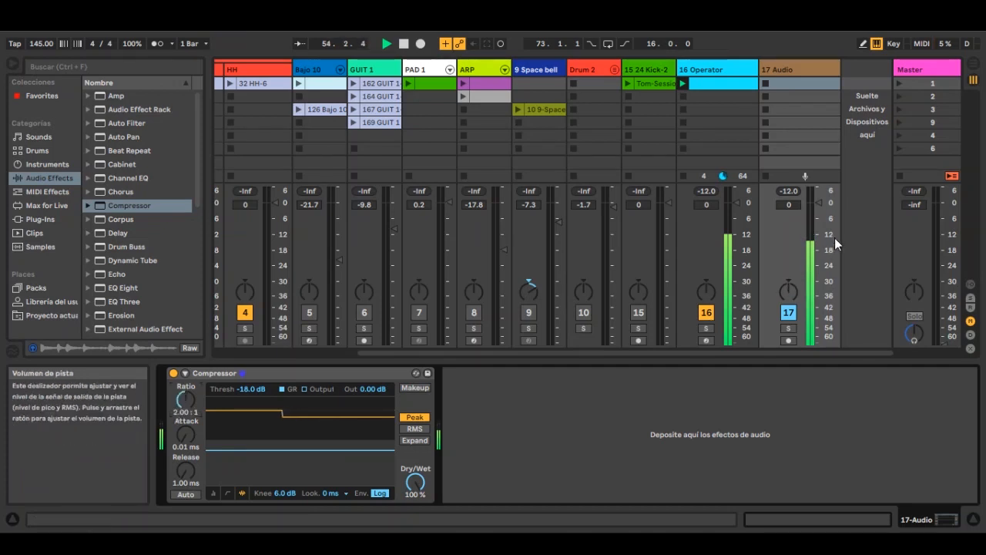
click(791, 192)
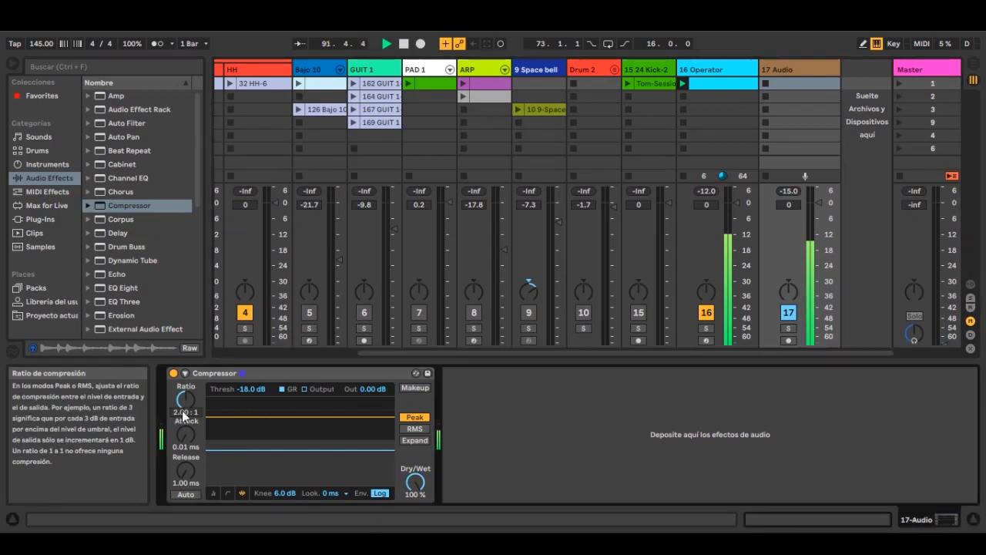
scroll(185, 414, up, 2)
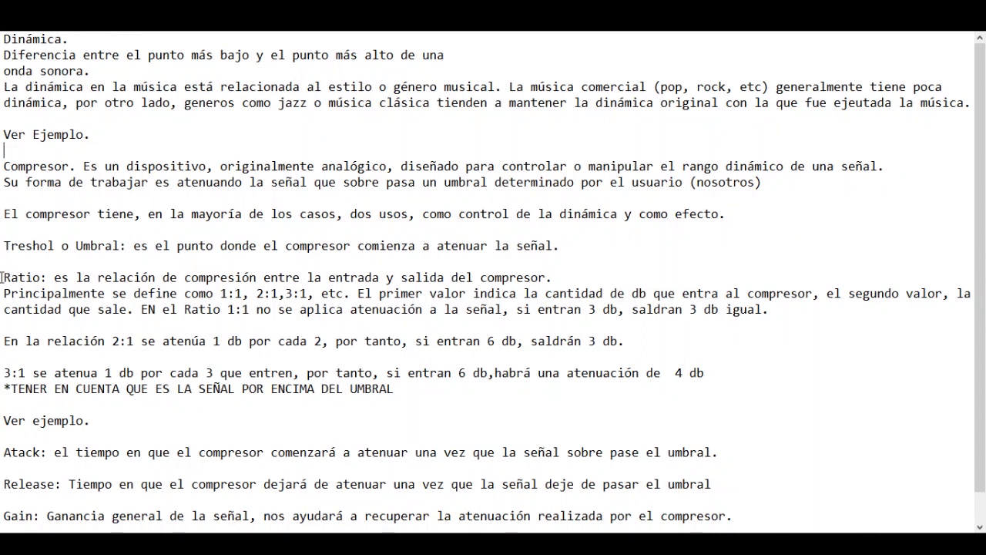
In the text notes, highlight the Ratio definition with its 1:1 case and the key parts of the 2:1 explanation
drag(559, 245, 545, 293)
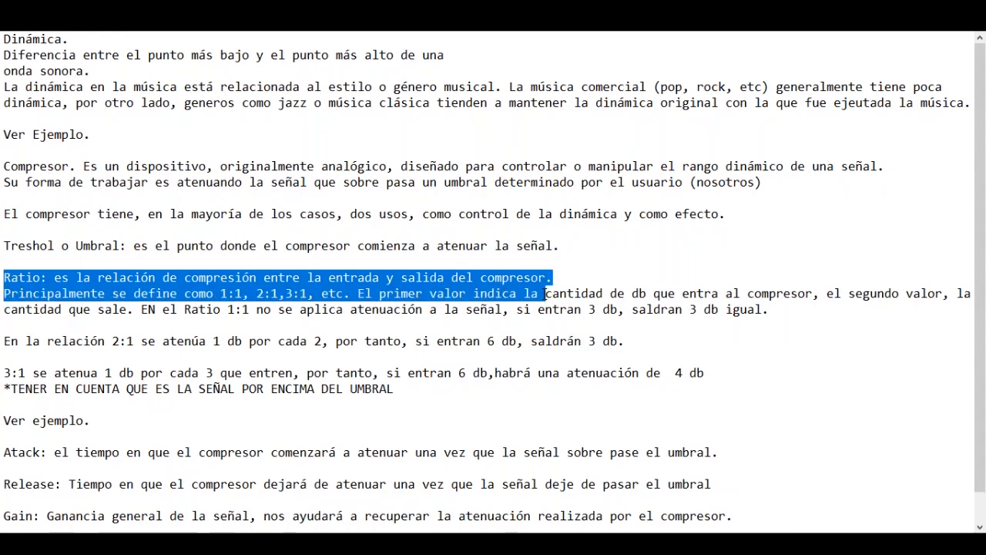
drag(545, 293, 870, 303)
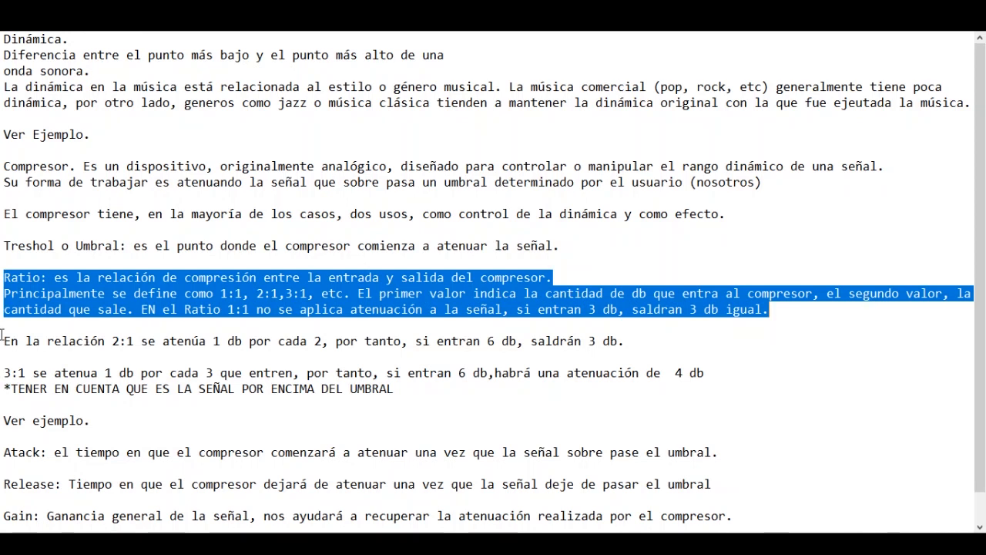
drag(4, 341, 322, 341)
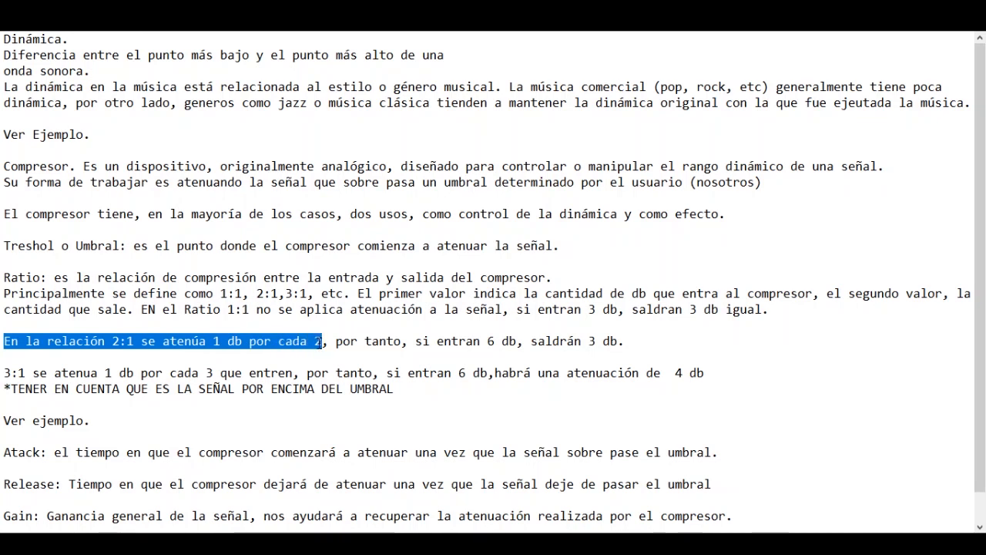
click(116, 342)
double_click(115, 341)
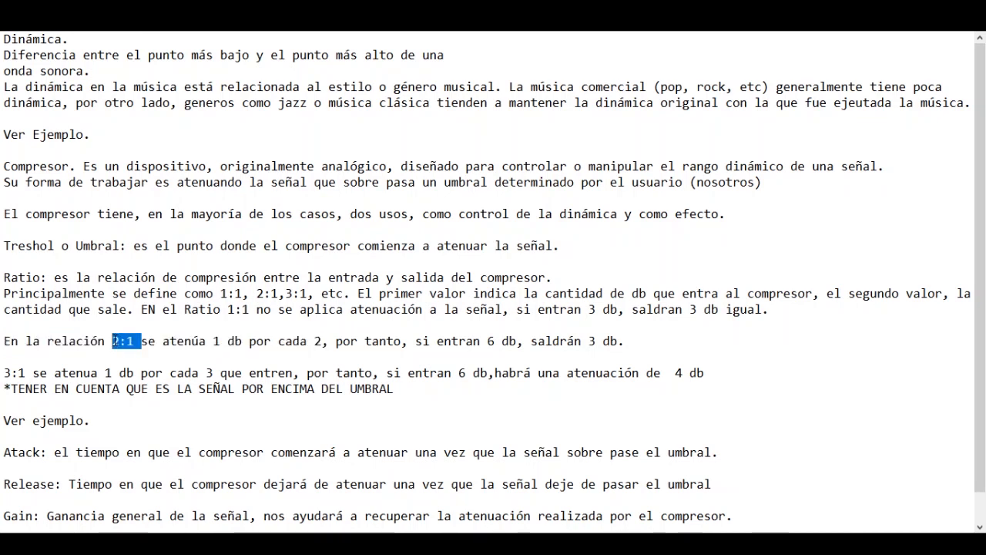
click(128, 342)
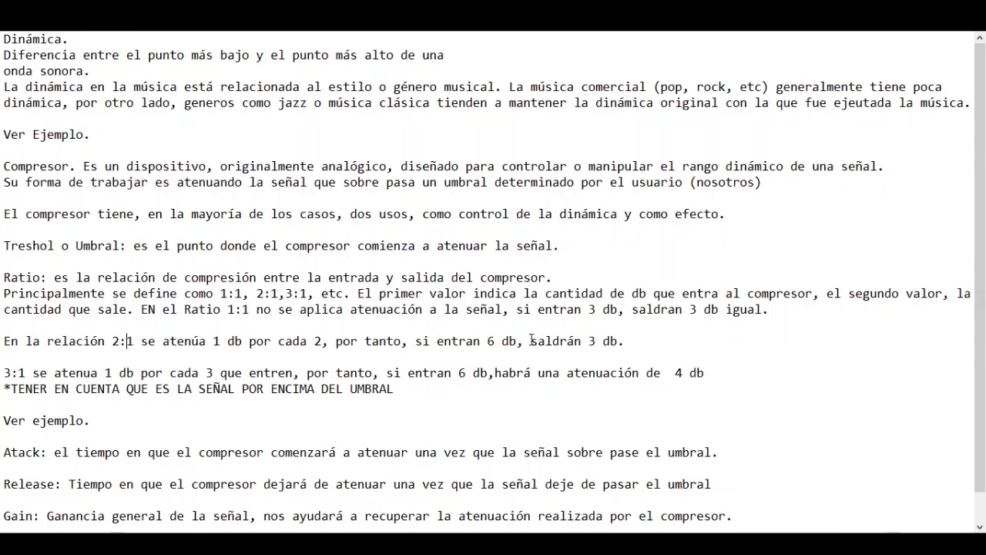
drag(532, 340, 628, 340)
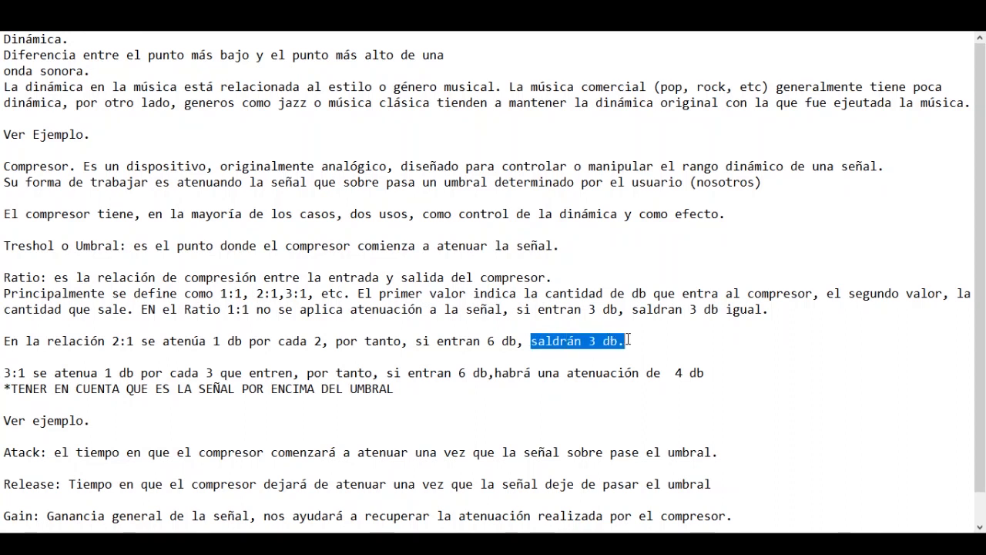
Highlight the 3:1 explanation and the reminder about signal above the threshold, and switch back to Ableton Live
drag(5, 373, 705, 374)
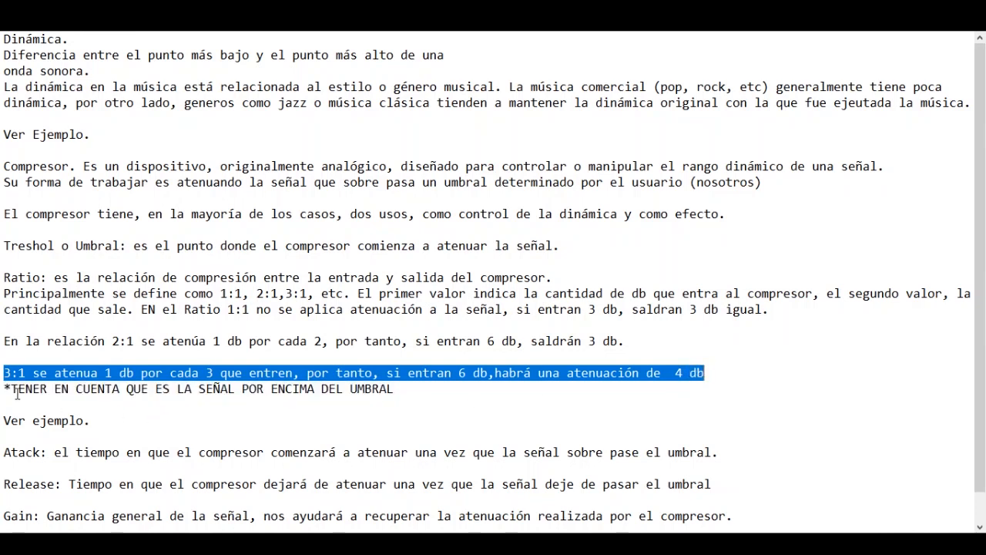
drag(11, 387, 49, 397)
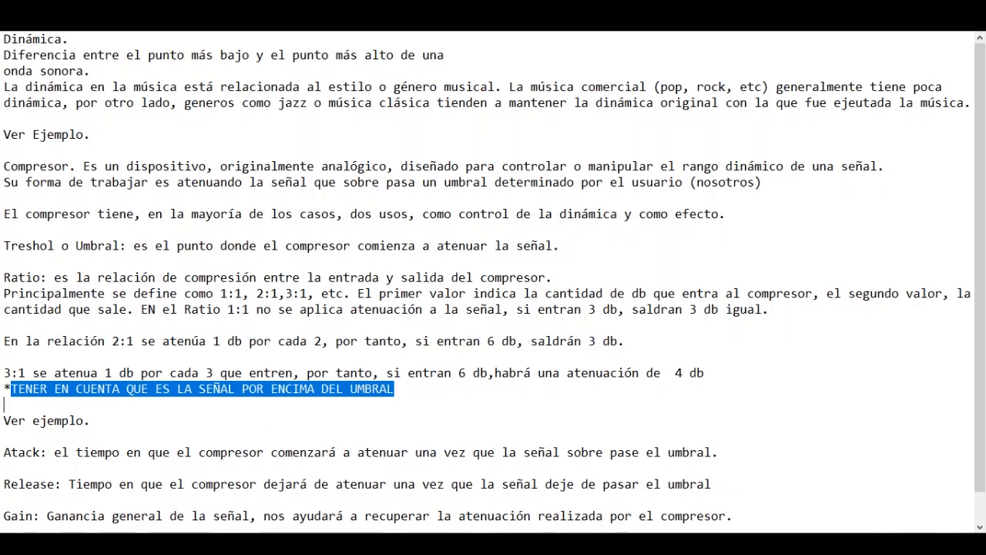
mouse_move(266, 523)
click(306, 492)
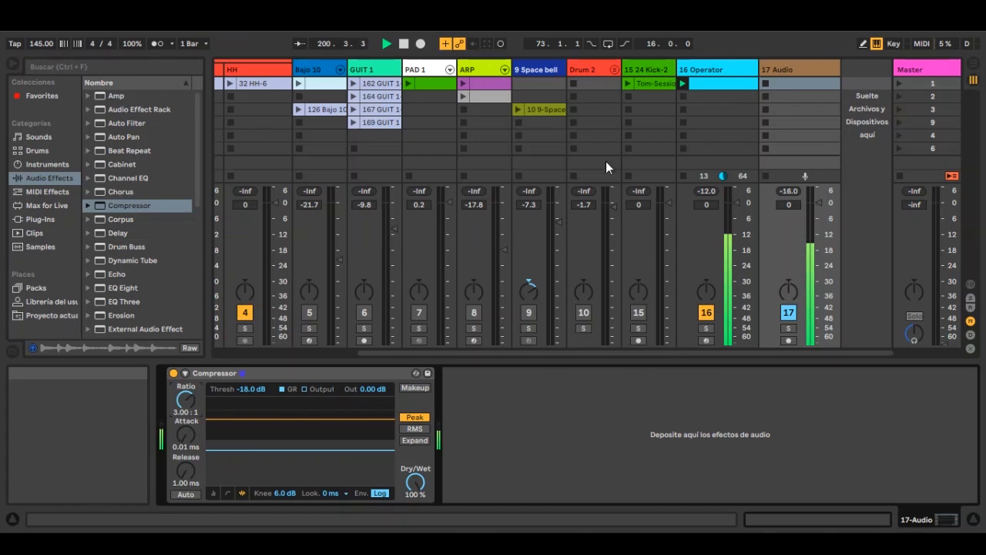
Stop all clips, select the KICK track and launch its 321 KICK-5 clip
click(900, 175)
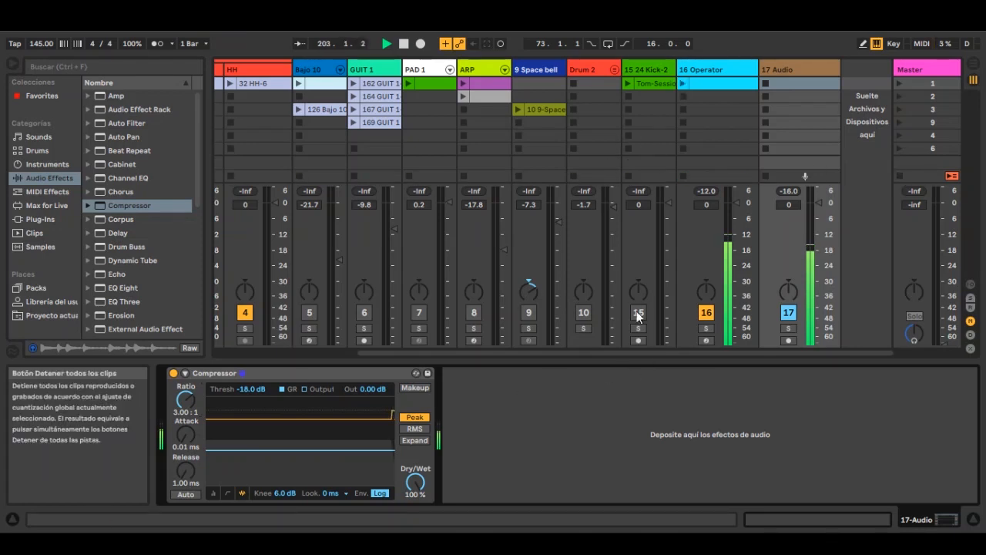
drag(609, 348, 385, 359)
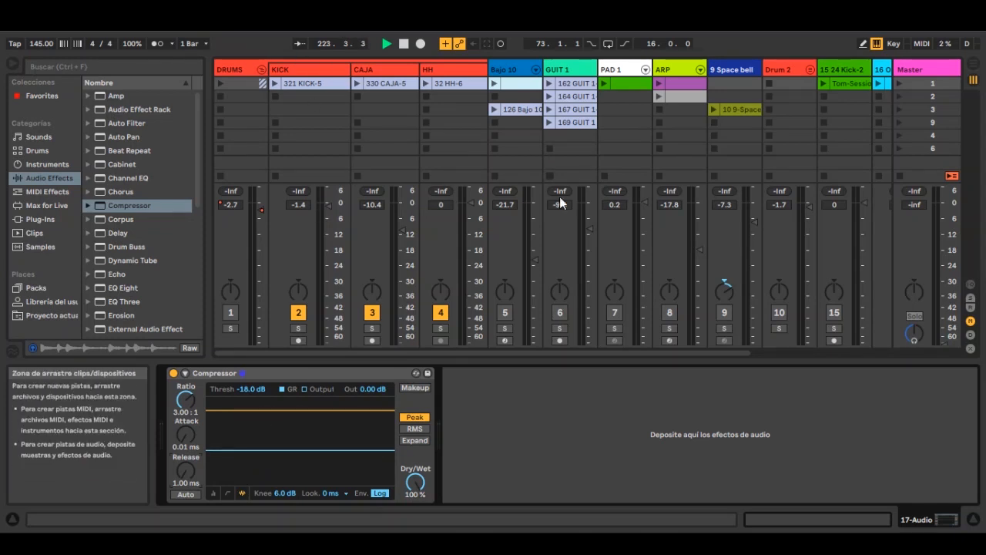
click(293, 69)
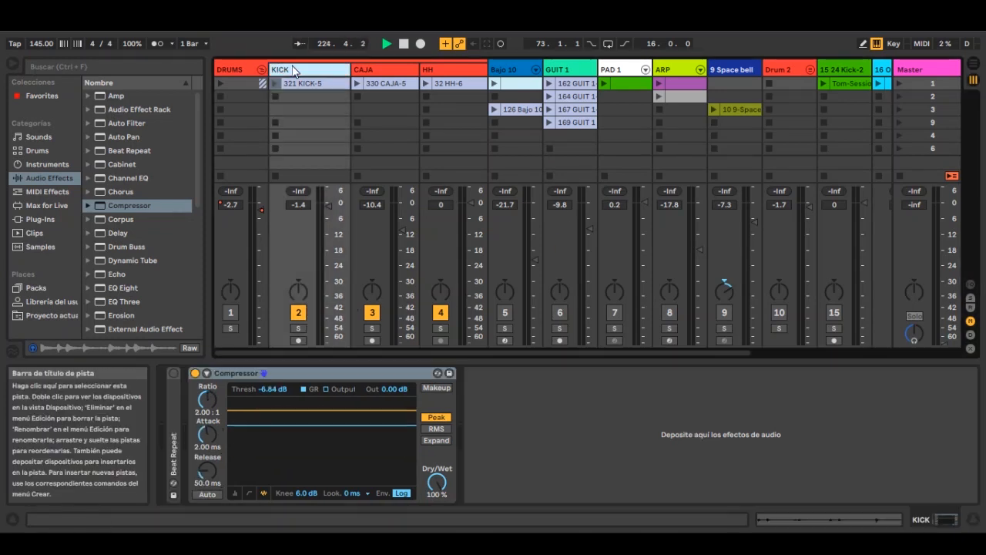
click(274, 87)
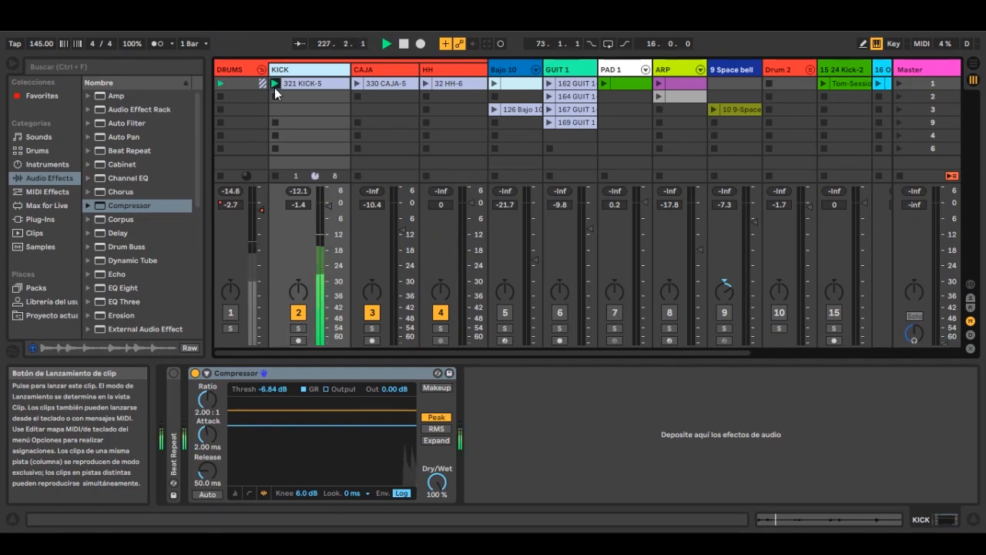
Raise the Master volume to -1.0 dB and isolate the kick by soloing DRUMS and deactivating CAJA and HH
drag(938, 339, 946, 207)
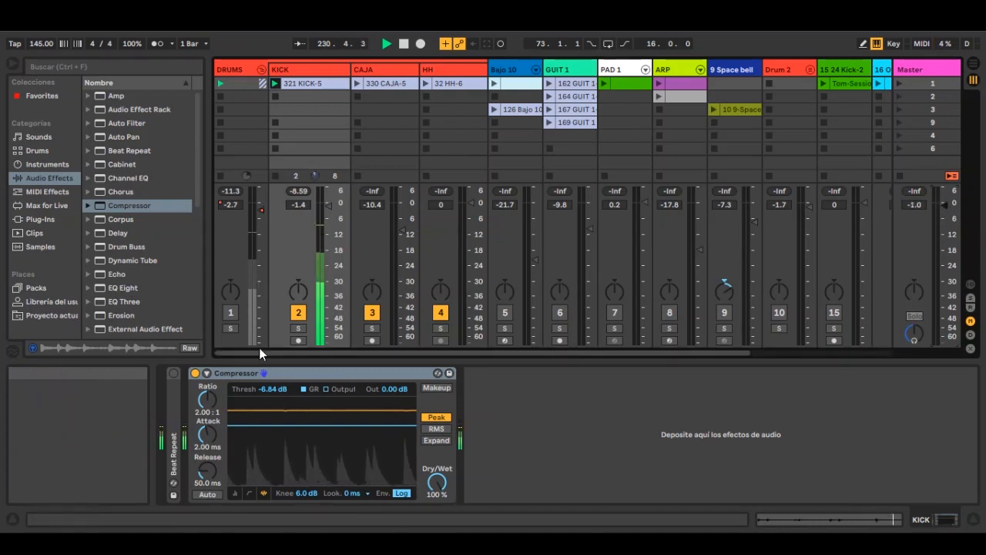
click(230, 328)
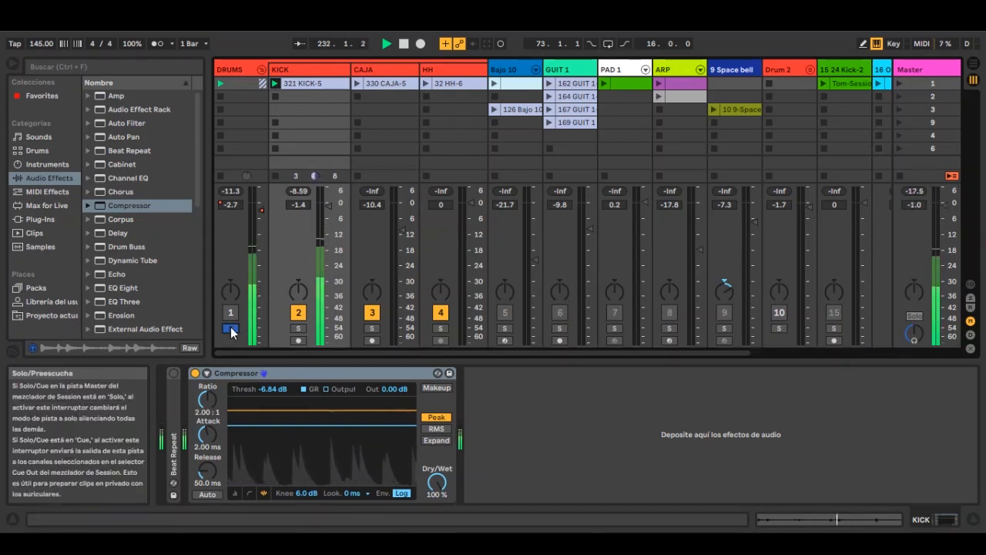
click(375, 312)
click(435, 314)
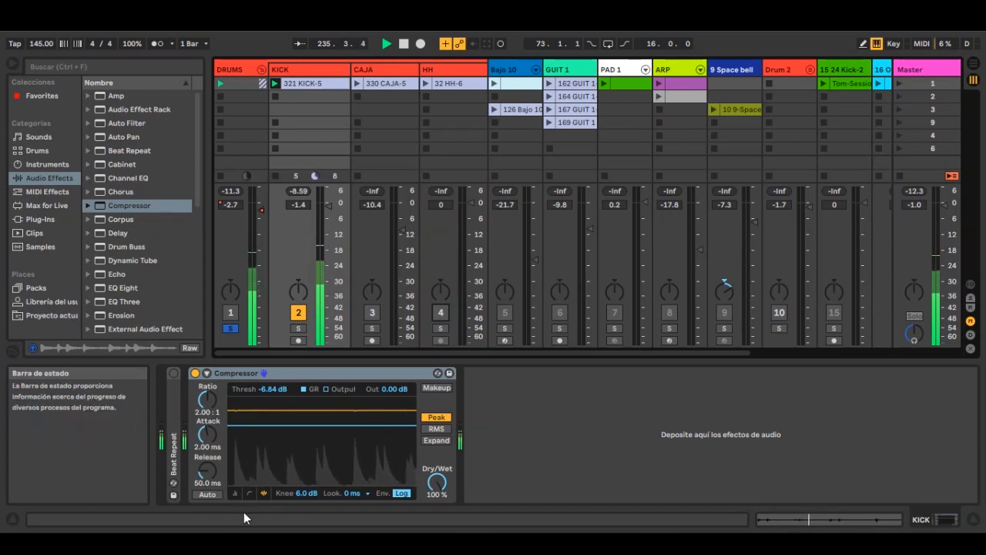
Show the KICK Compressor's compact meter view and lower the threshold to -19.8 dB
click(235, 494)
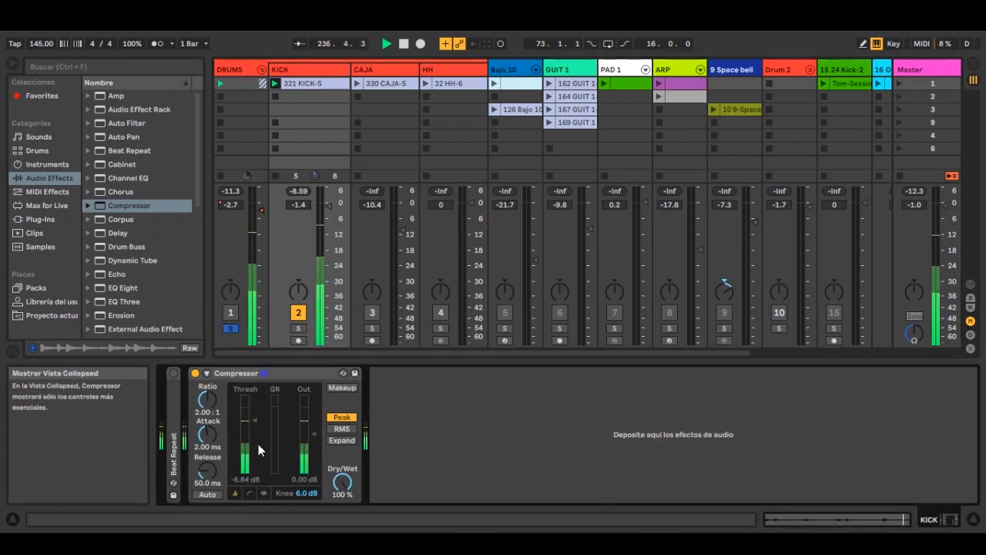
drag(256, 419, 254, 444)
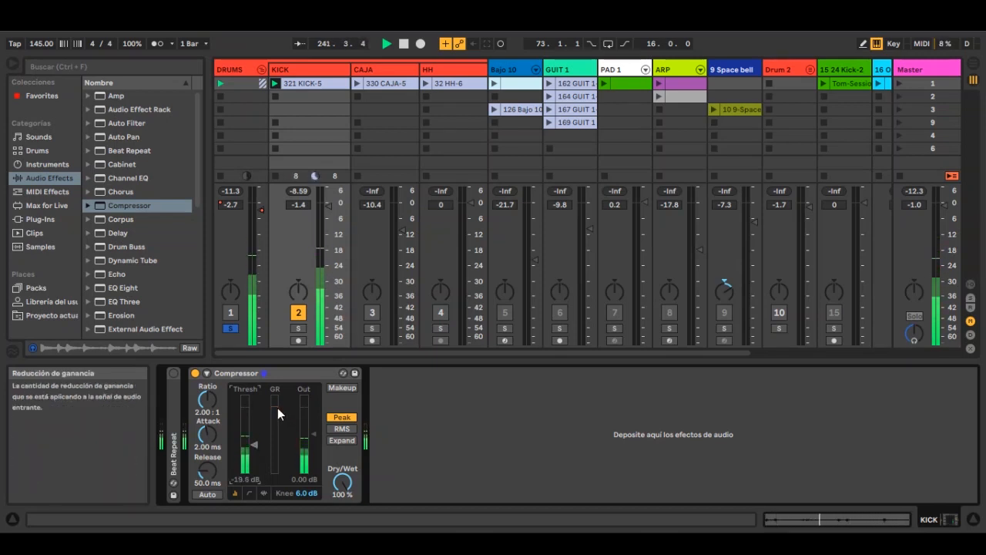
Set the KICK Compressor's attack to 0.01 ms and threshold to -28.1 dB, and lengthen its release to 3.00 s
drag(202, 441, 203, 462)
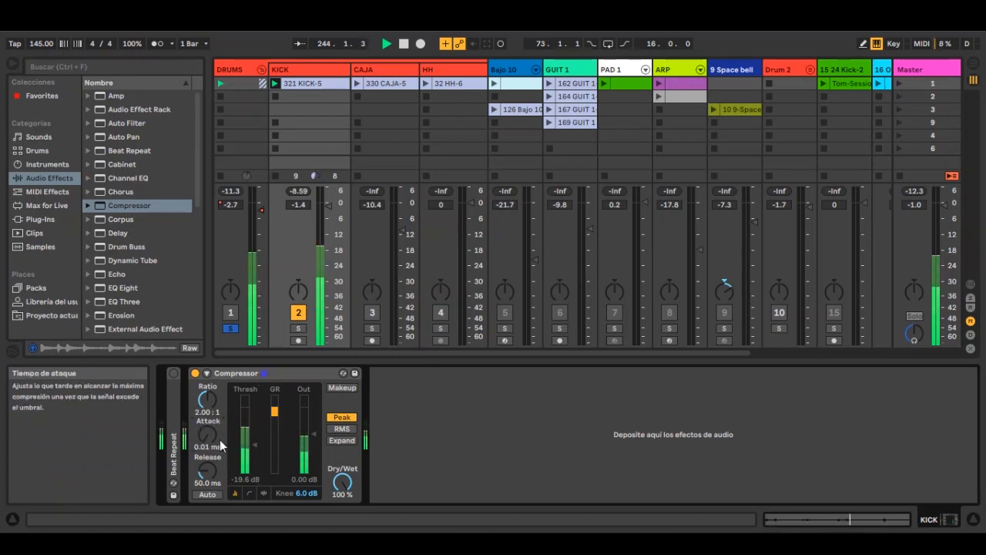
mouse_move(254, 446)
mouse_down()
mouse_move(254, 454)
mouse_move(211, 465)
mouse_move(212, 449)
mouse_up()
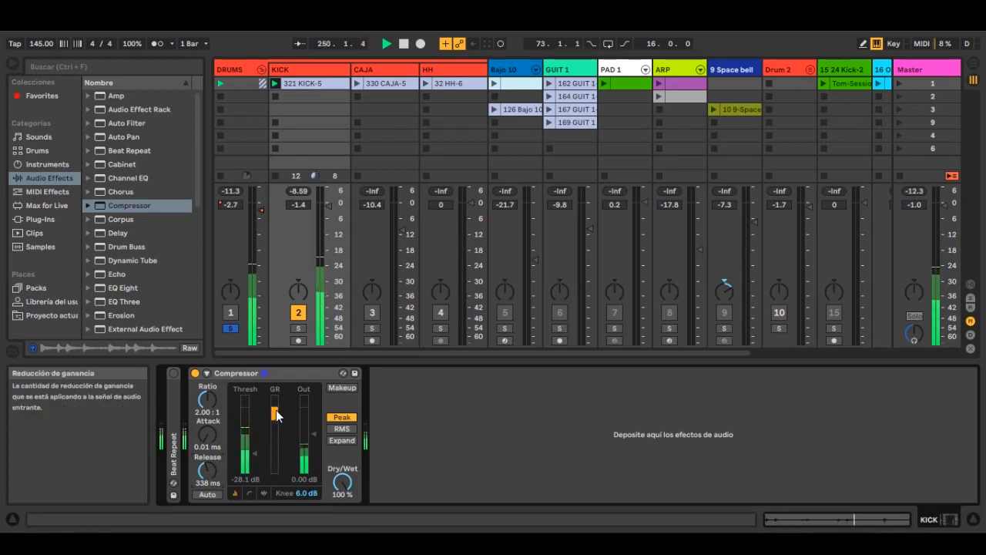
drag(207, 468, 208, 455)
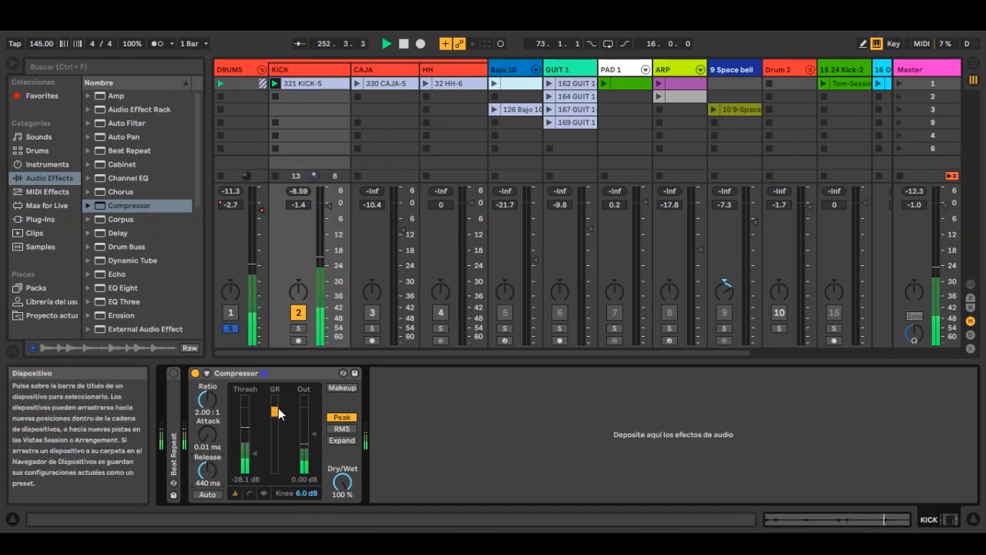
drag(212, 469, 237, 463)
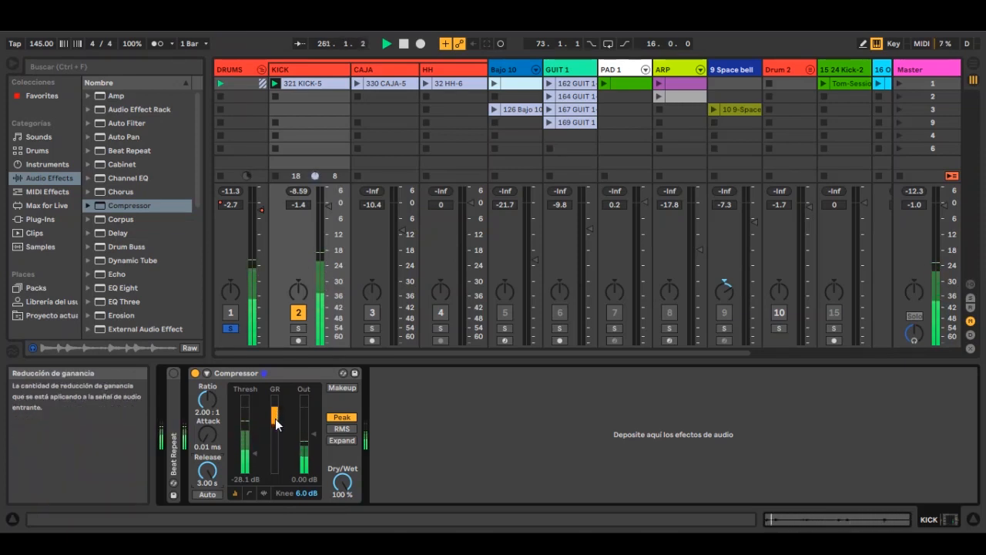
Shorten the Compressor's release to 1.00 ms and raise its attack to 1.00 s
drag(208, 470, 207, 524)
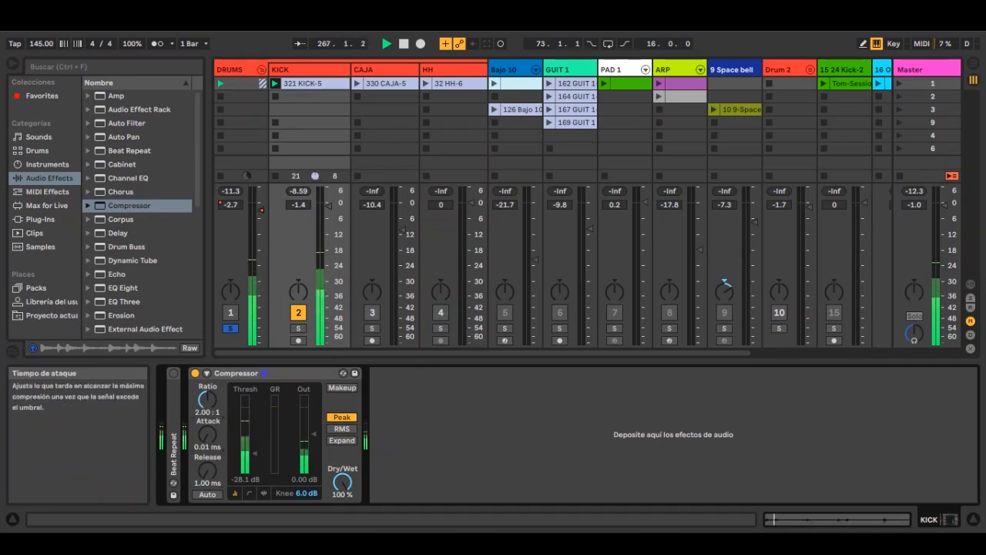
drag(207, 437, 207, 385)
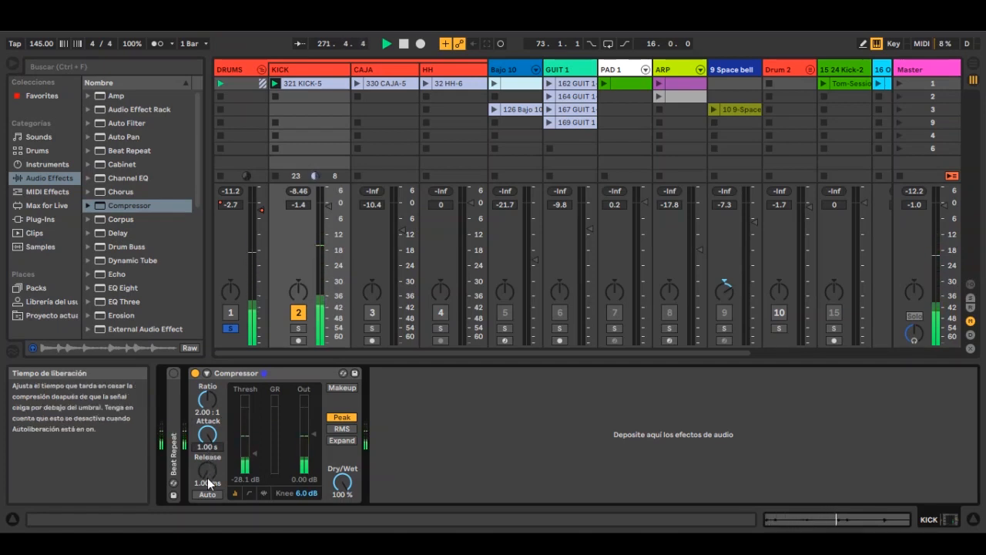
drag(214, 445, 213, 408)
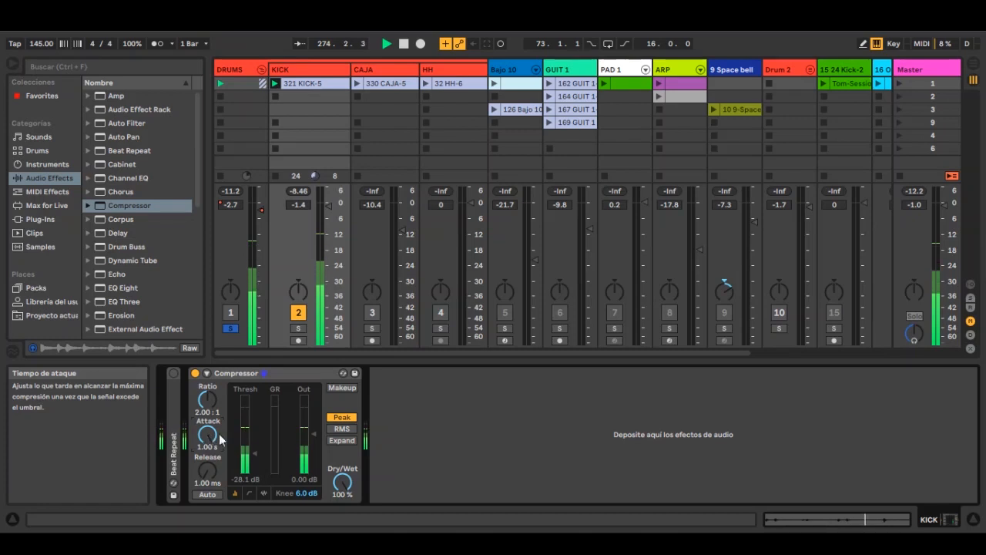
Using the Compressor's gain reduction view, set the attack to 0.42 ms and release to 174 ms, and return to the collapsed view
click(265, 490)
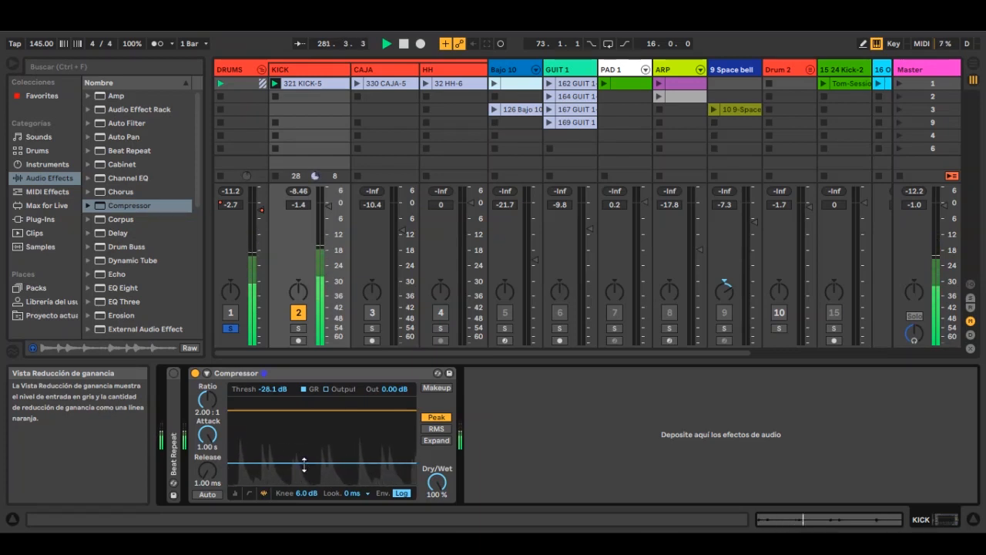
drag(211, 438, 211, 505)
drag(207, 471, 207, 410)
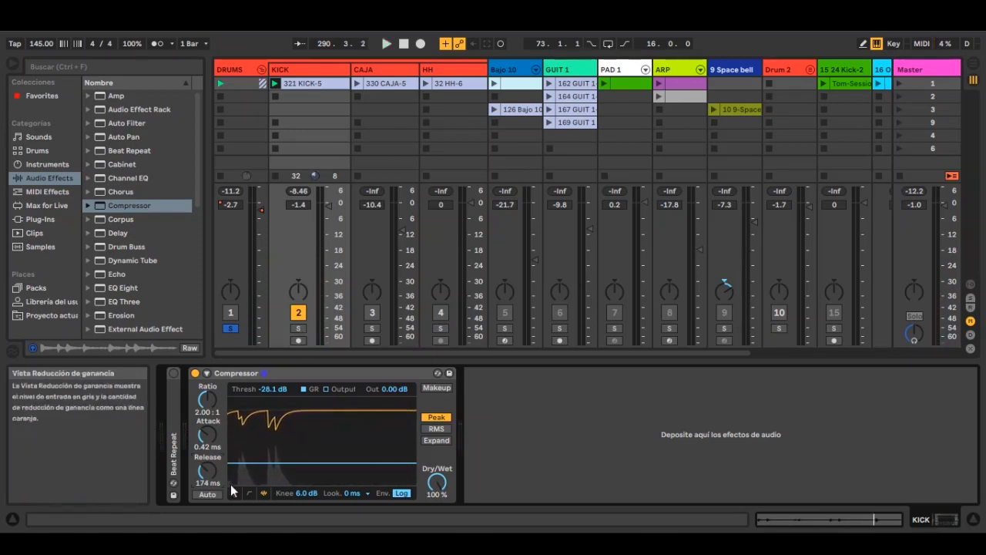
click(232, 491)
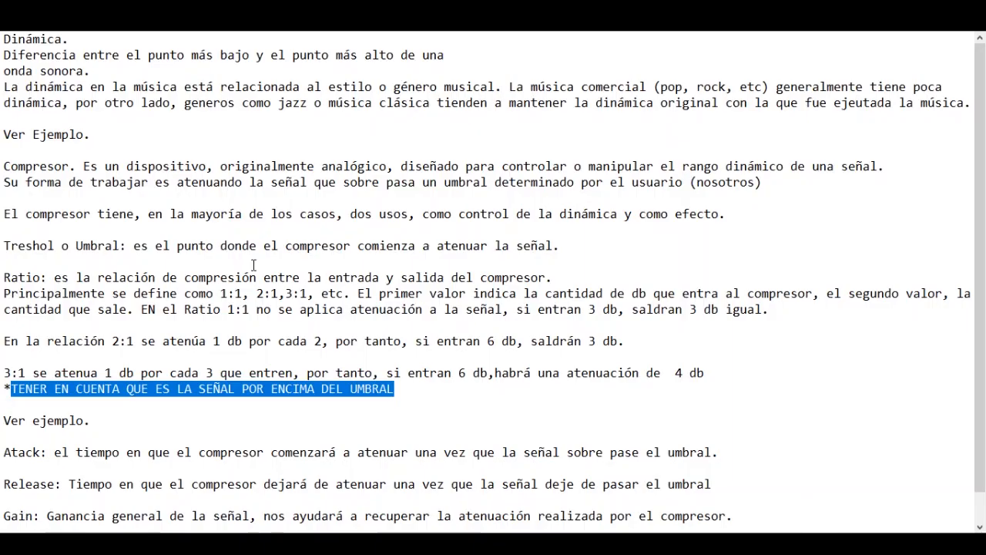
Clear the text highlight in the notes and review the attack, release, gain and bypass definitions
click(252, 265)
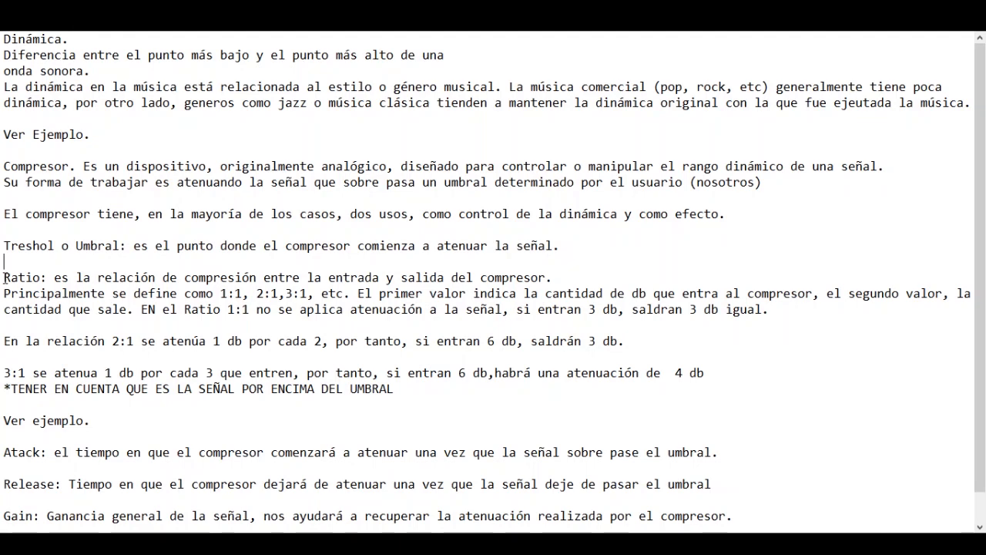
scroll(41, 340, down, 1)
scroll(41, 340, up, 1)
scroll(41, 340, down, 1)
scroll(41, 340, up, 1)
scroll(41, 340, down, 1)
scroll(40, 340, up, 1)
scroll(41, 340, down, 1)
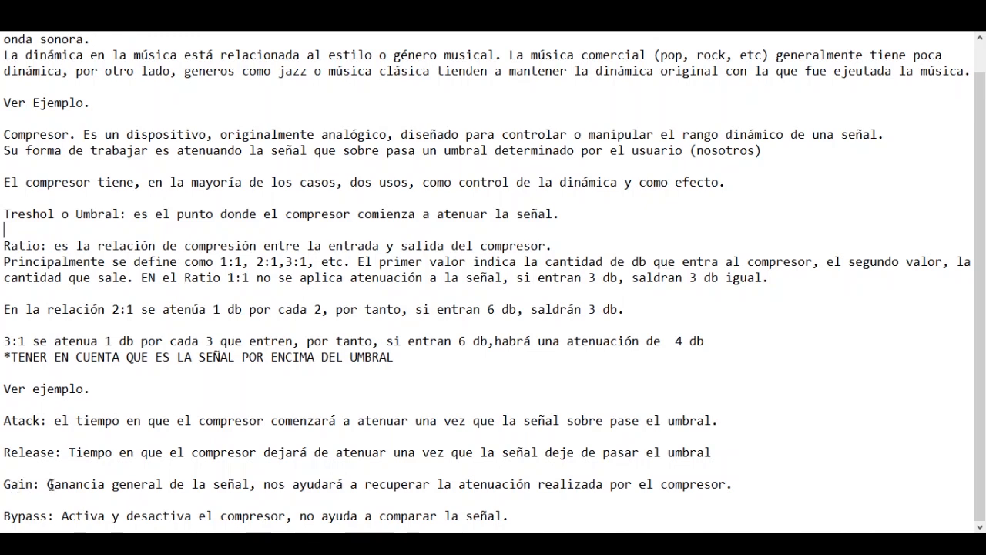
Highlight the Gain definition in the notes, clear the highlight and switch back to Ableton Live
drag(48, 484, 98, 497)
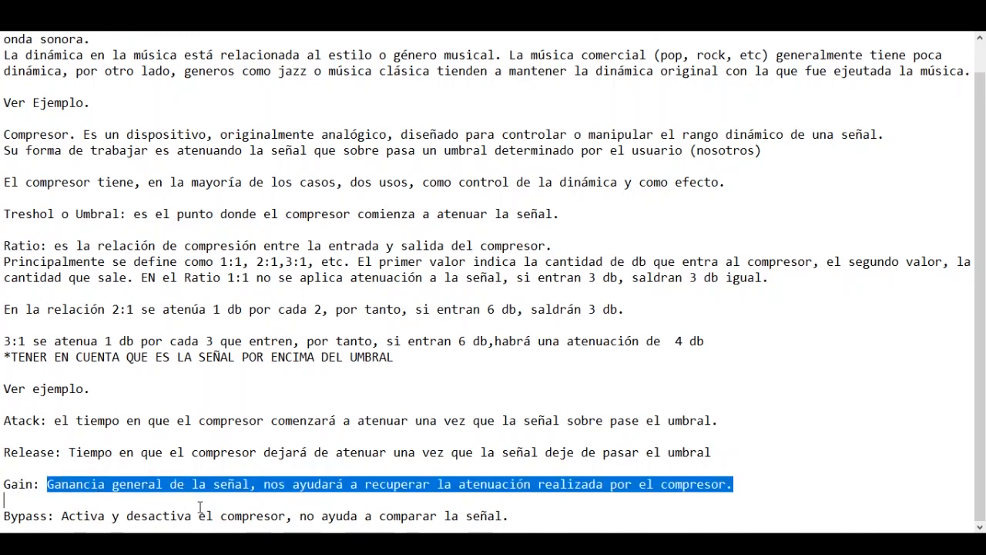
drag(47, 484, 56, 481)
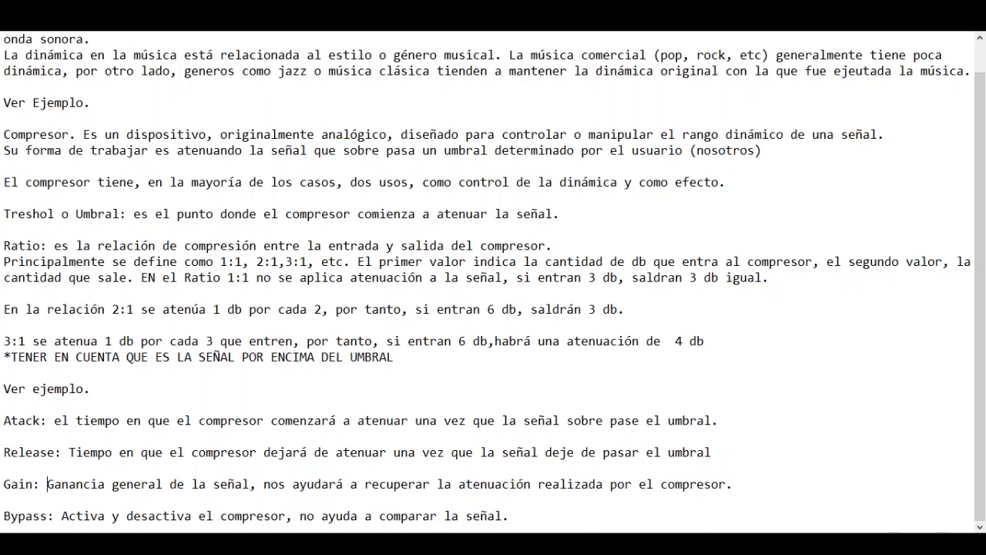
click(326, 471)
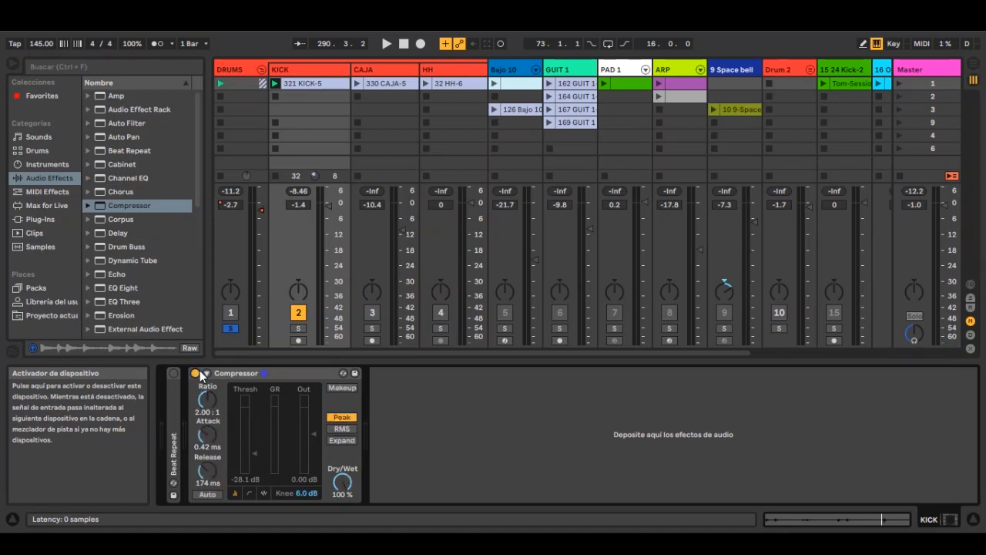
Launch the 321 KICK-5 clip and bring back the KICK track's device chain
click(308, 84)
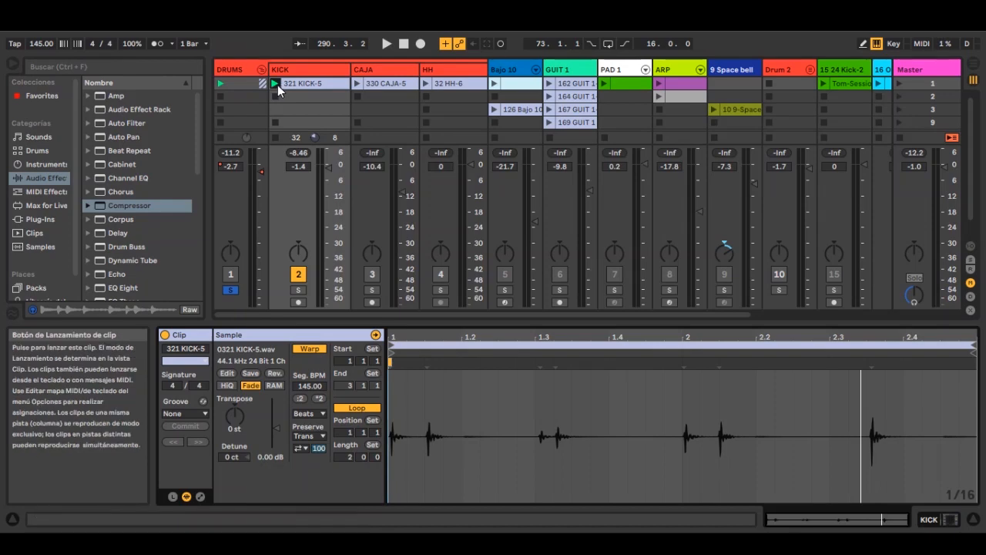
click(277, 84)
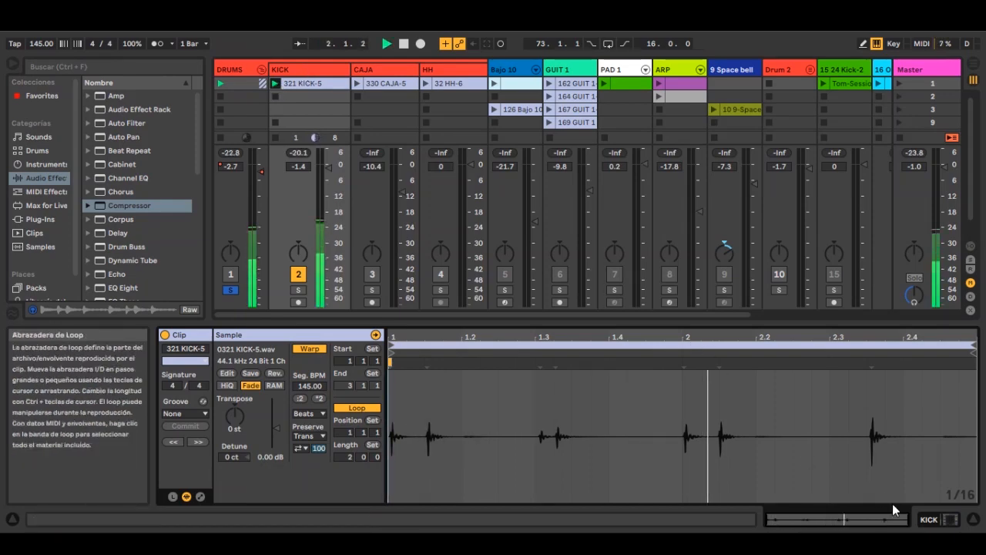
click(949, 520)
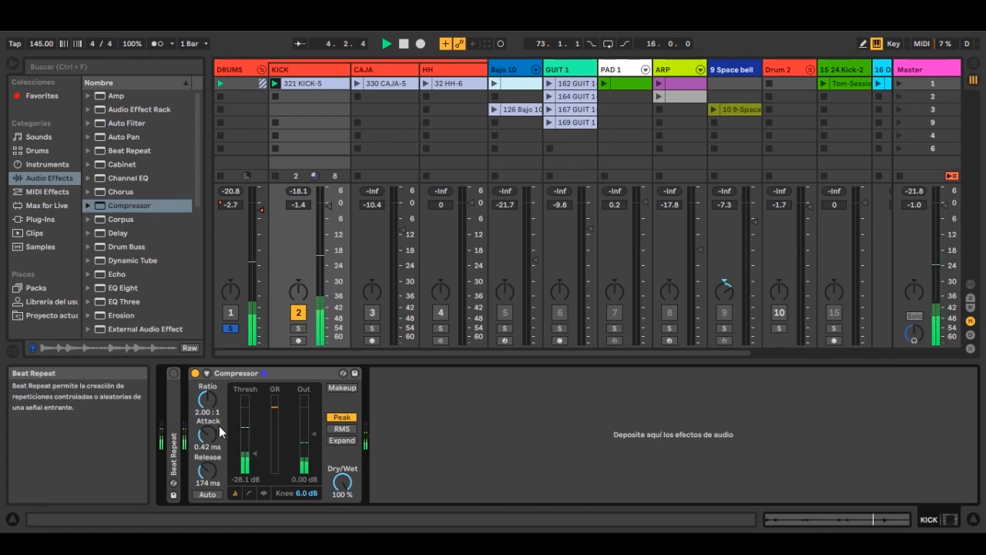
Bypass the KICK Compressor, raise its threshold to -1.70 dB and reactivate it
click(194, 374)
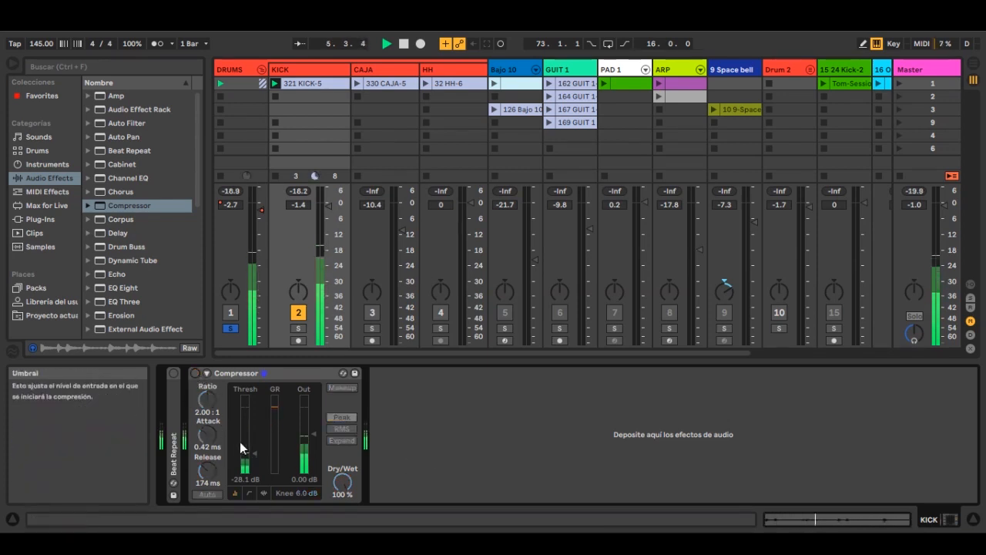
drag(249, 458, 249, 408)
click(195, 374)
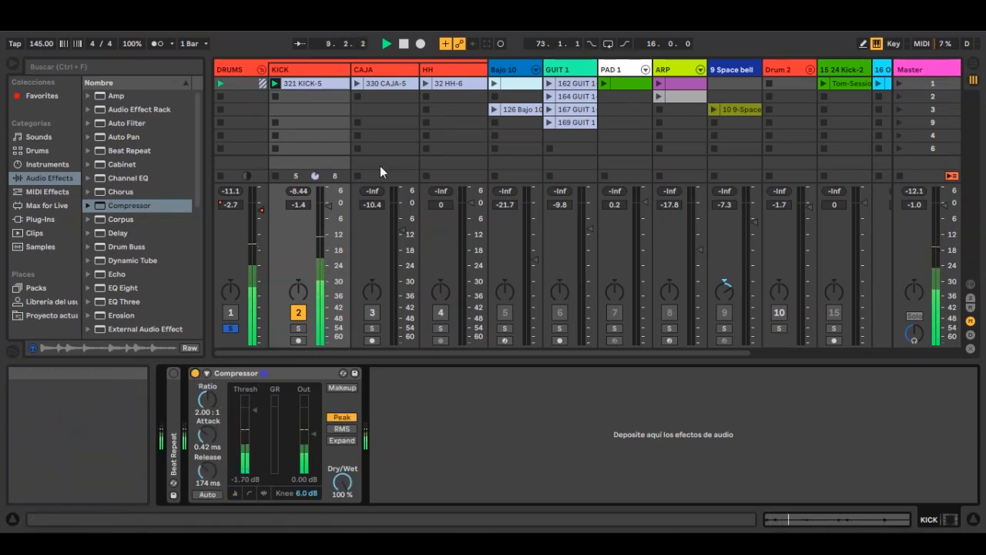
Inspect the kick clip's waveform, return to the device chain and set the Compressor's threshold to -2.44 dB
click(862, 518)
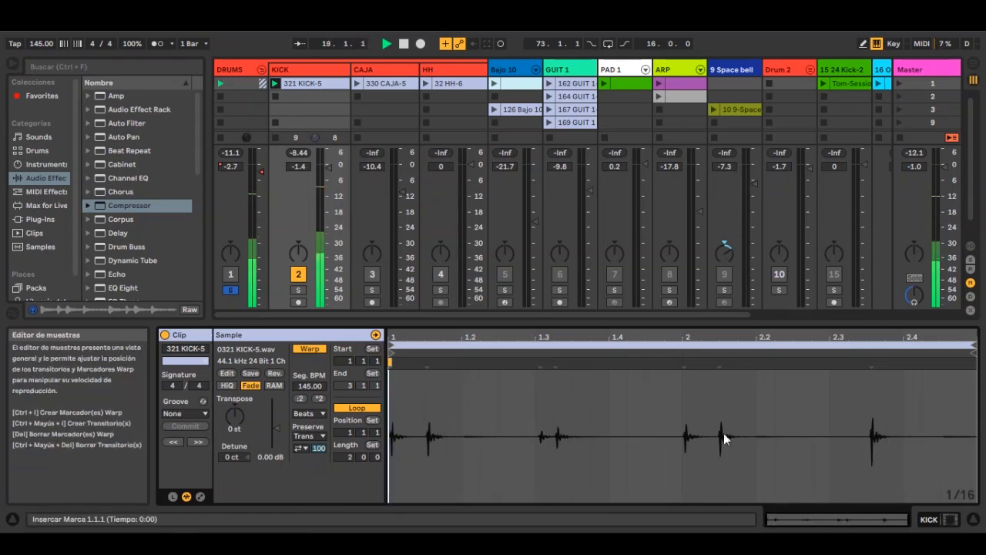
click(952, 519)
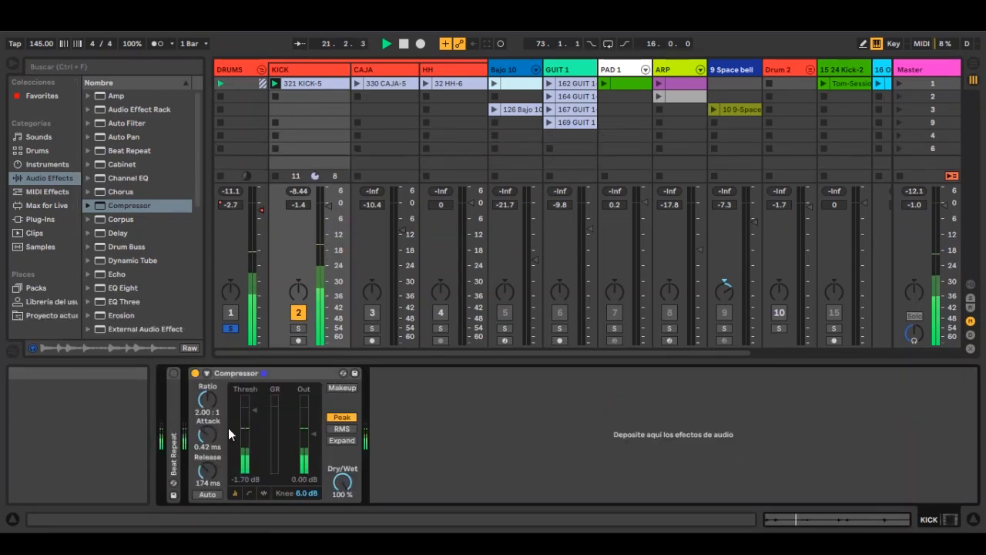
mouse_move(252, 410)
mouse_down()
mouse_move(252, 425)
mouse_move(252, 410)
mouse_up()
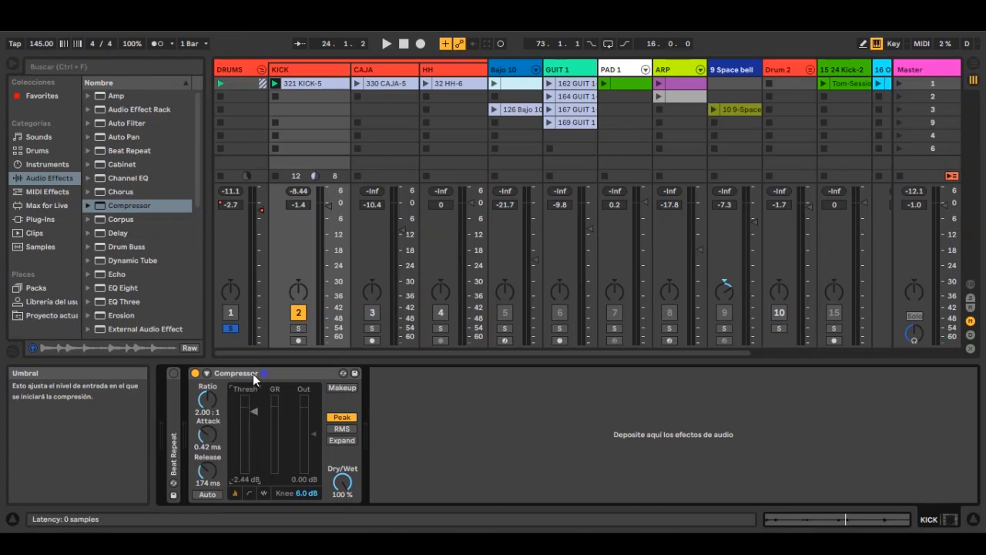
Replace the KICK track's Compressor with a fresh one from the Audio Effects and turn off its Makeup
click(258, 373)
key(Delete)
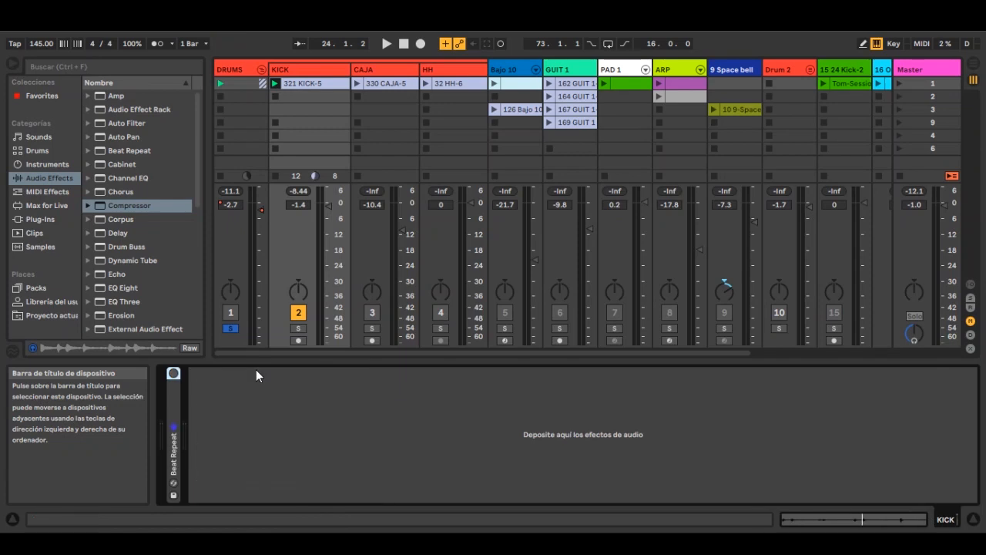
drag(111, 208, 205, 373)
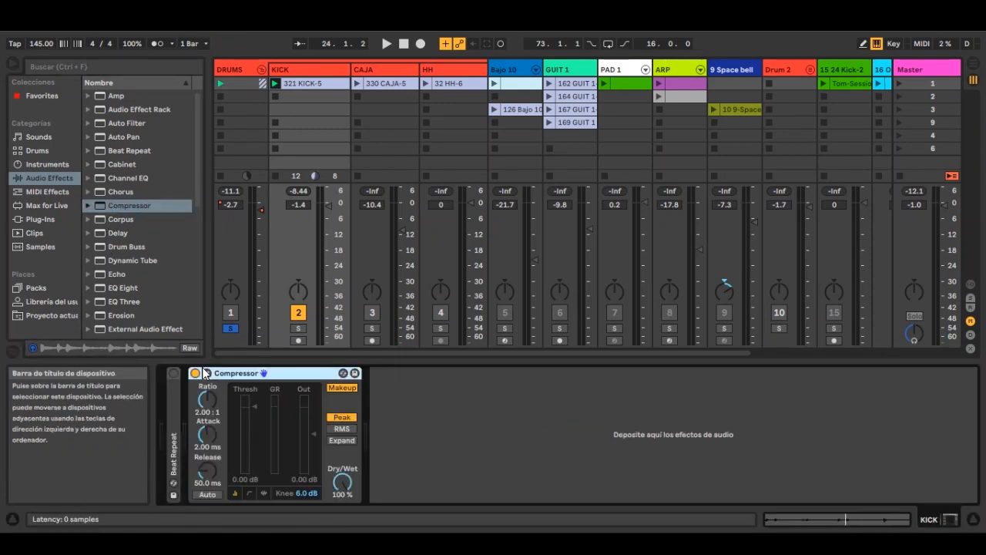
click(345, 387)
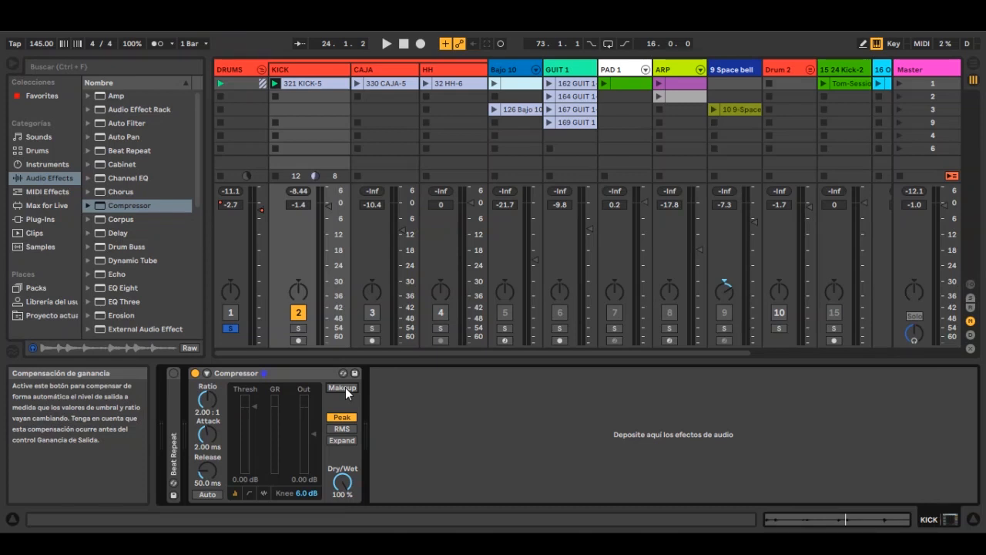
Play the kick, examine the peaks in its clip waveform and return to the KICK device chain
key(space)
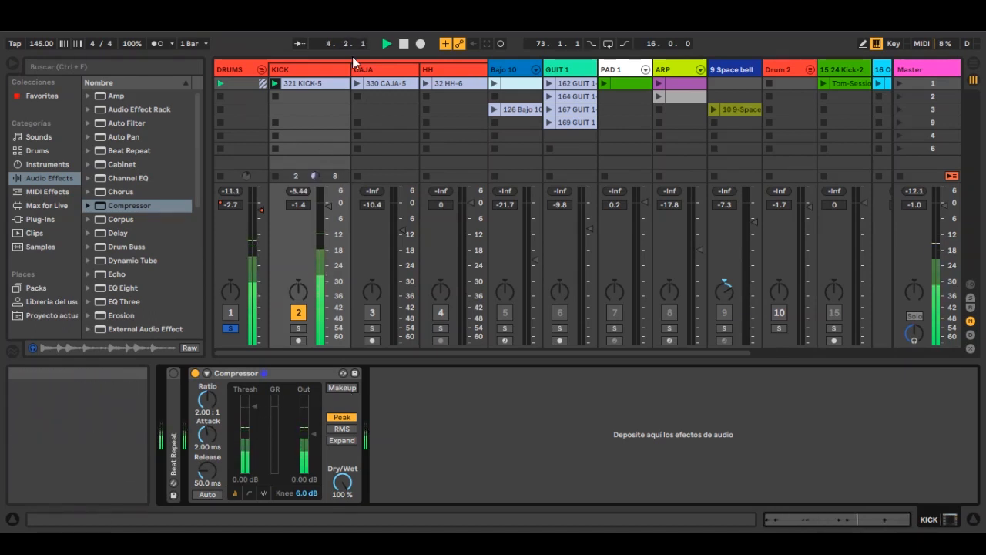
click(311, 80)
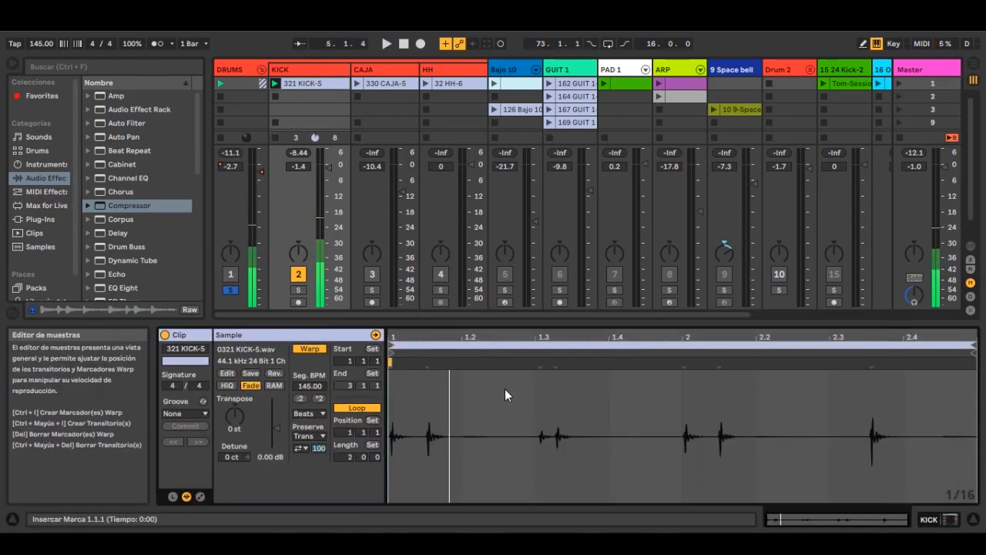
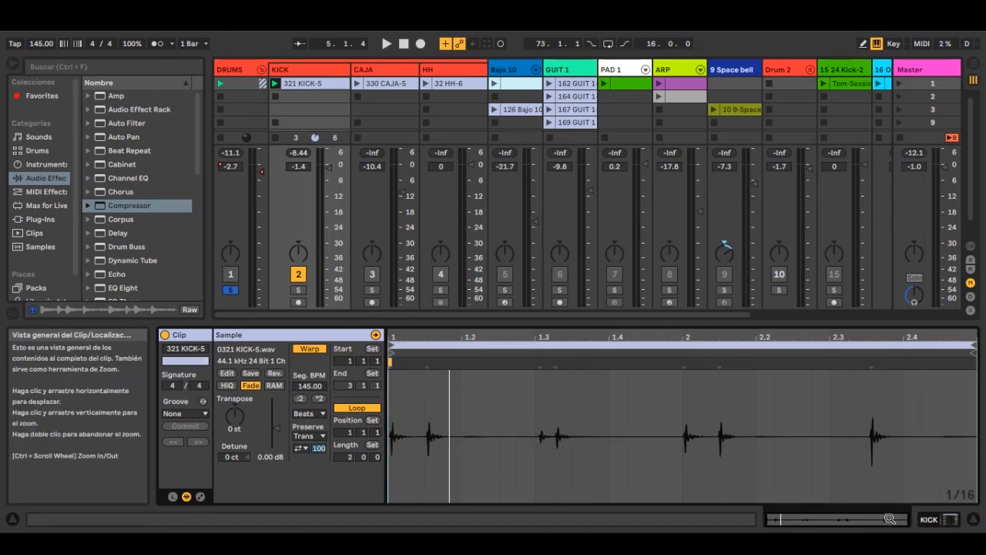
click(919, 520)
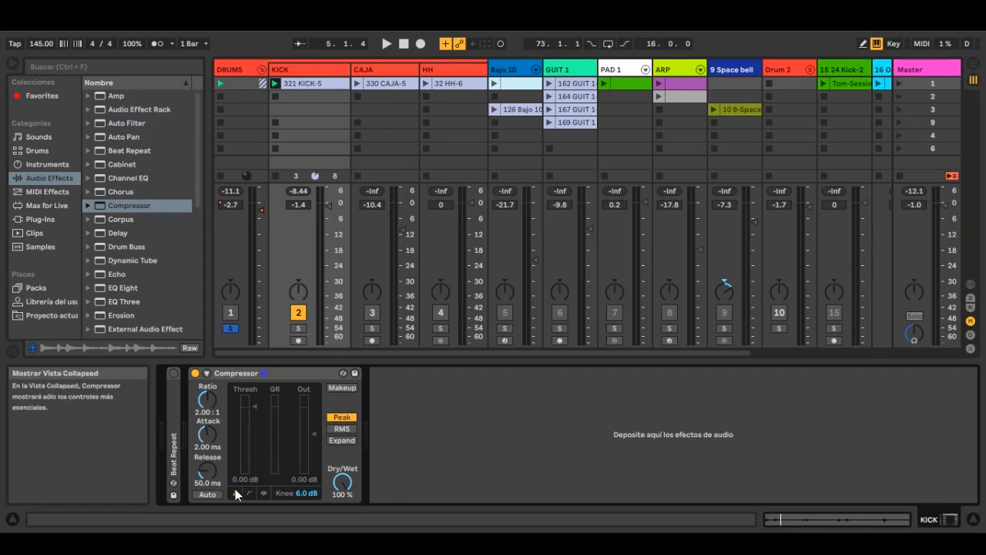
Play the kick in the Compressor's gain reduction view, lower the threshold to -24.8 dB and return to the collapsed view
click(264, 494)
key(space)
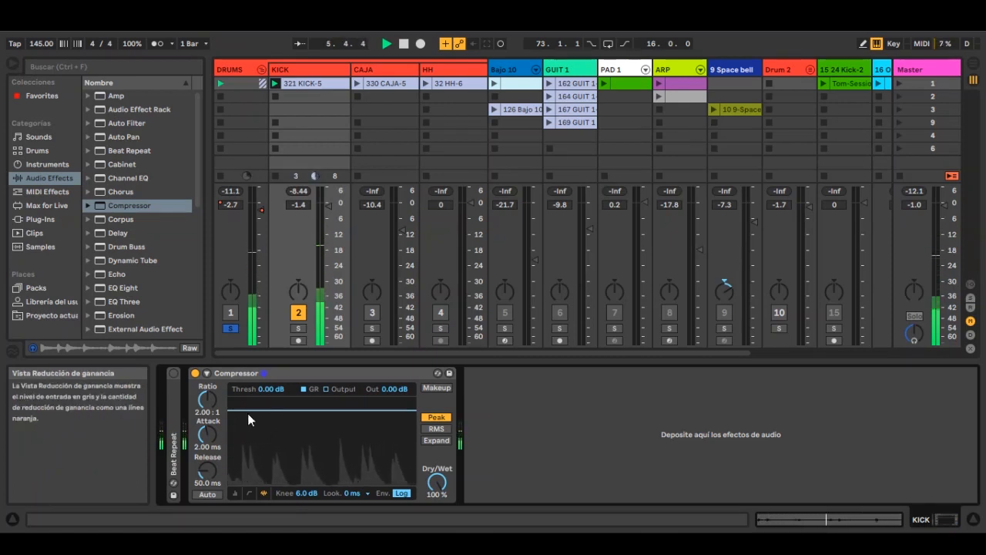
drag(249, 410, 249, 468)
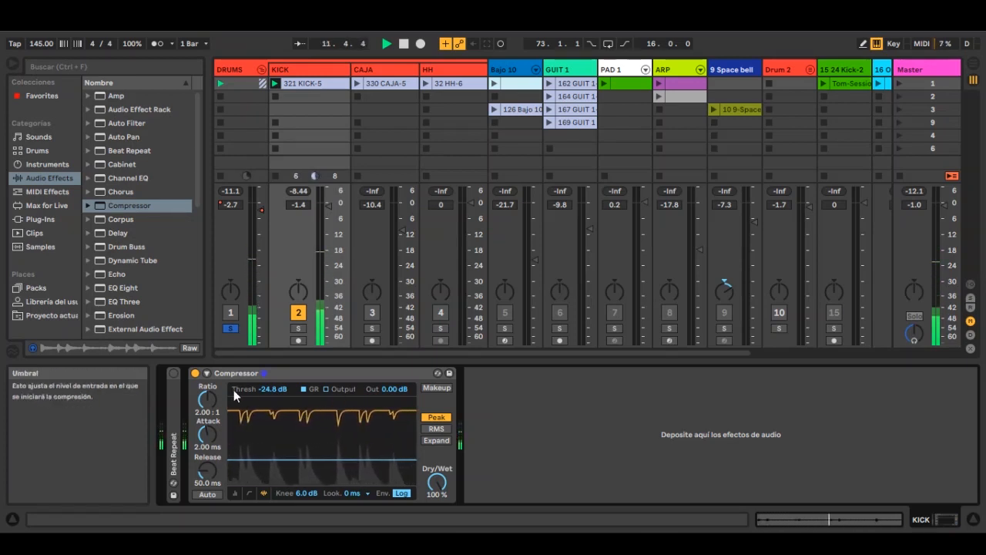
click(234, 491)
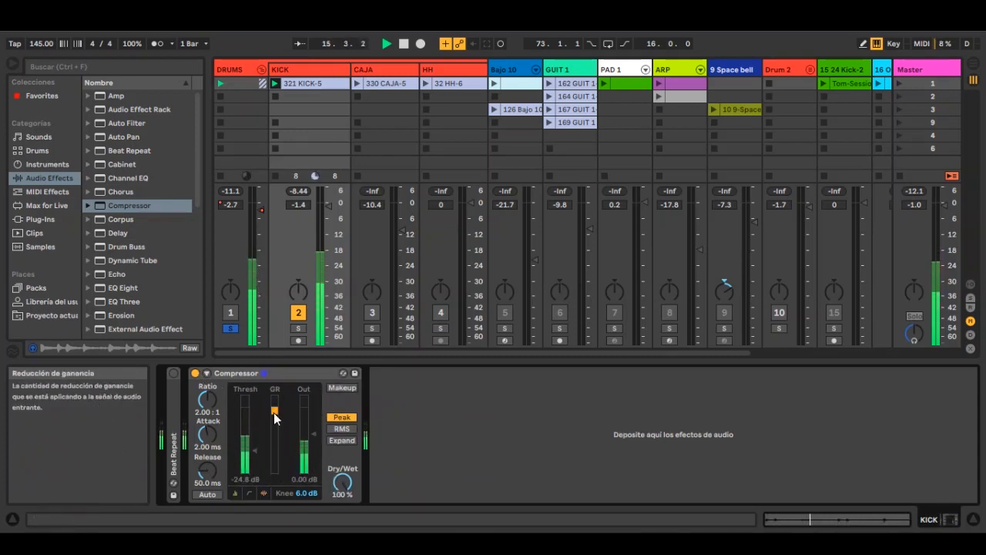
Bypass and reactivate the KICK Compressor to compare the unprocessed and compressed kick
click(196, 373)
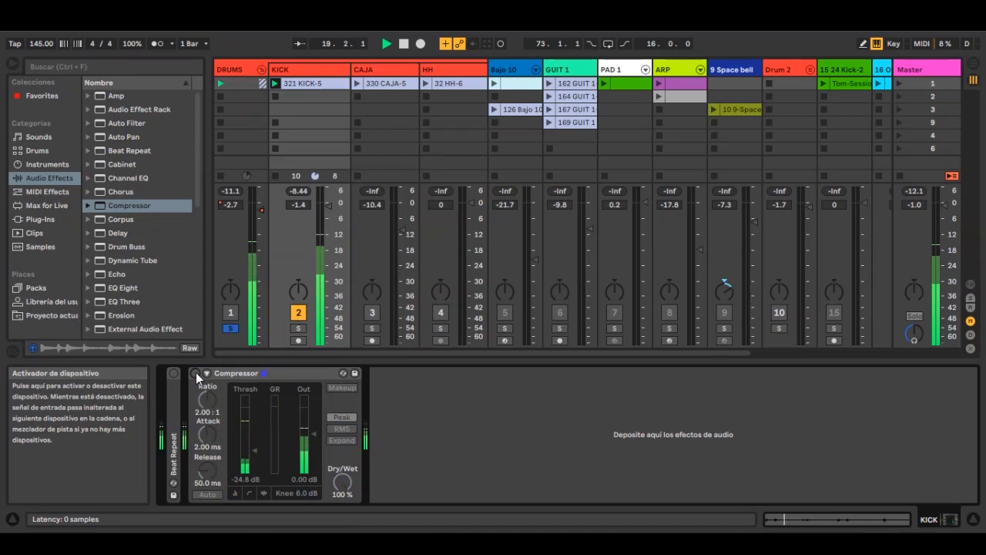
click(195, 373)
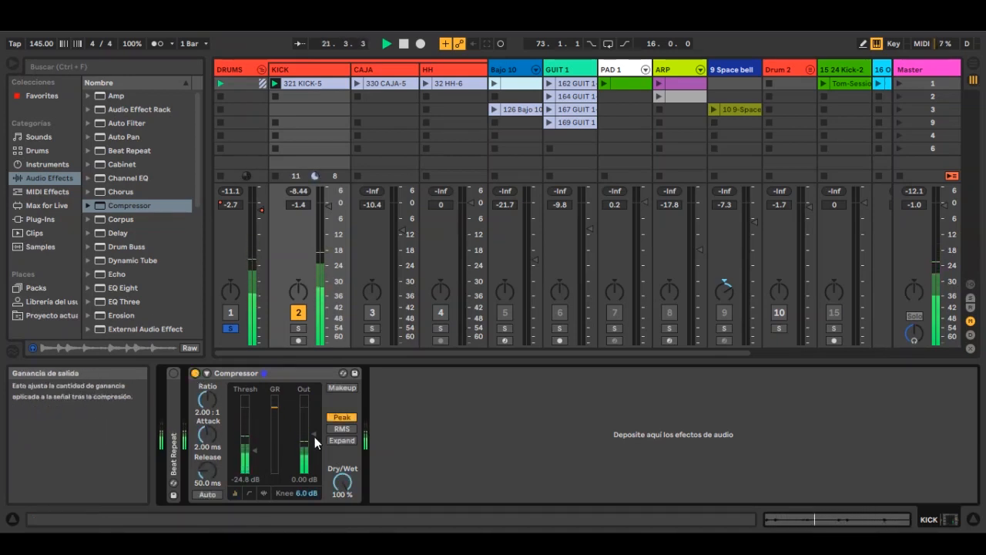
Raise the KICK Compressor's output gain to 4.29 dB, then bypass and reactivate it twice to compare levels
drag(314, 436, 314, 431)
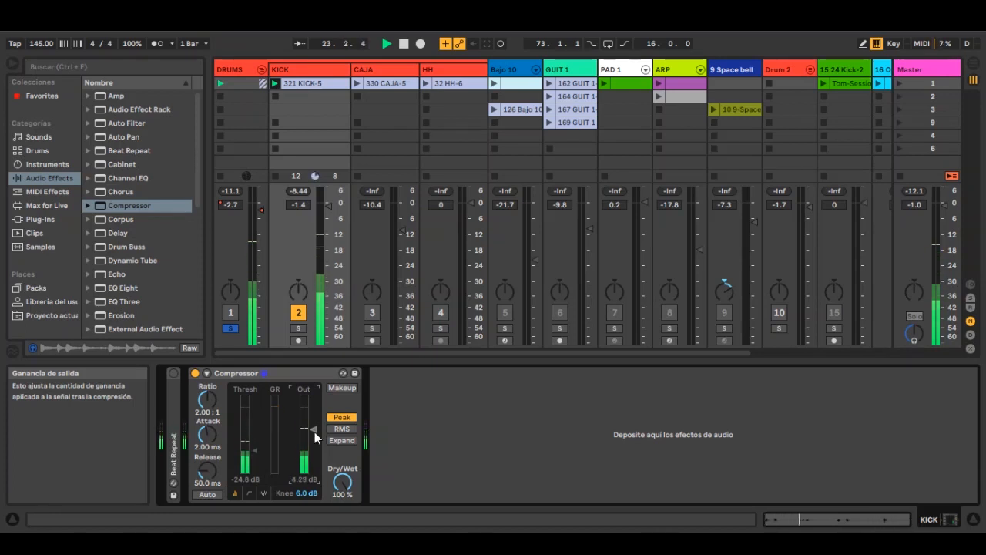
click(194, 373)
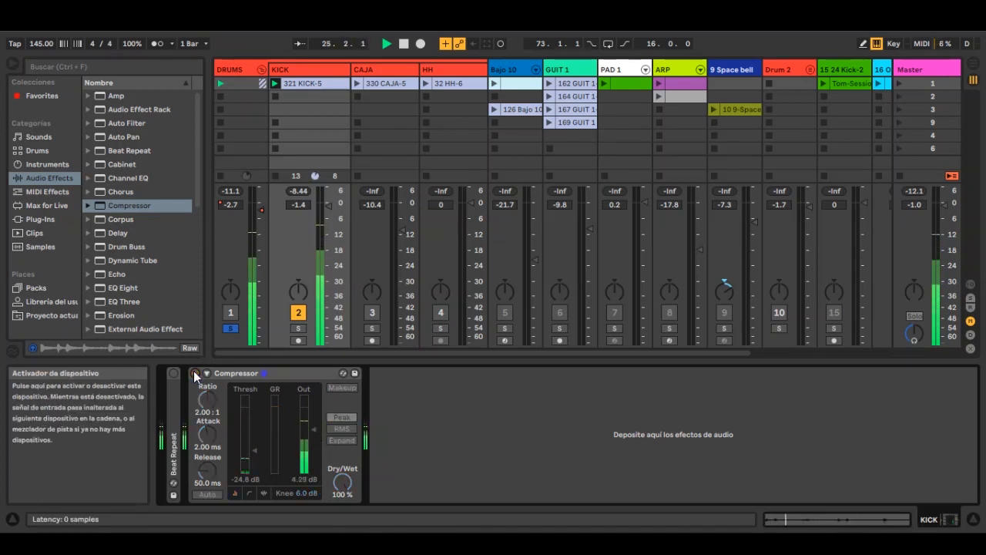
click(194, 373)
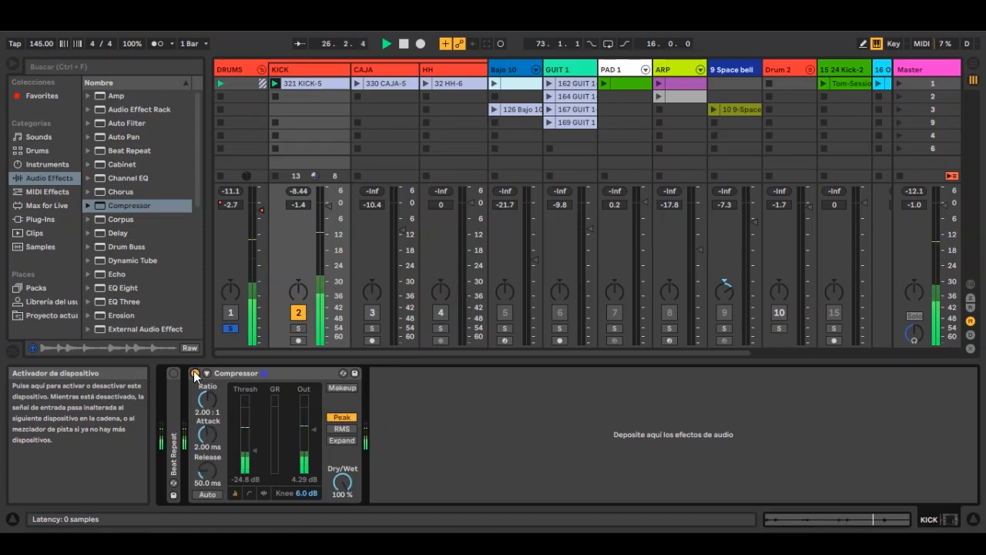
click(194, 373)
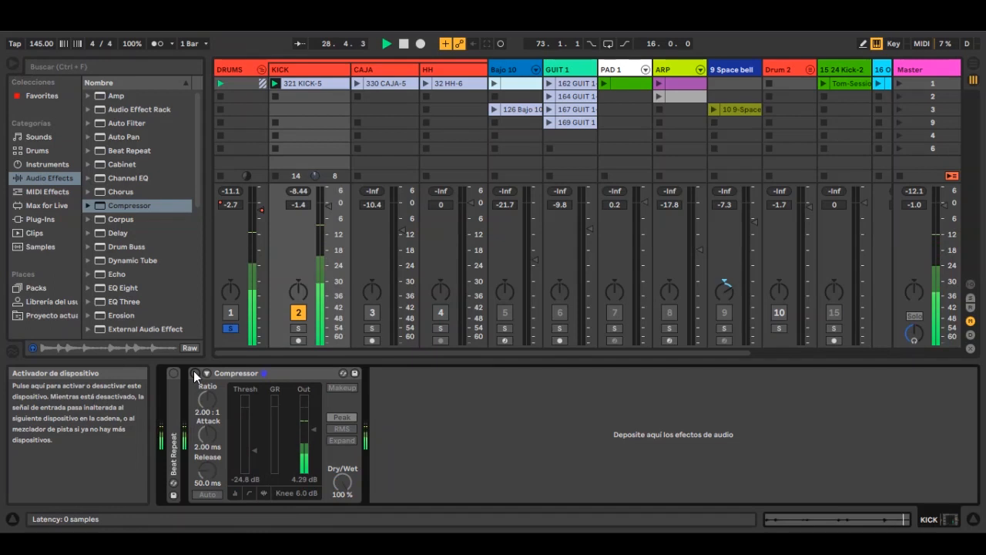
click(194, 373)
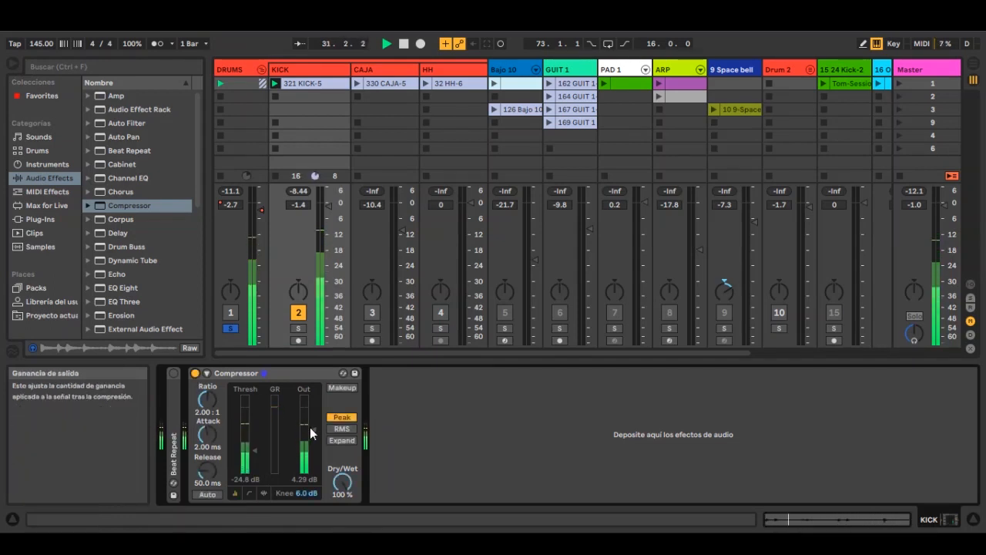
Set the KICK Compressor's output gain to 2.31 dB and compare the kick with the device bypassed and reactivated
drag(312, 428, 313, 431)
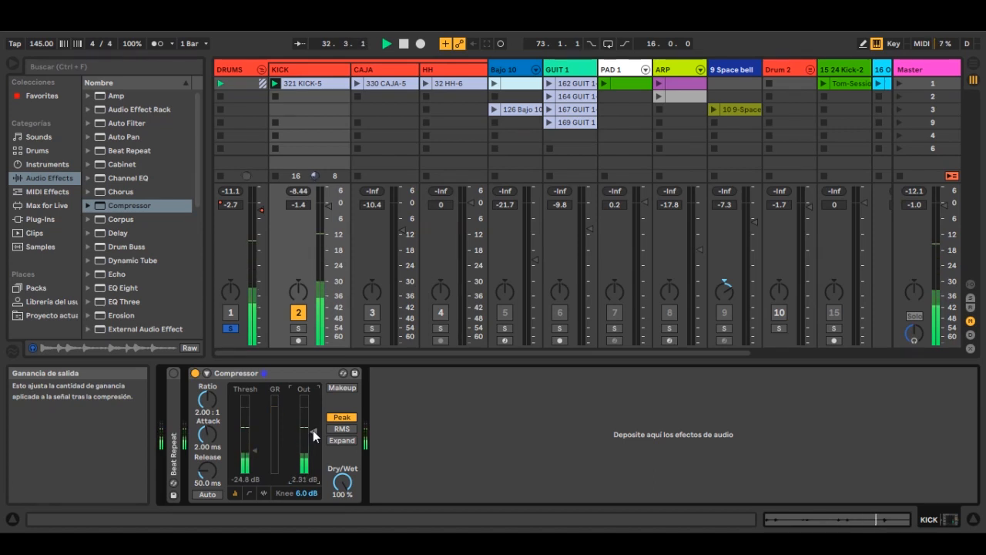
click(195, 374)
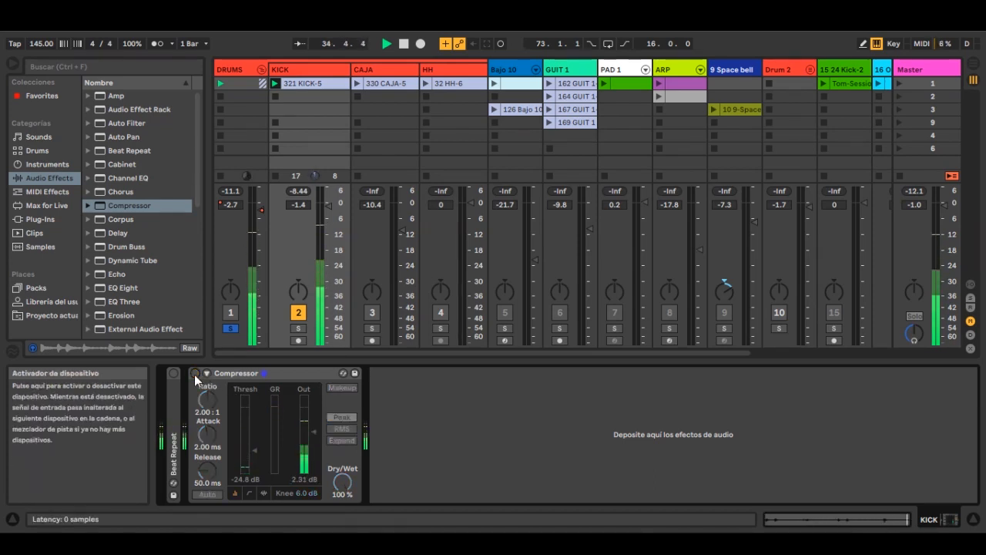
click(194, 375)
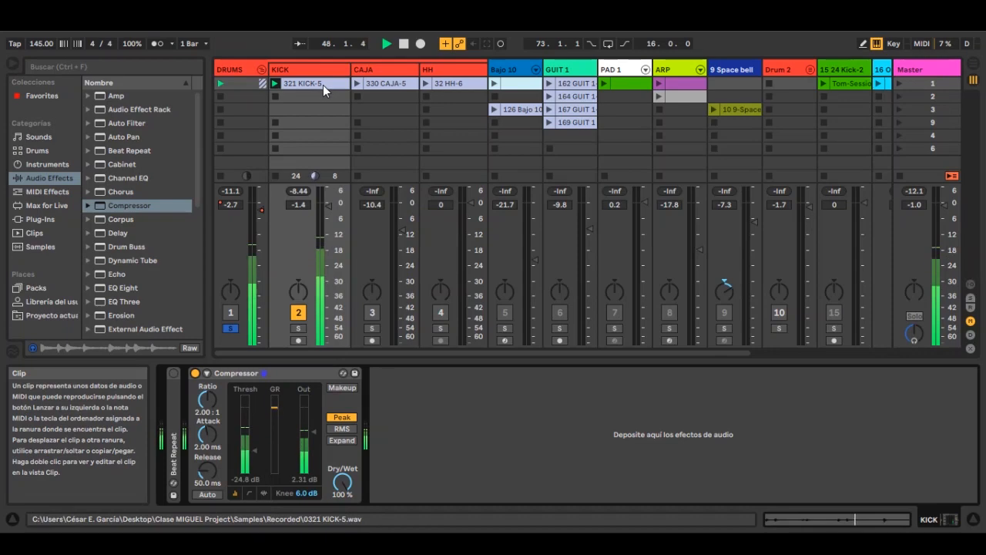
Examine the attack and decay of a single kick hit in the clip waveform and return to the KICK device chain
click(851, 521)
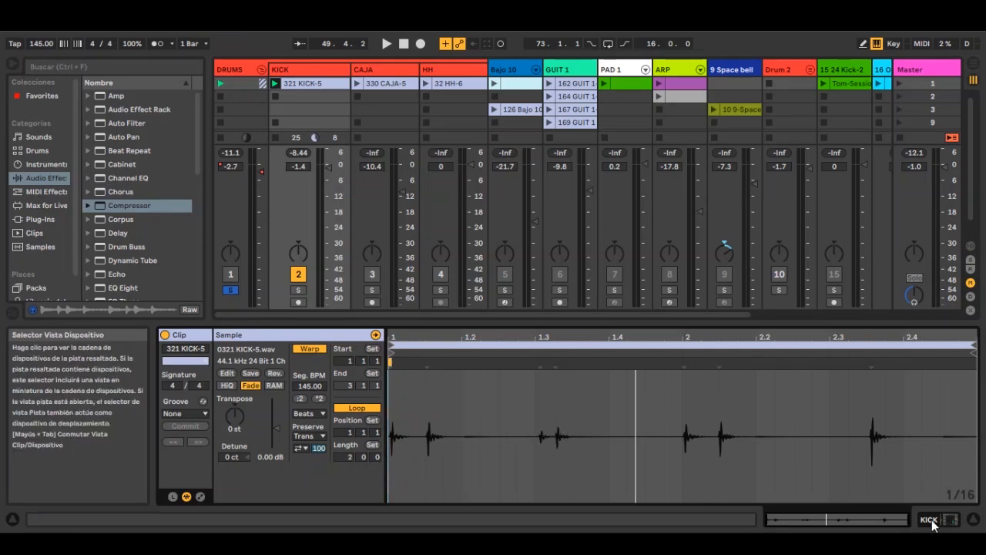
drag(430, 337, 567, 455)
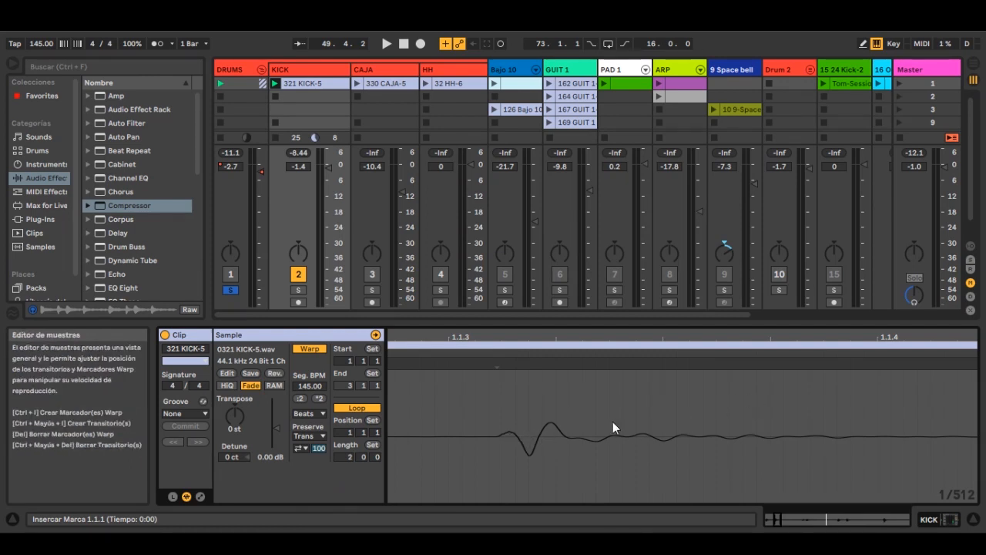
mouse_move(539, 341)
mouse_down()
mouse_move(491, 341)
mouse_move(493, 312)
mouse_up()
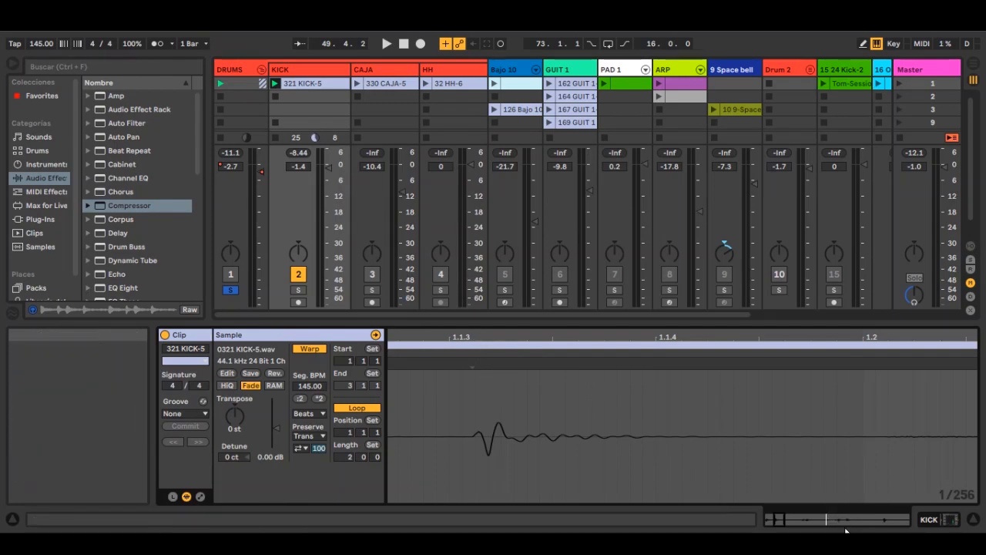
click(929, 520)
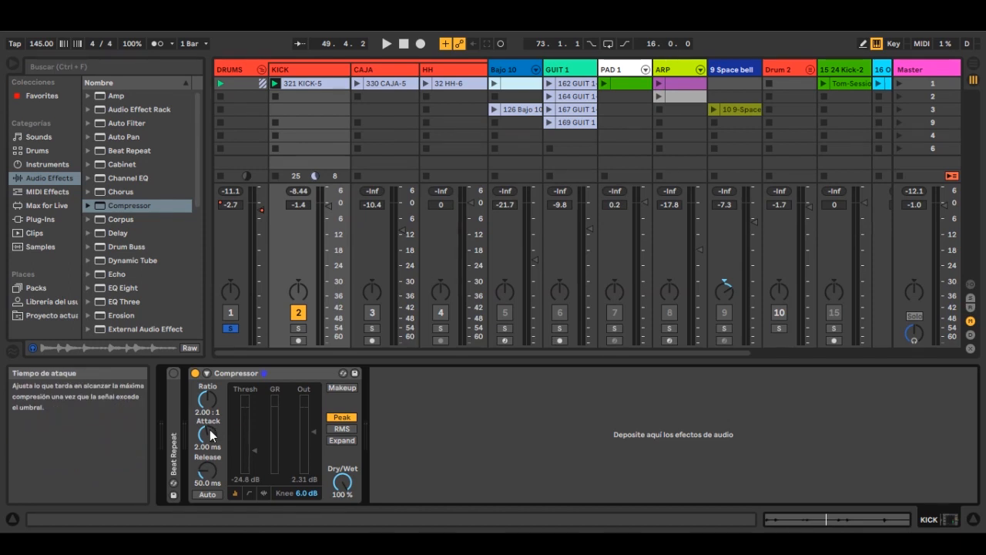
Play the kick and set the Compressor's attack to 1.52 ms, release to 63.2 ms and output gain to 2.97 dB
key(space)
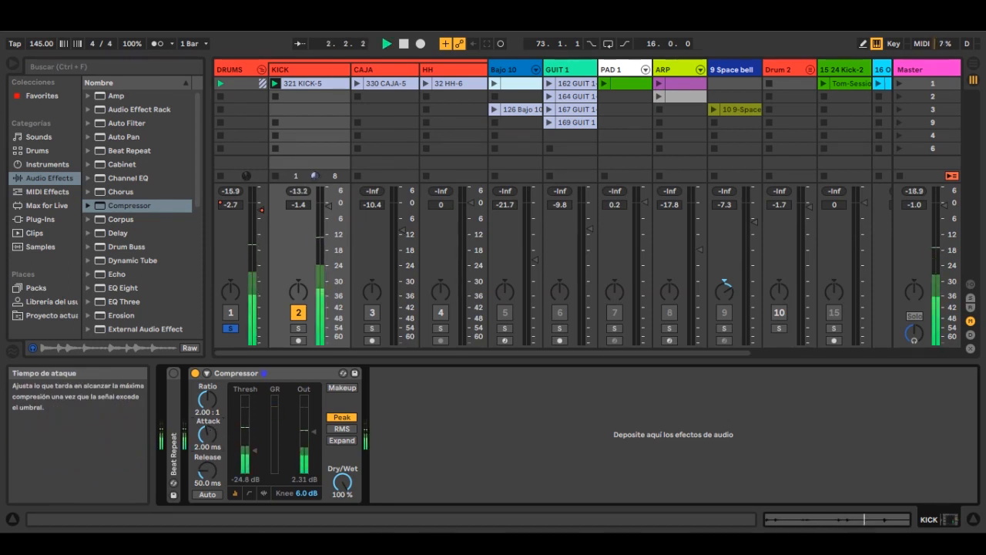
drag(212, 436, 212, 441)
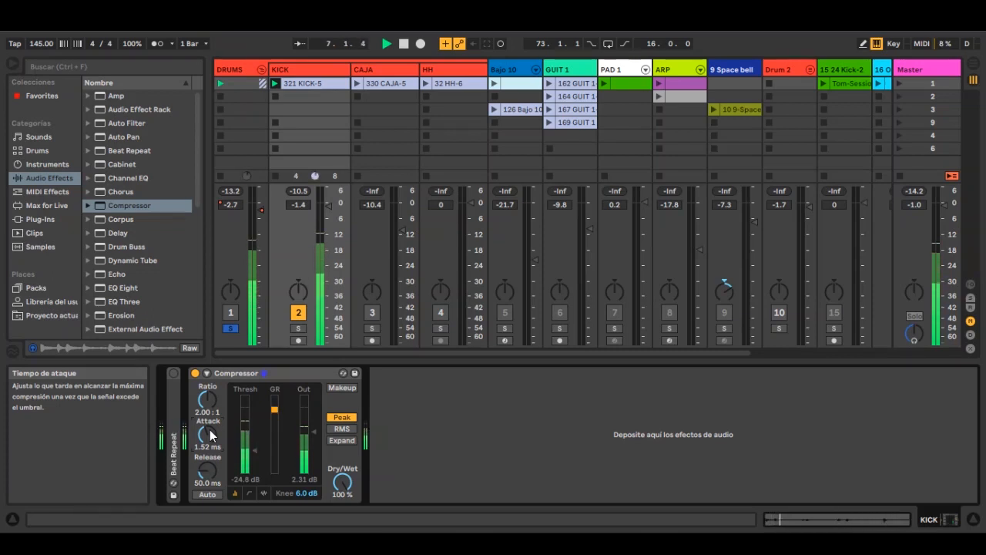
drag(207, 471, 207, 465)
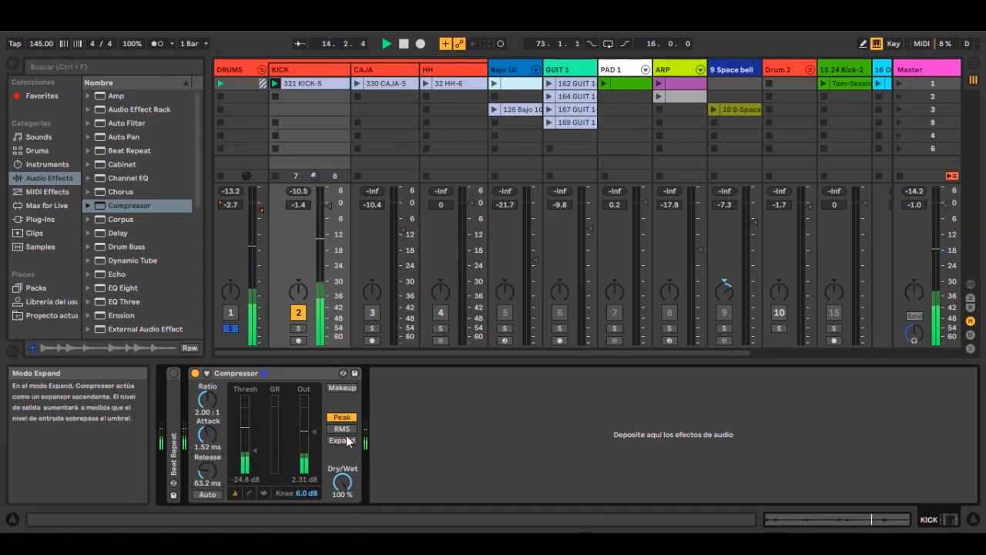
click(316, 430)
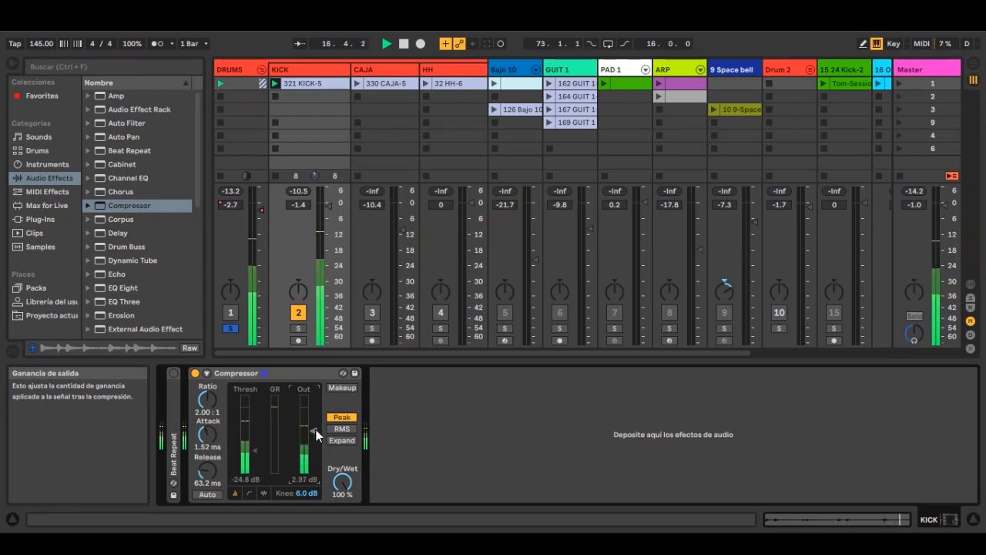
Set the KICK track volume to -0.6 dB and bypass its Compressor to hear the unprocessed kick
drag(328, 204, 327, 198)
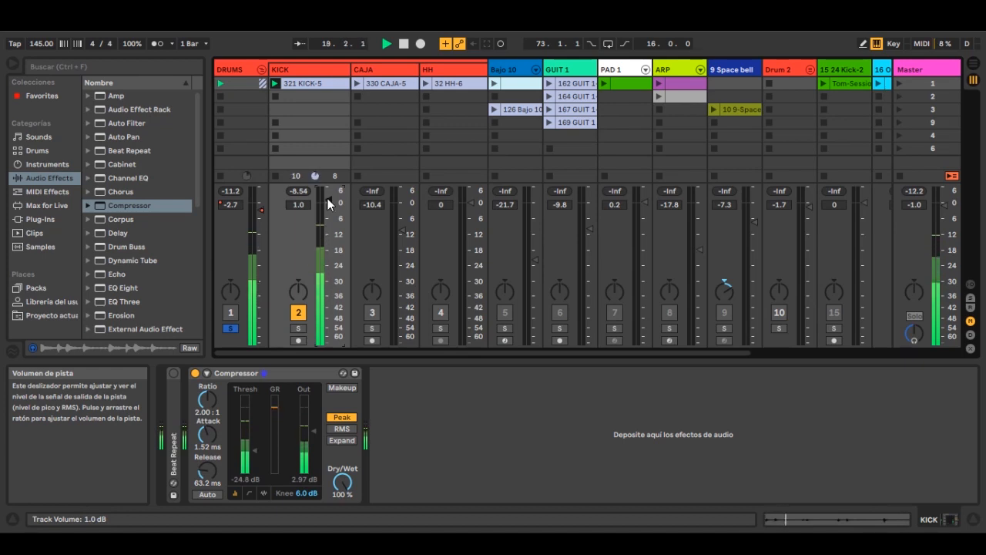
key(Delete)
drag(327, 201, 328, 203)
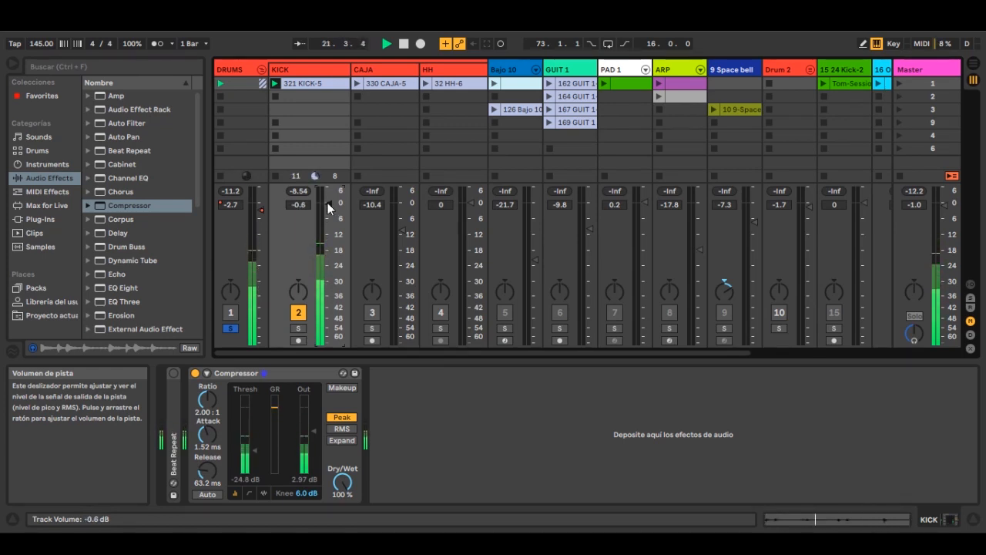
click(195, 373)
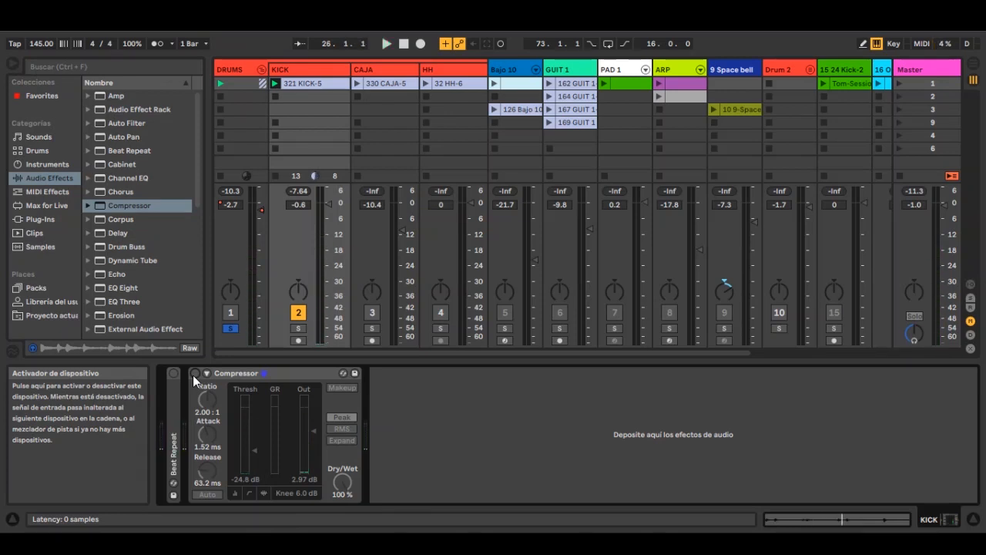
Examine the whole two-bar waveform of the 321 KICK-5 clip and return to the KICK device chain
double_click(311, 82)
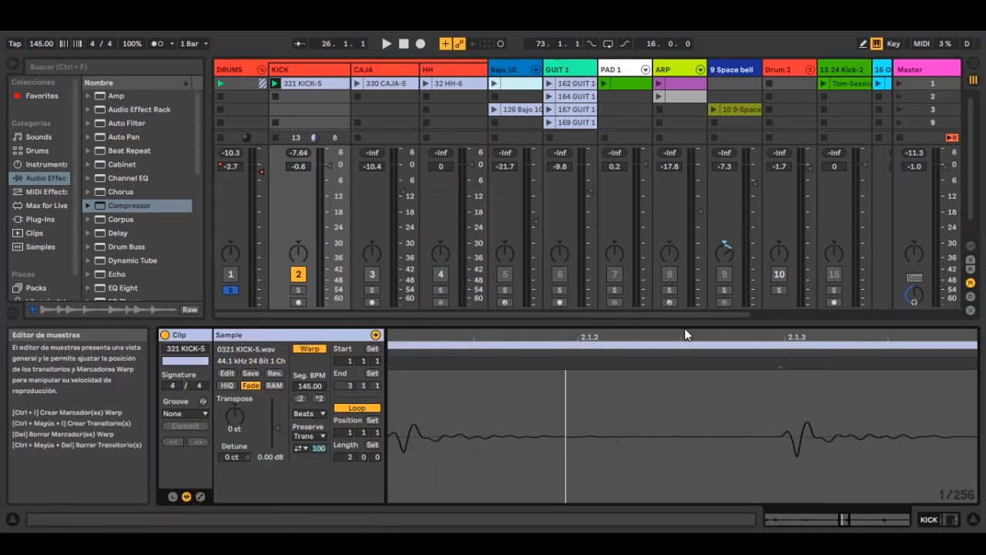
drag(686, 338, 685, 262)
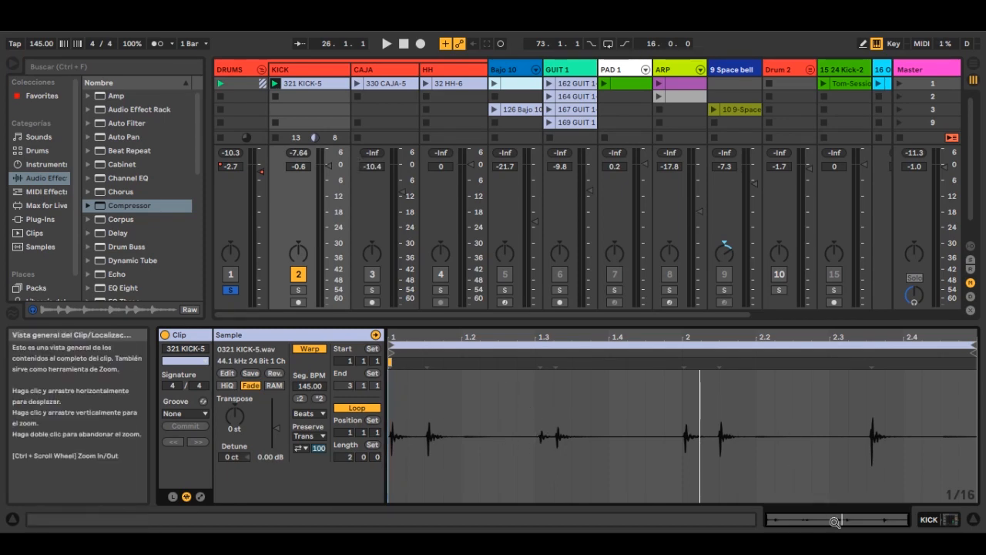
click(928, 520)
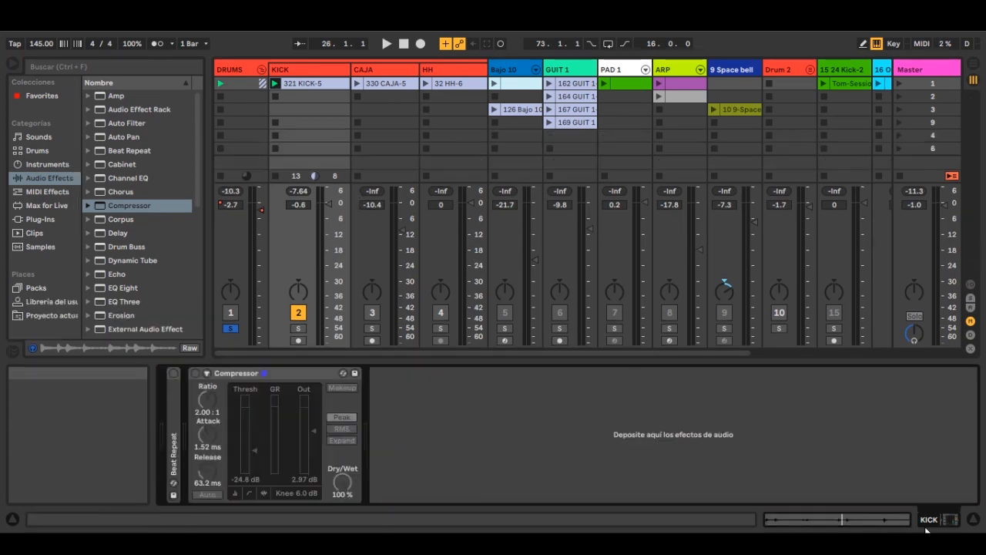
Play the kick, reactivate the Compressor and set its attack to 0.73 ms and threshold to -26.3 dB
key(space)
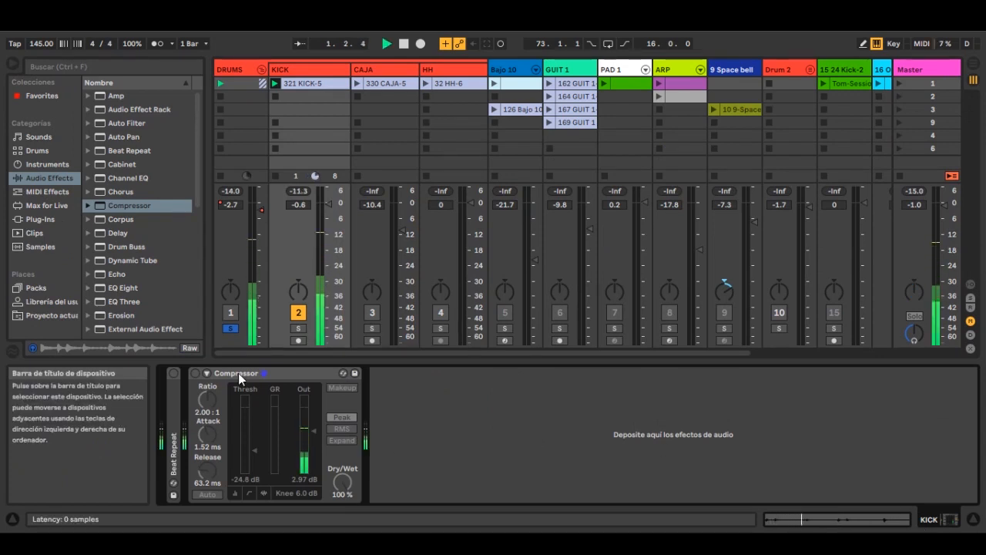
click(195, 373)
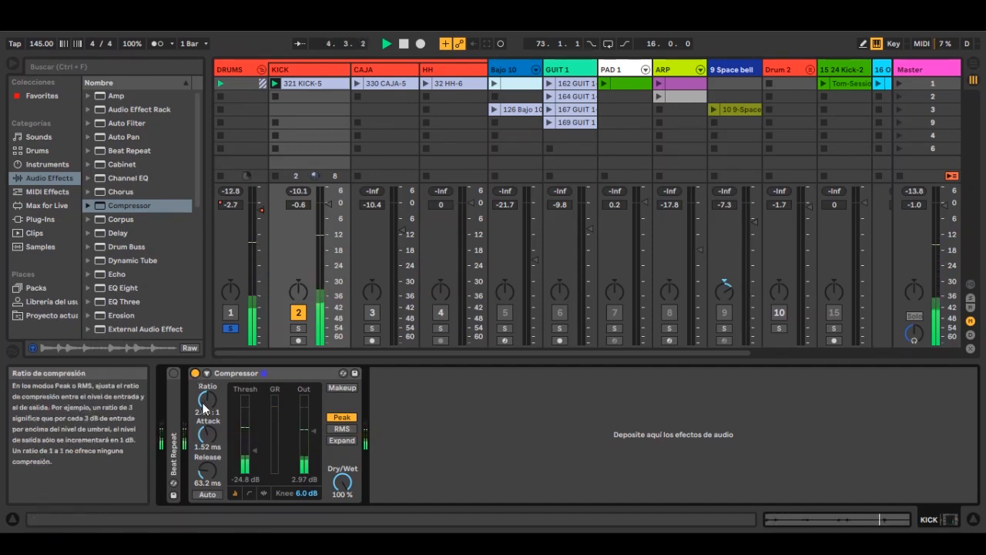
mouse_move(206, 431)
mouse_down()
mouse_move(206, 441)
mouse_move(257, 462)
mouse_up()
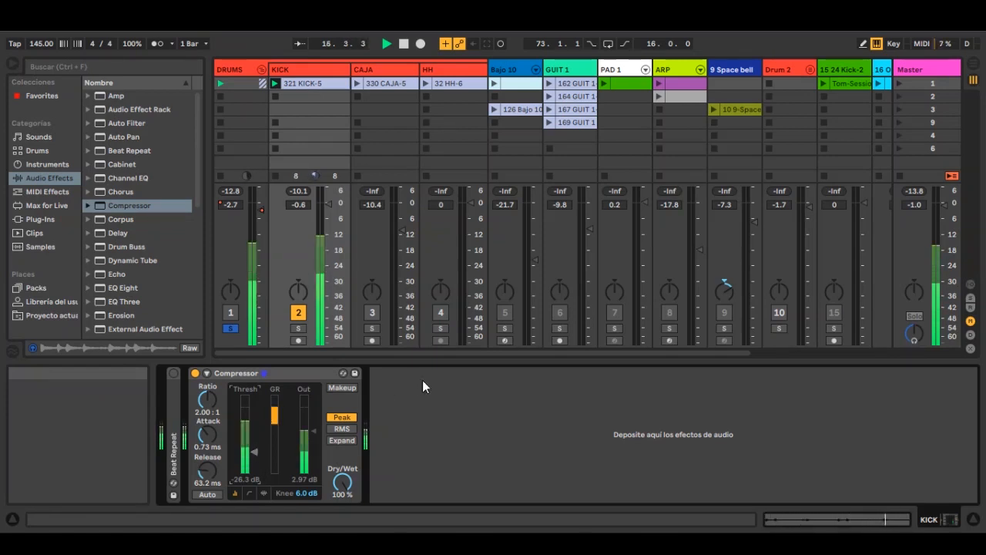
Set the Compressor's release to 98.7 ms and bypass and reactivate the device to compare the kick
drag(206, 472, 206, 441)
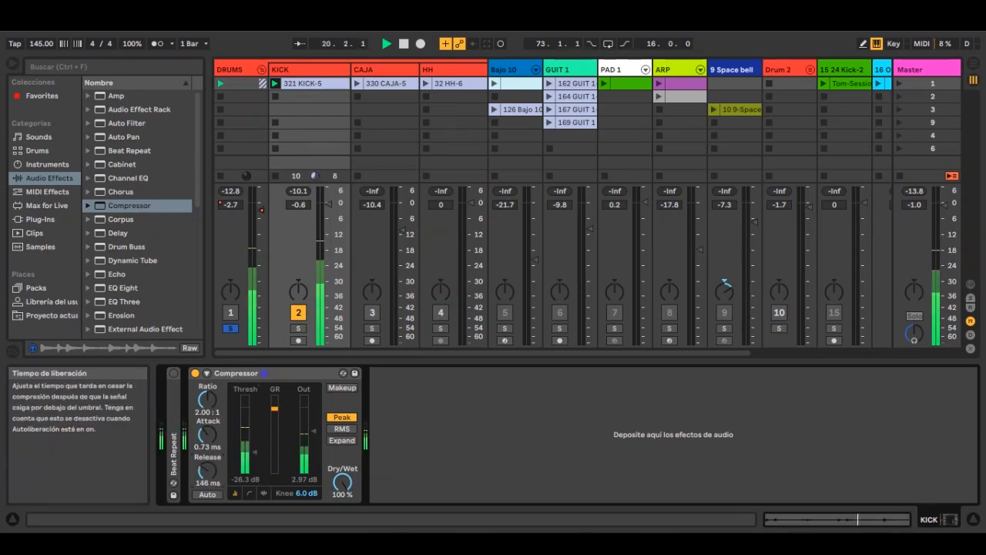
mouse_move(207, 471)
mouse_down()
mouse_move(206, 485)
mouse_move(208, 471)
mouse_up()
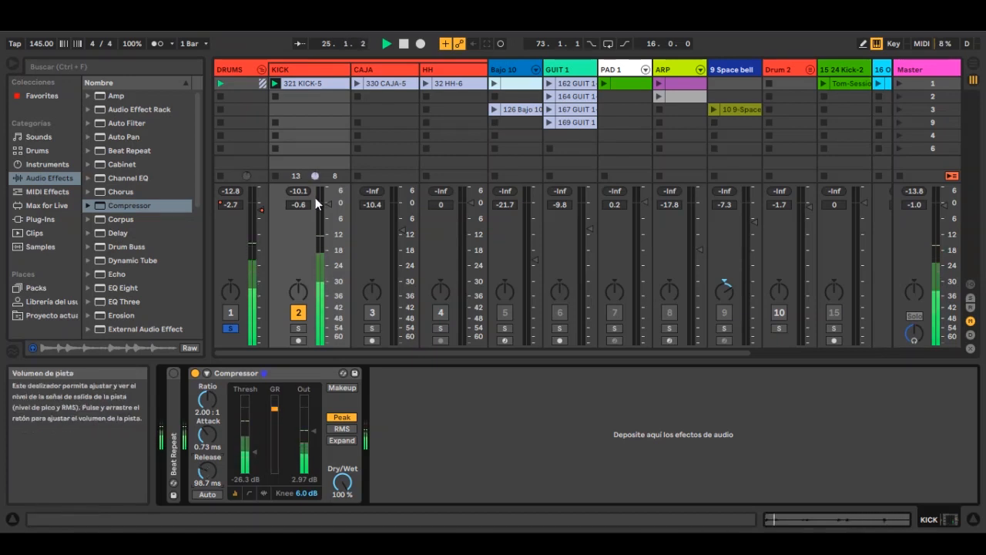
click(194, 373)
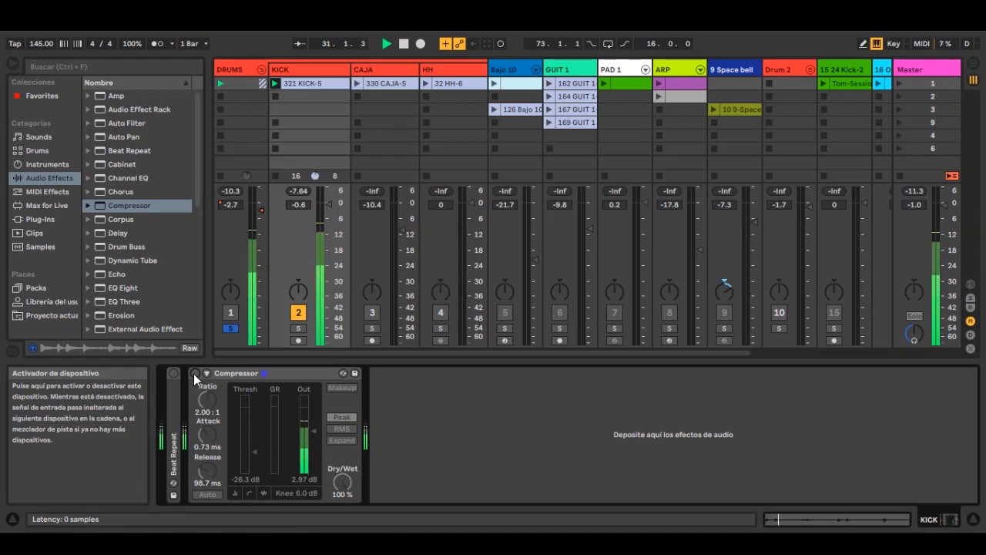
click(195, 373)
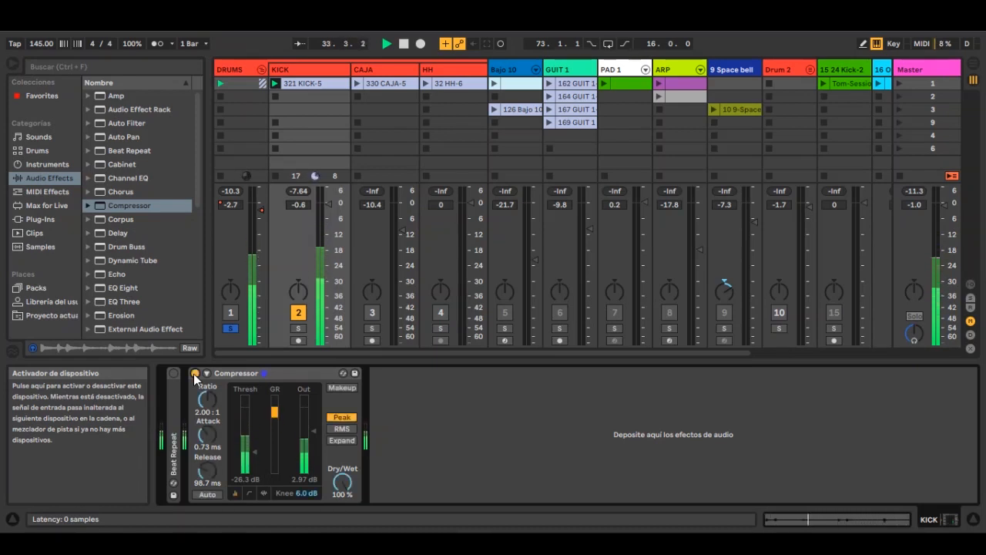
Stop playback, insert a new audio track directly after KICK and select its first clip slot
click(322, 71)
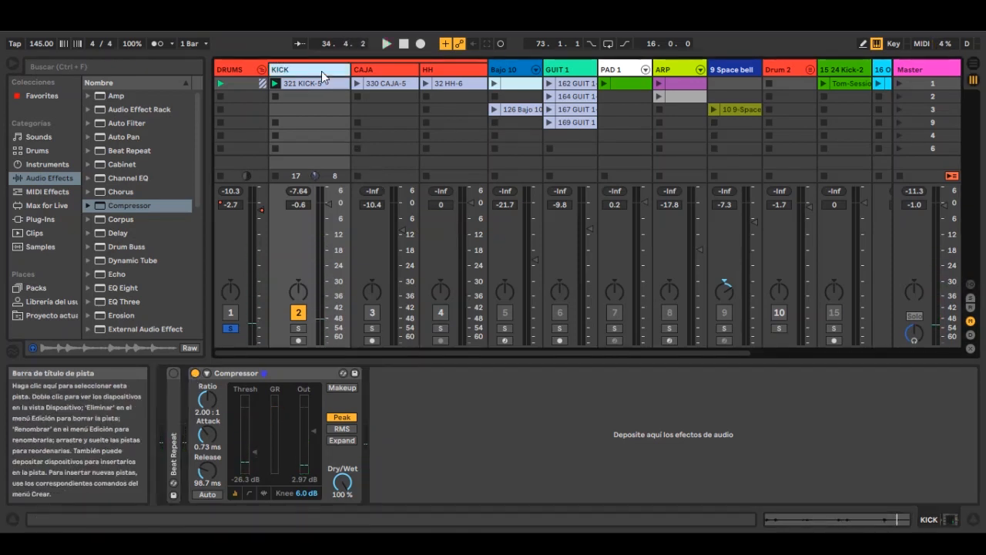
key(ctrl+t)
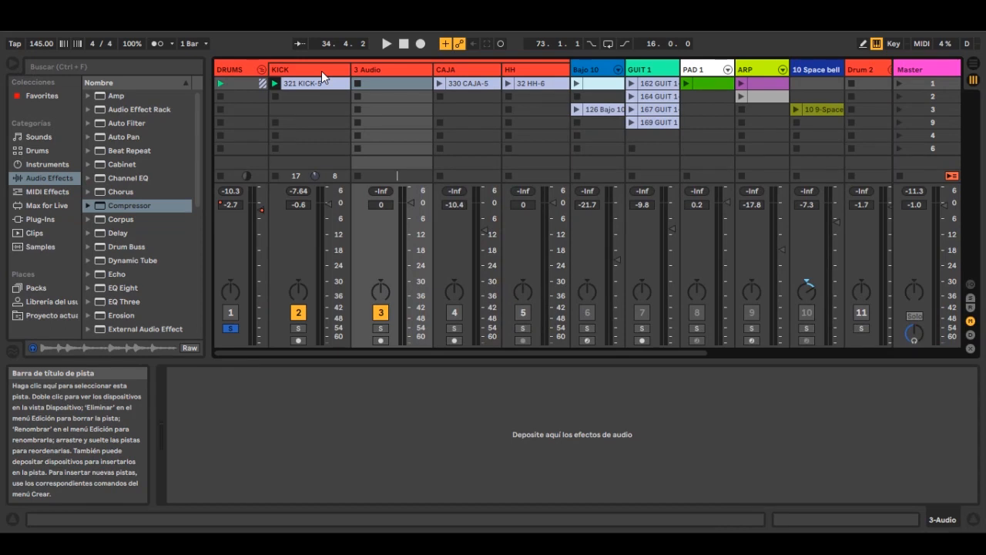
click(379, 84)
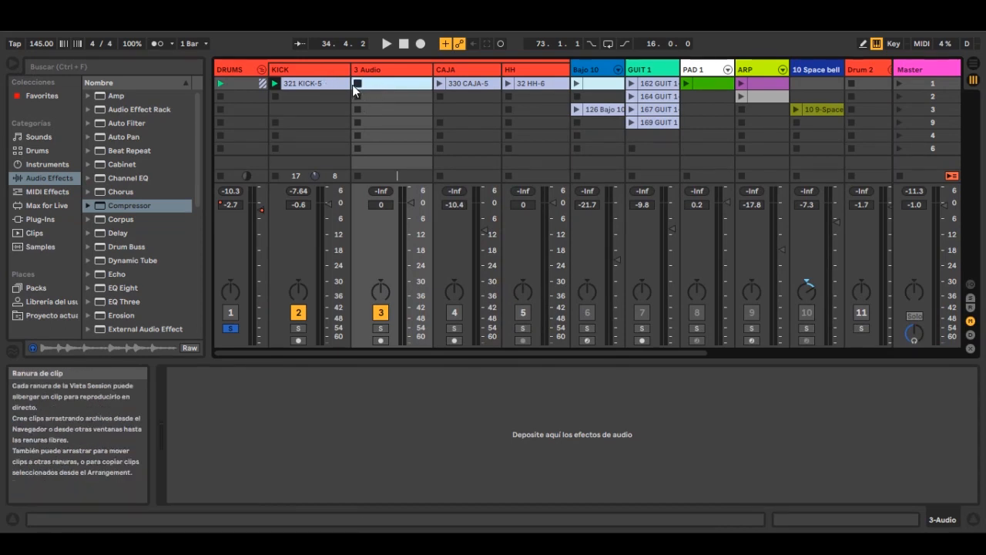
Select the 321 KICK-5 clip and show the input and output routing section for all tracks
click(316, 84)
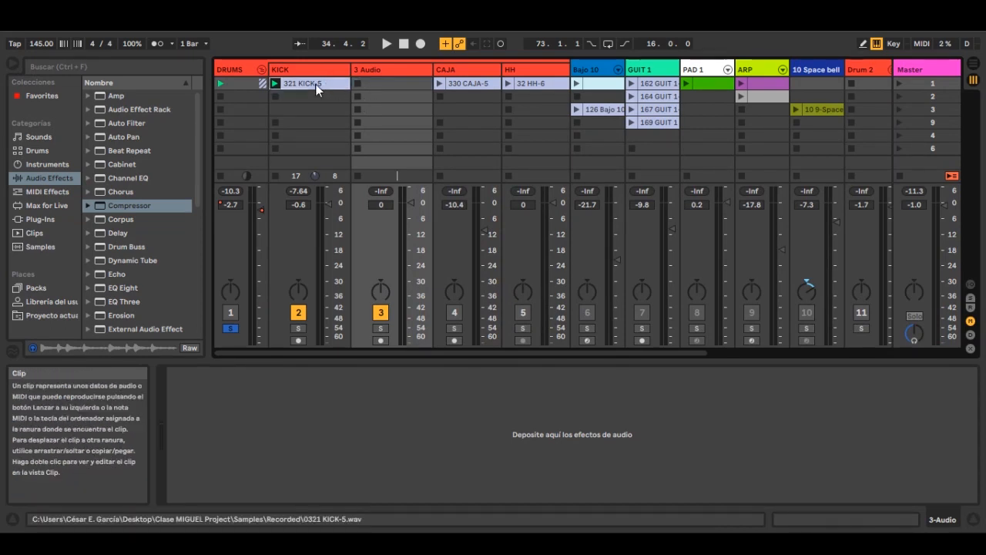
click(971, 291)
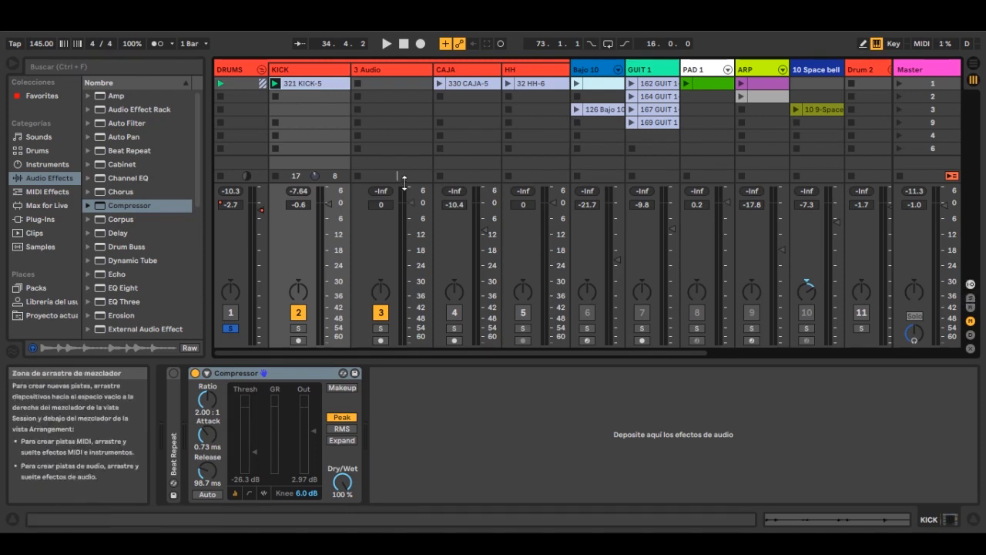
drag(405, 182, 404, 164)
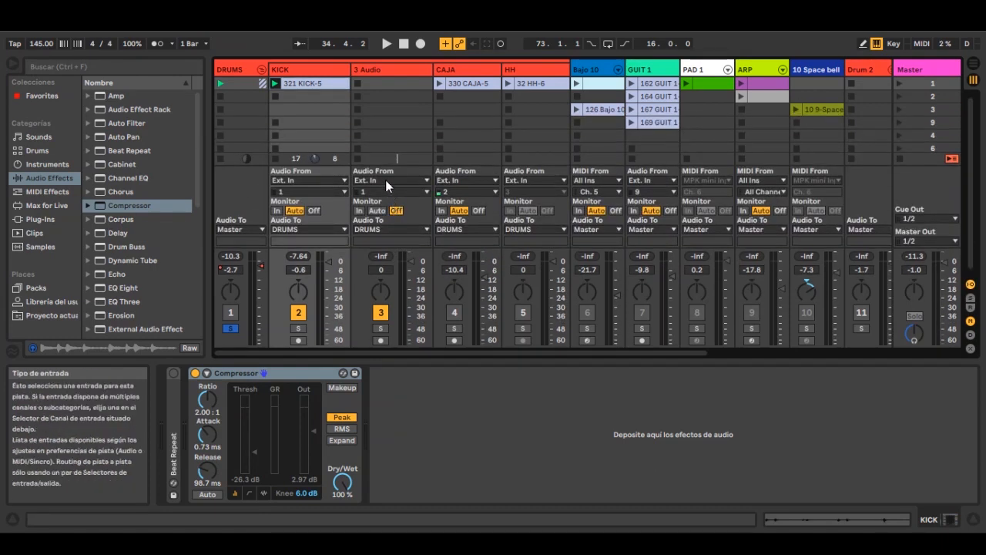
Set the 3 Audio track's input to KICK Post FX, arm it with monitoring on Auto, and hide the routing section
click(386, 180)
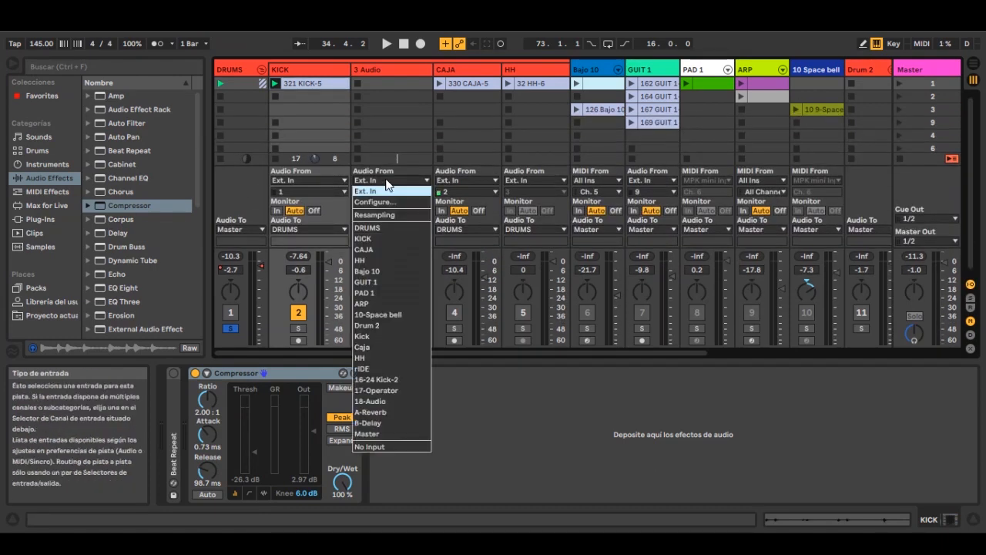
click(362, 239)
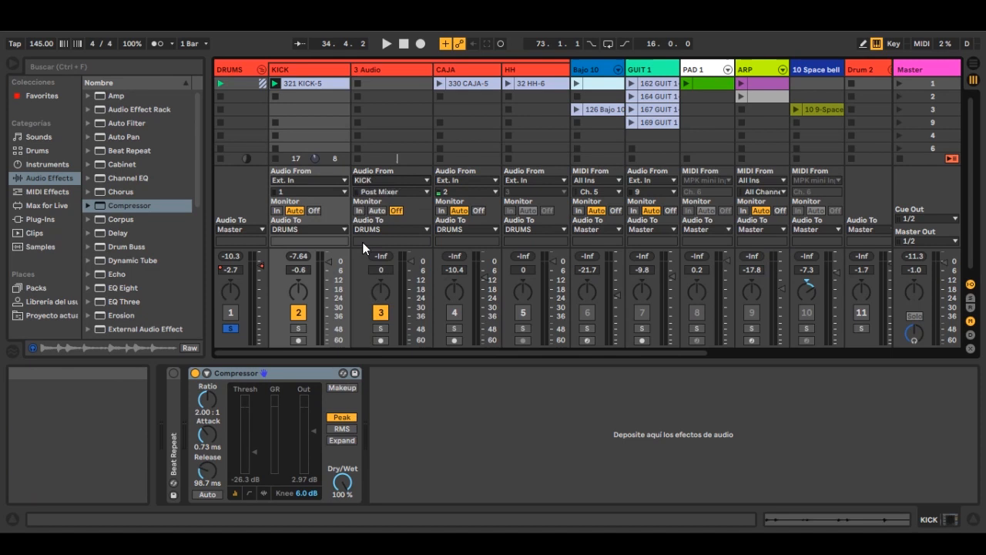
click(379, 340)
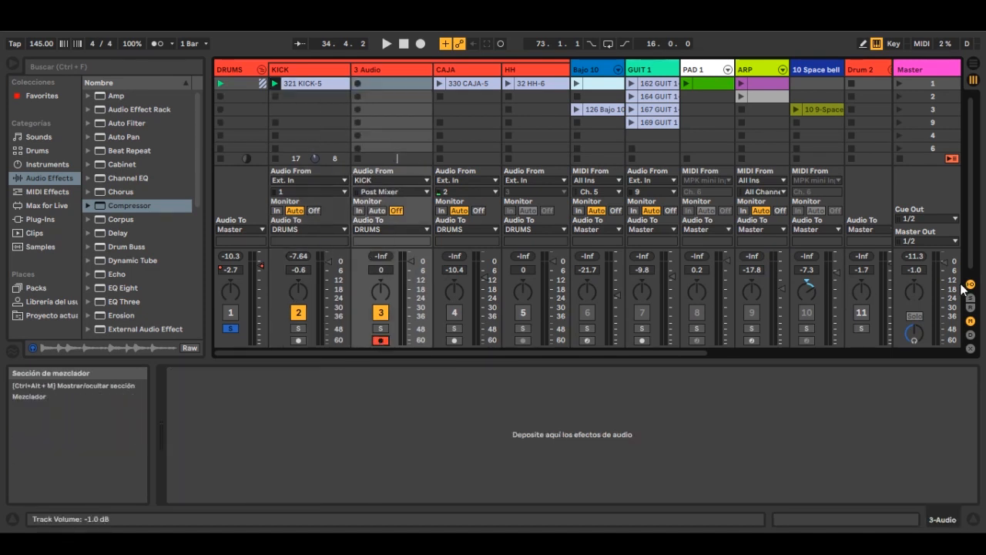
click(408, 189)
click(373, 214)
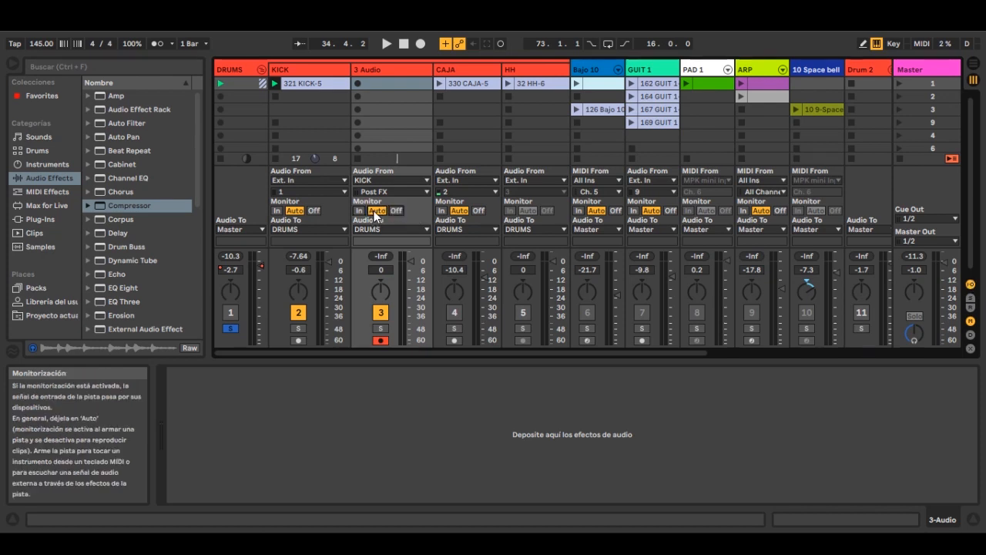
click(969, 286)
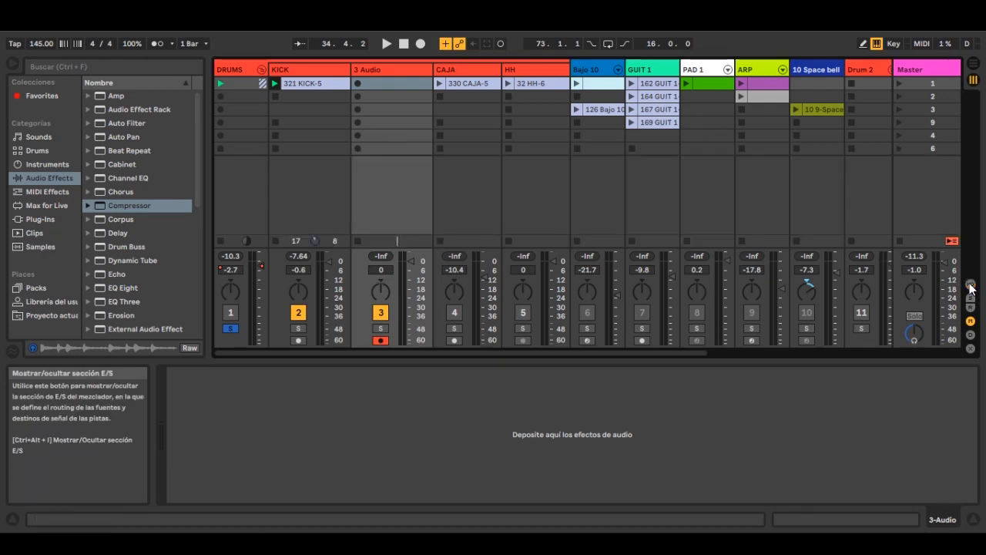
Start playback, record the kick into the first clip slot of the 3 Audio track, and stop
key(space)
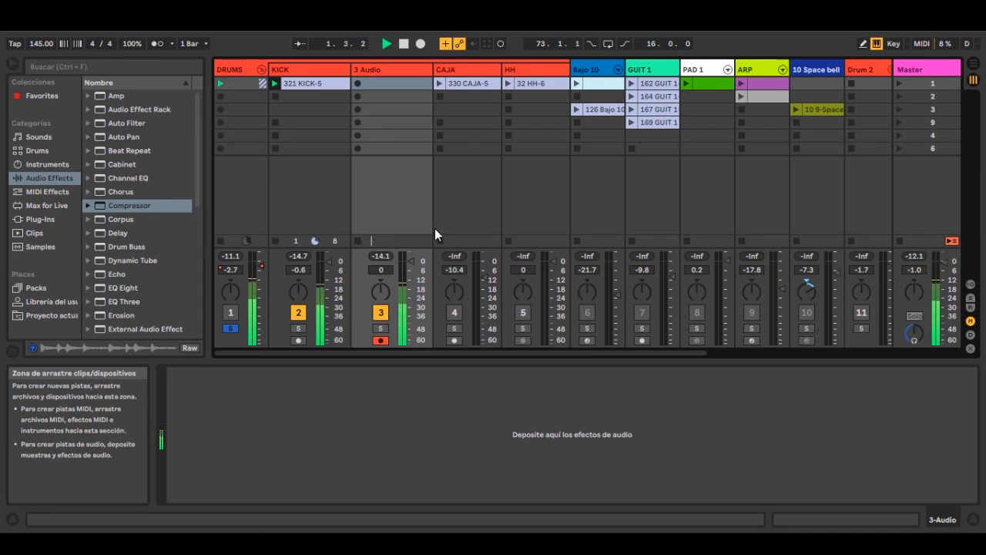
click(358, 84)
click(357, 241)
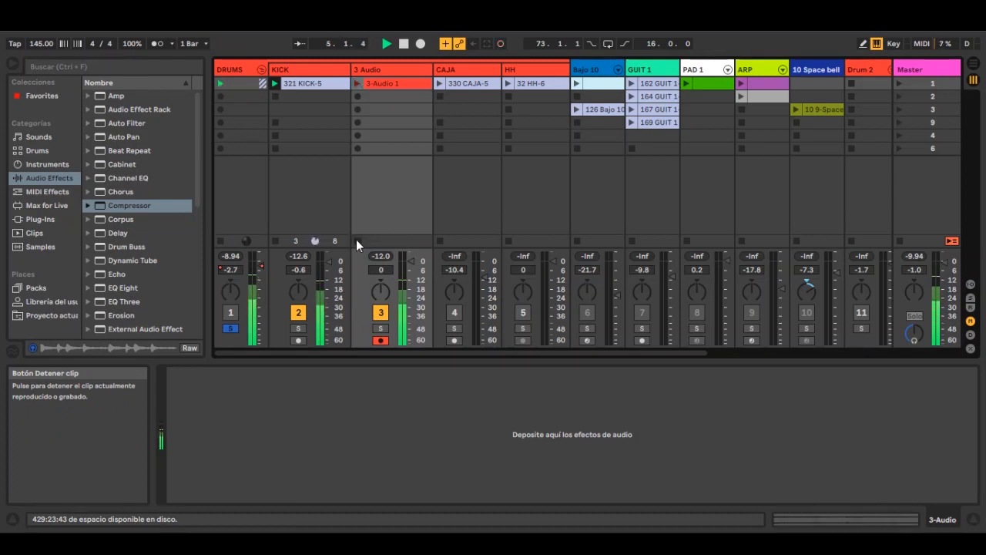
key(space)
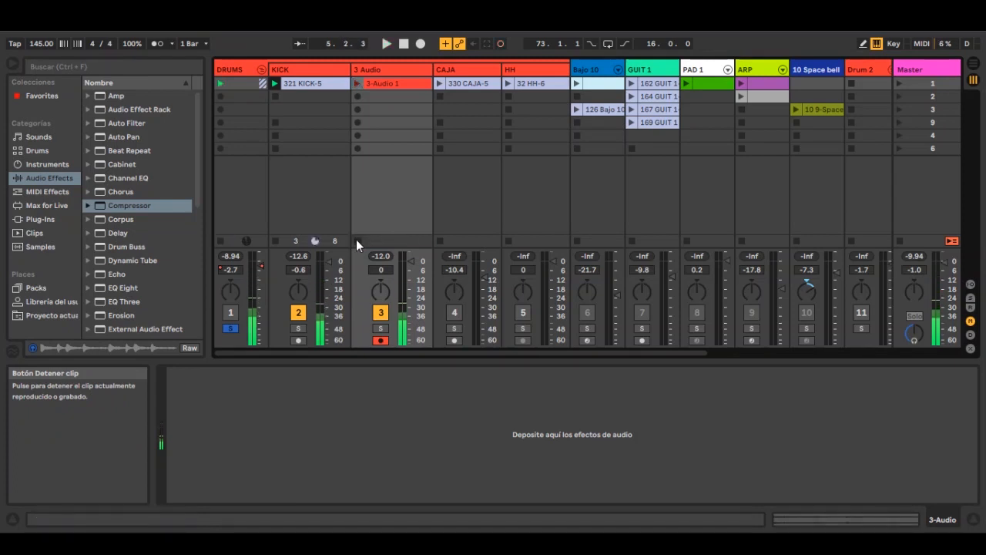
Raise the clip gain of 3-Audio 1 to 14.1 dB and of 321 KICK-5 to 8.50 dB
double_click(384, 82)
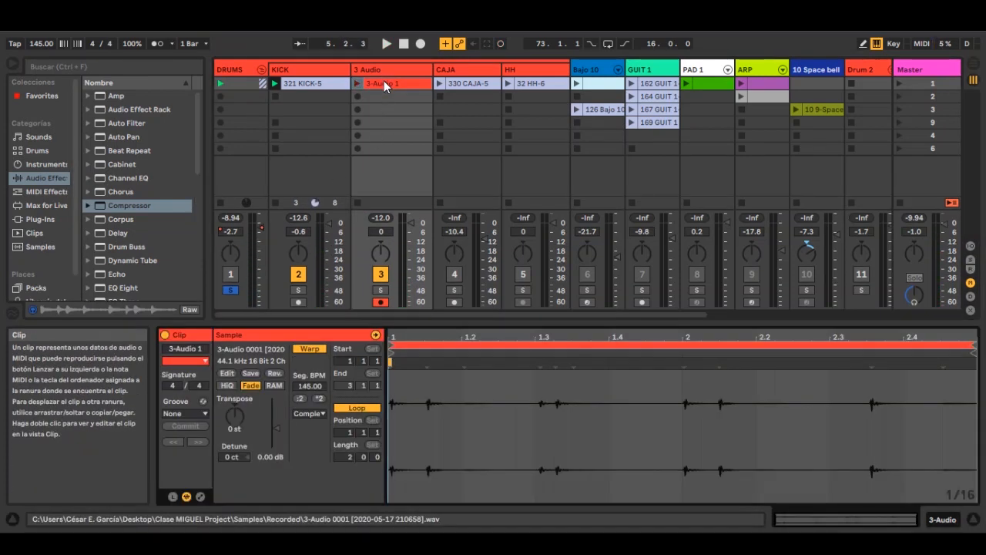
drag(275, 425, 275, 416)
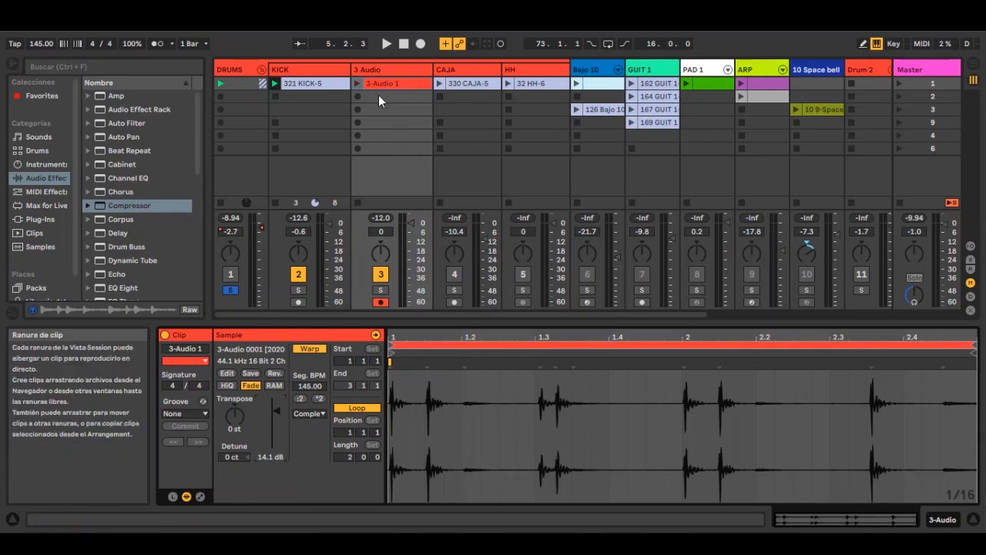
click(316, 82)
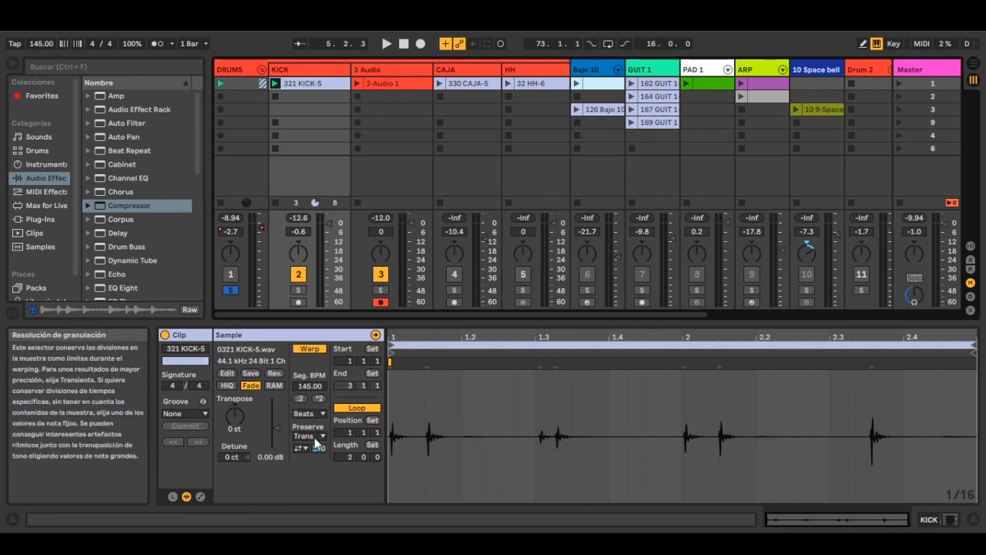
drag(284, 428, 284, 393)
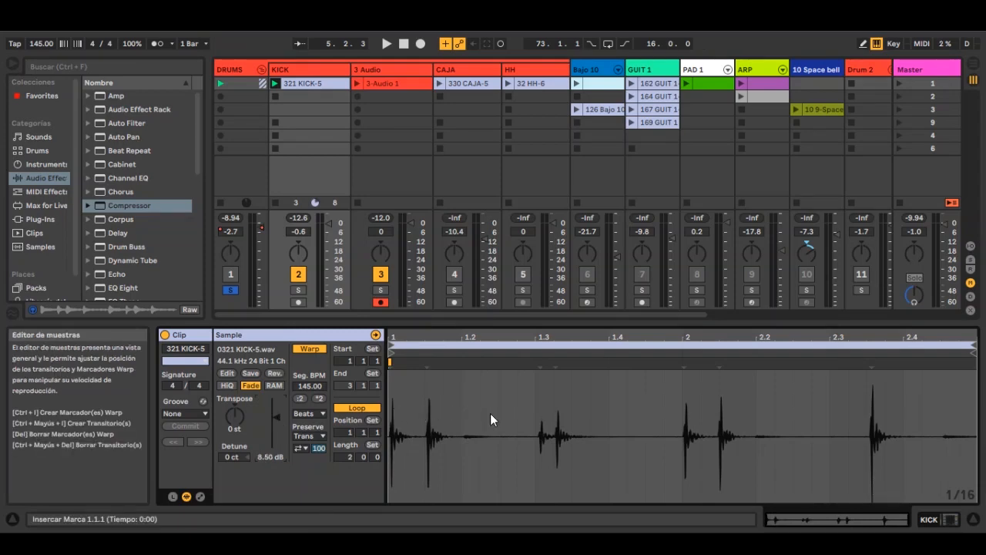
Compare the enlarged waveforms of 3-Audio 1 and 321 KICK-5, and reset the 321 KICK-5 clip gain to 0 dB
click(375, 86)
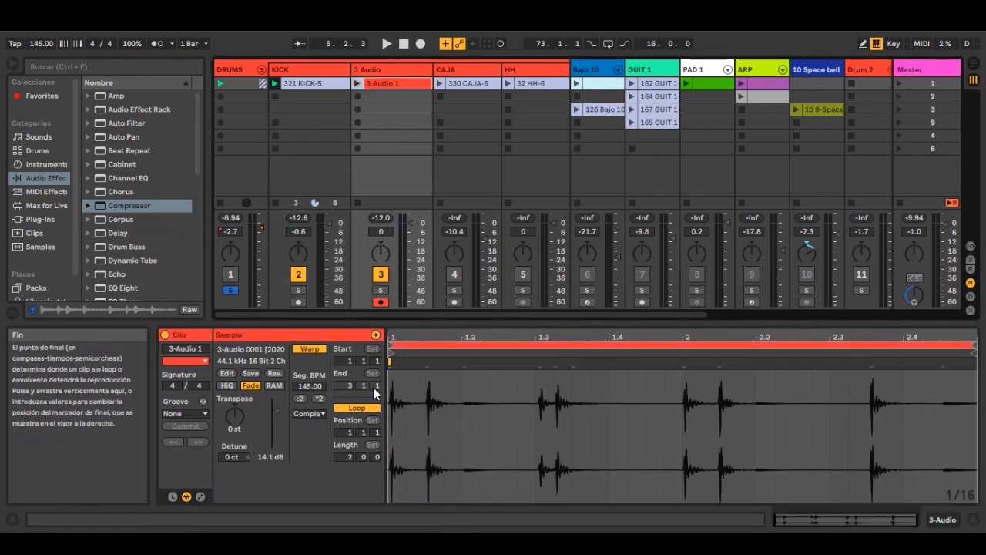
drag(447, 321, 446, 210)
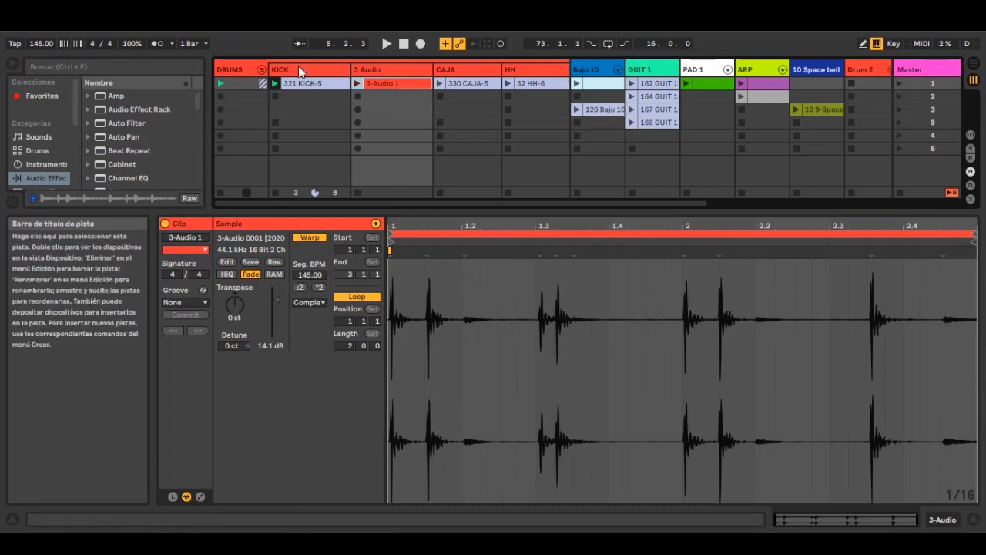
click(306, 86)
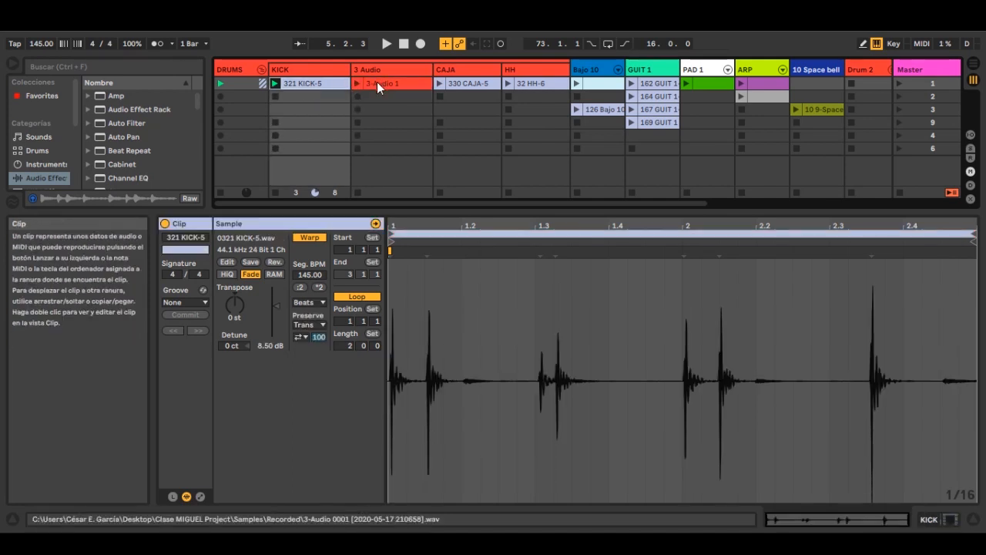
click(377, 85)
click(331, 85)
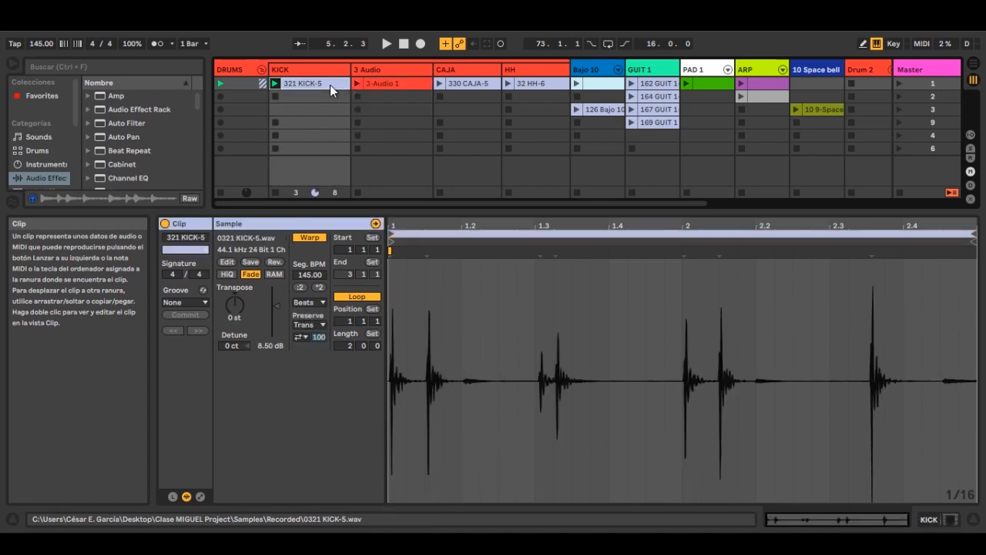
double_click(271, 345)
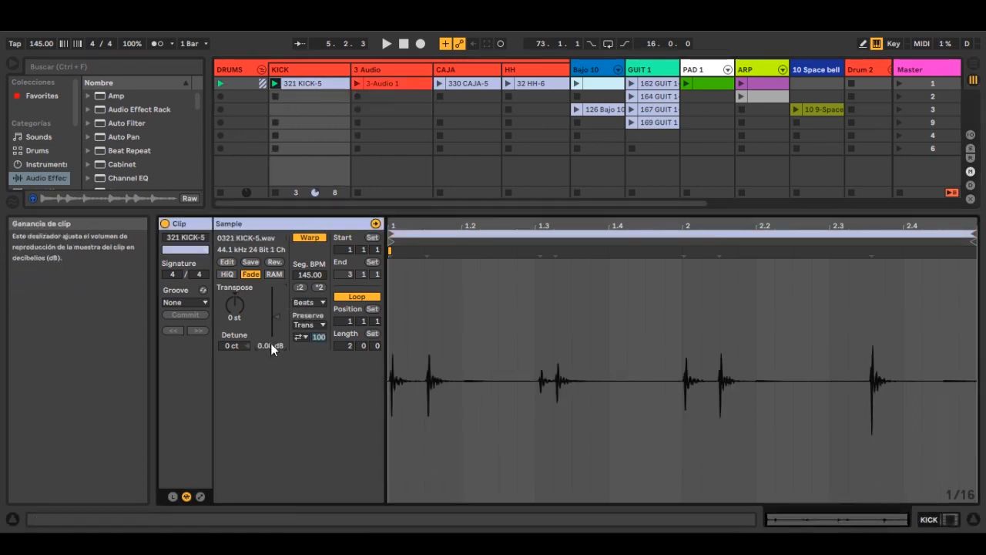
Show the KICK track's Compressor, start playback and mute the 3 Audio track
click(287, 71)
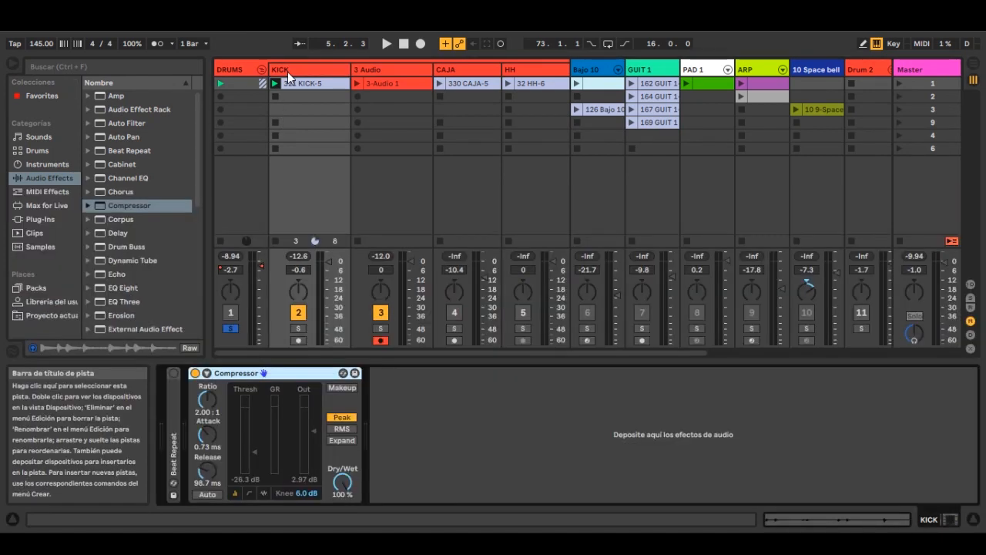
key(space)
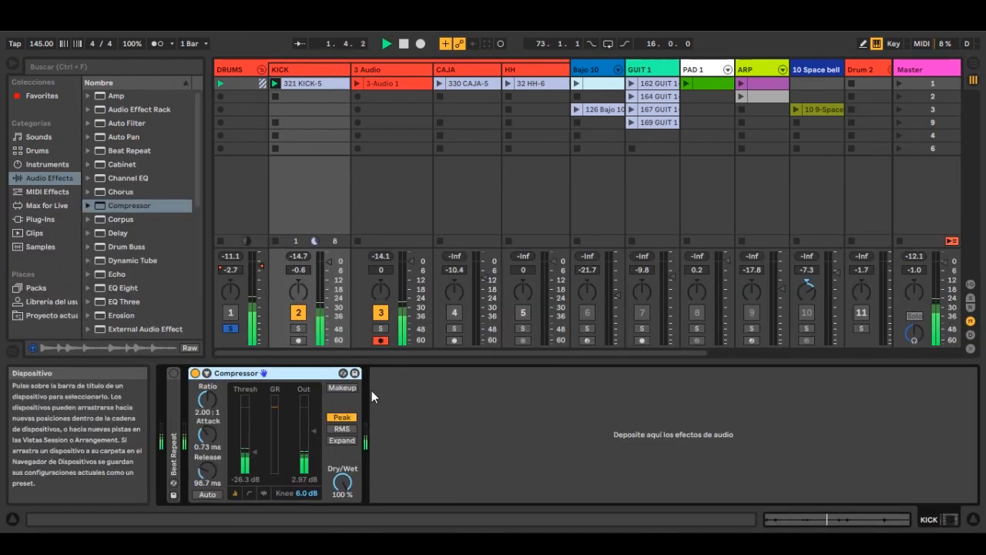
click(381, 312)
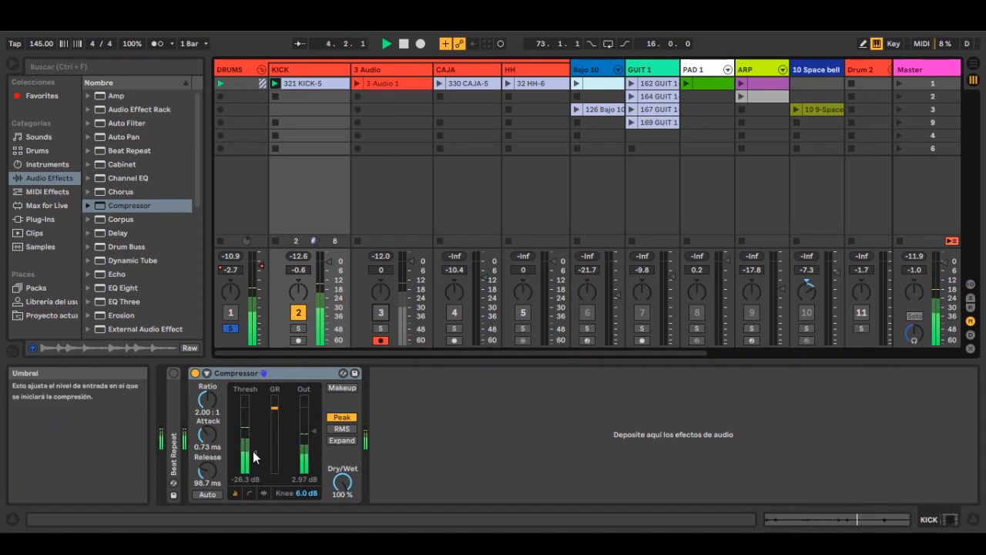
Set the KICK Compressor's ratio to 3.07:1 and attack to 0.88 ms, switching the device to its transfer curve display
drag(211, 399, 211, 373)
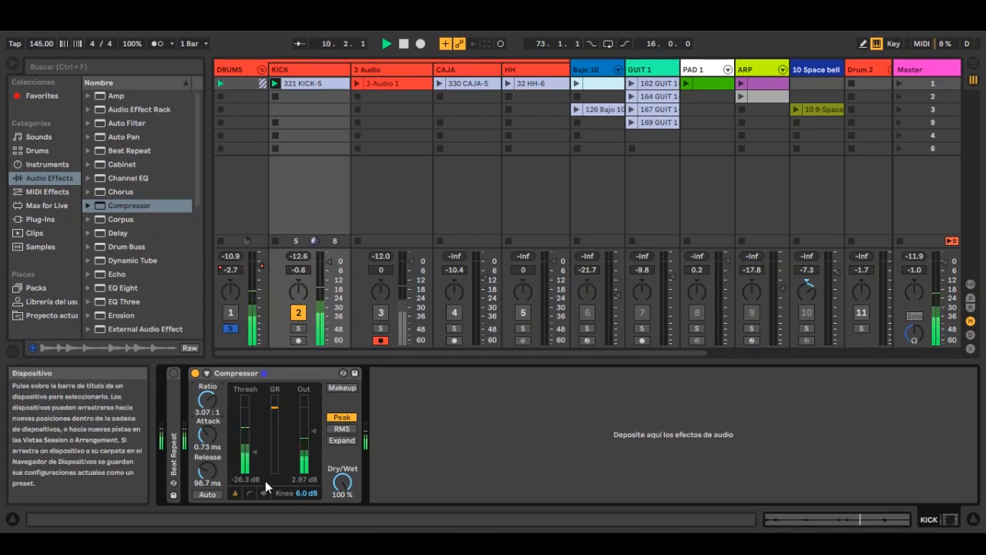
click(249, 494)
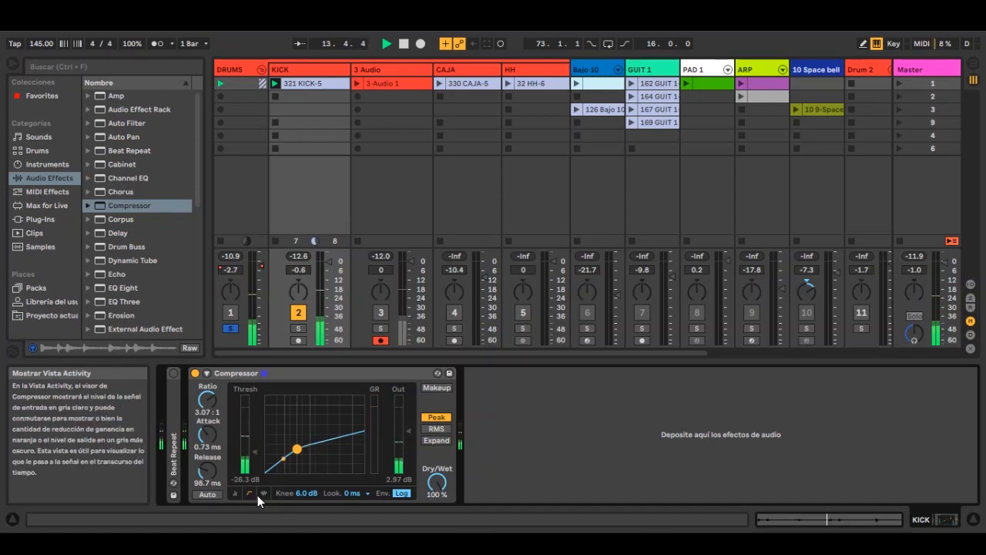
mouse_move(206, 434)
mouse_down()
mouse_move(207, 461)
mouse_move(206, 449)
mouse_up()
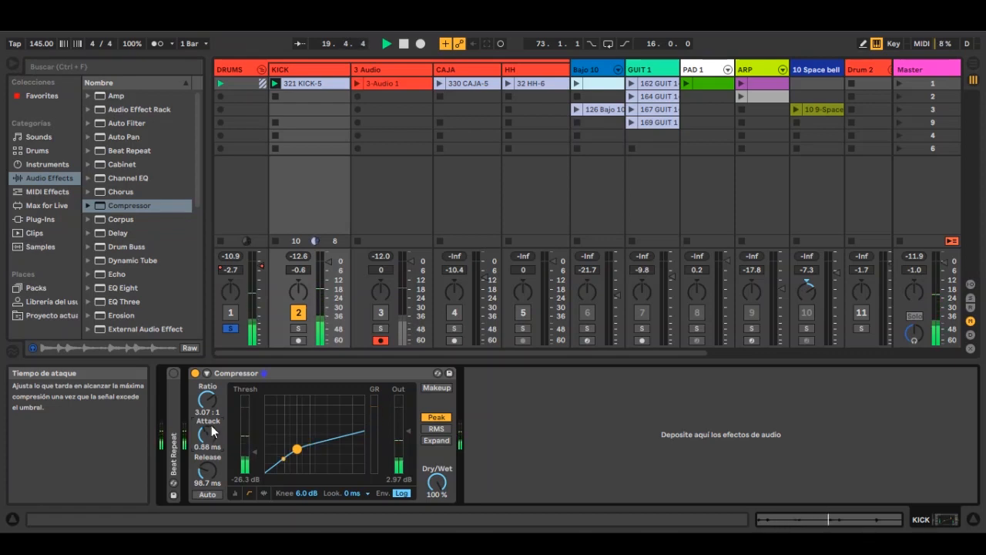
Record the compressed kick into the second slot of the 3 Audio track, stop playback and open the recorded clip
click(358, 97)
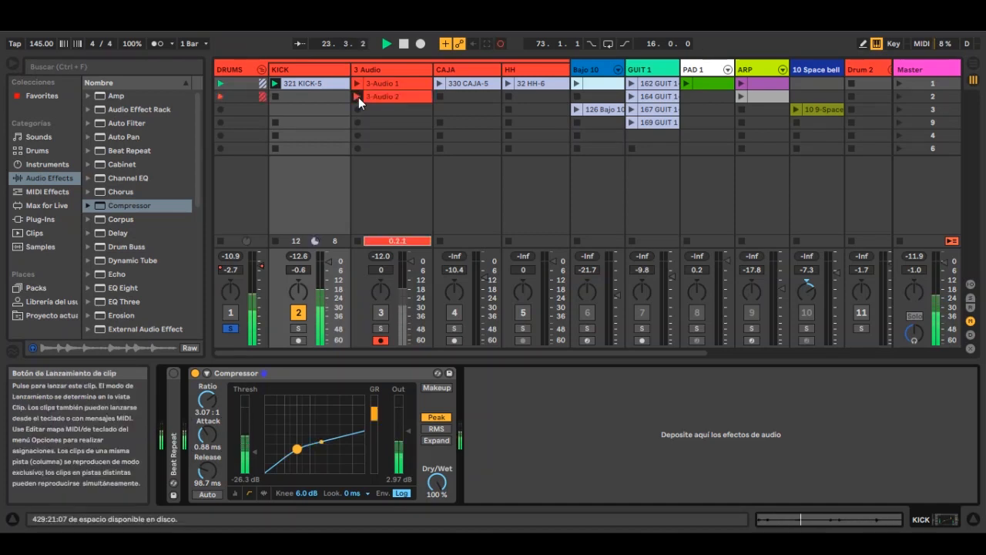
click(359, 98)
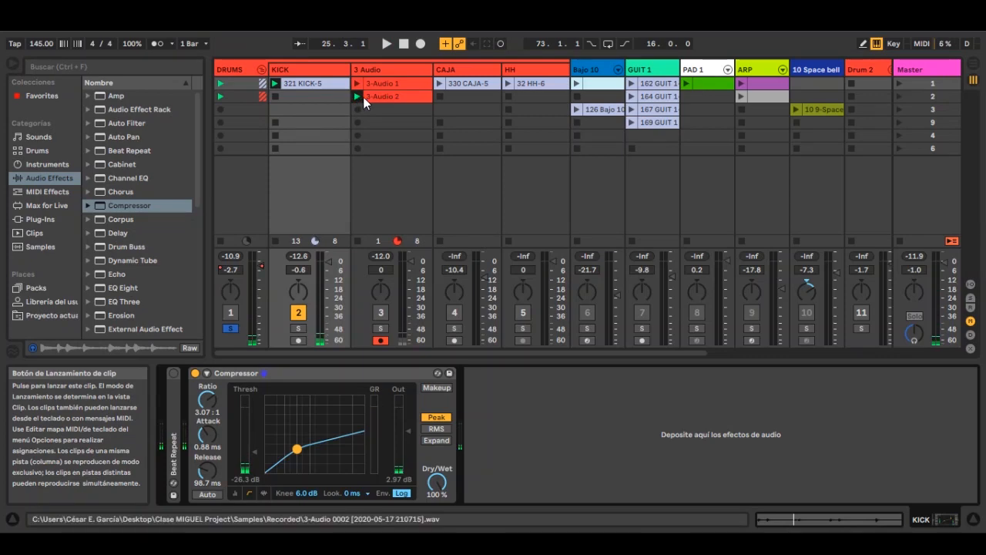
double_click(376, 96)
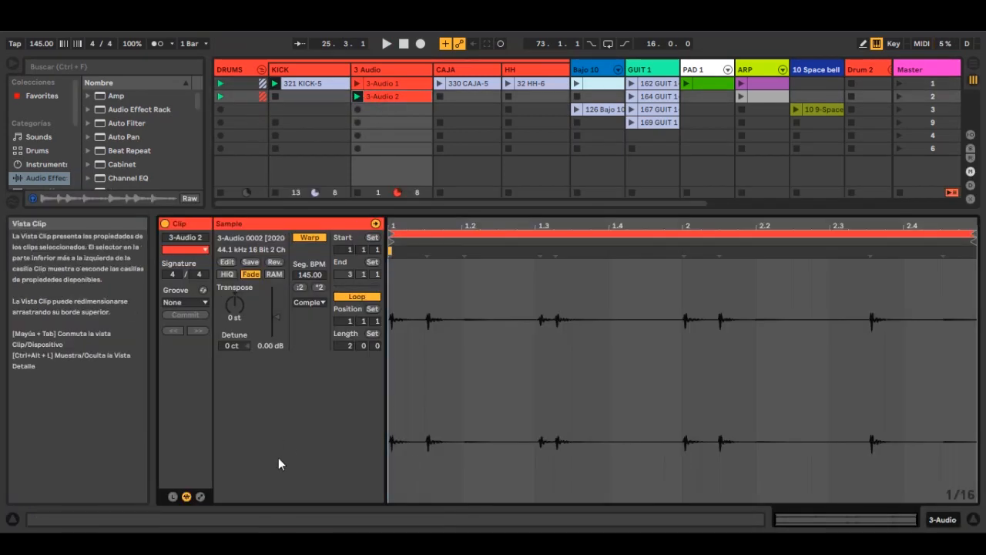
Raise the 3-Audio 2 clip gain to 15.8 dB to inspect its waveform, and reset the gain to 0 dB
drag(274, 314, 274, 291)
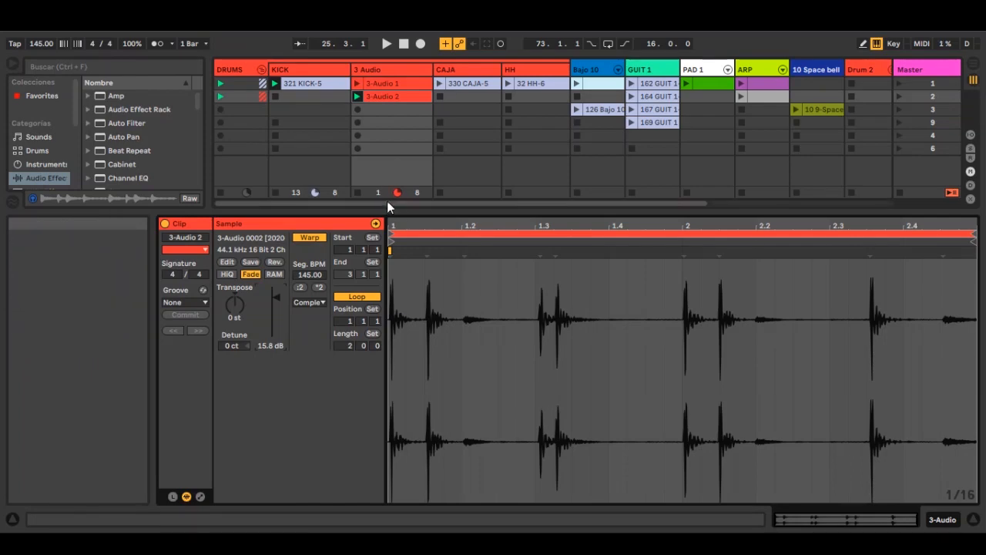
drag(391, 209, 391, 360)
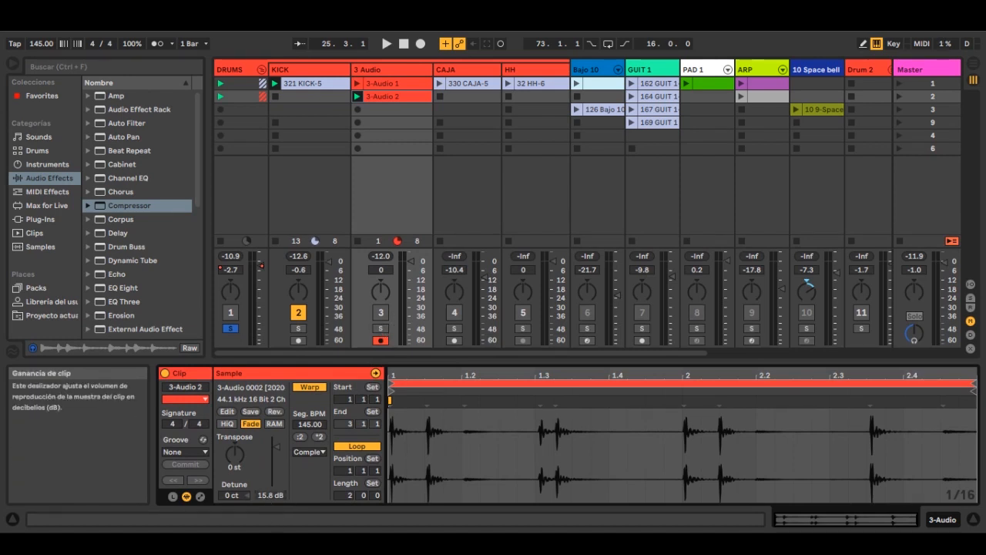
double_click(266, 494)
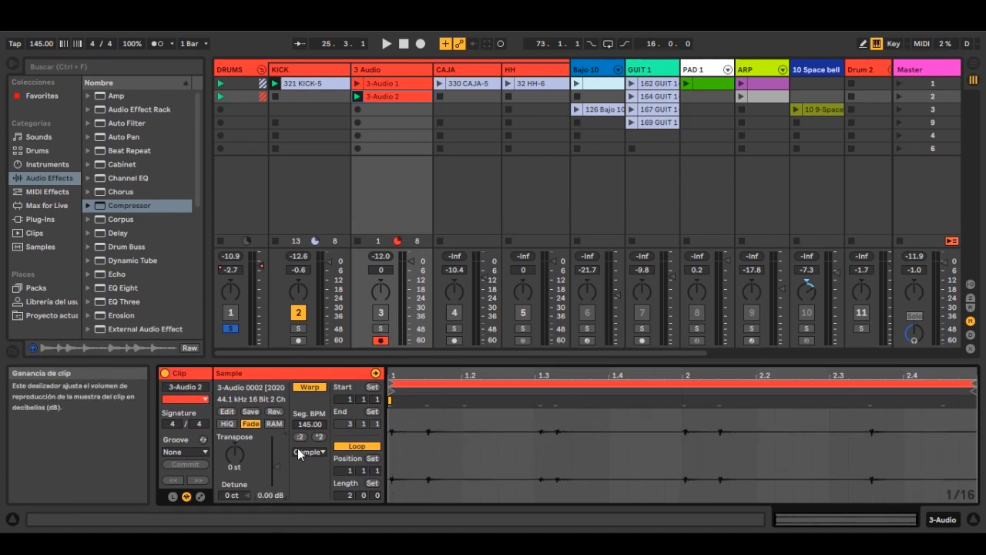
Solo the 3 Audio track, play the 3-Audio 2 clip and disarm the track's recording
click(381, 328)
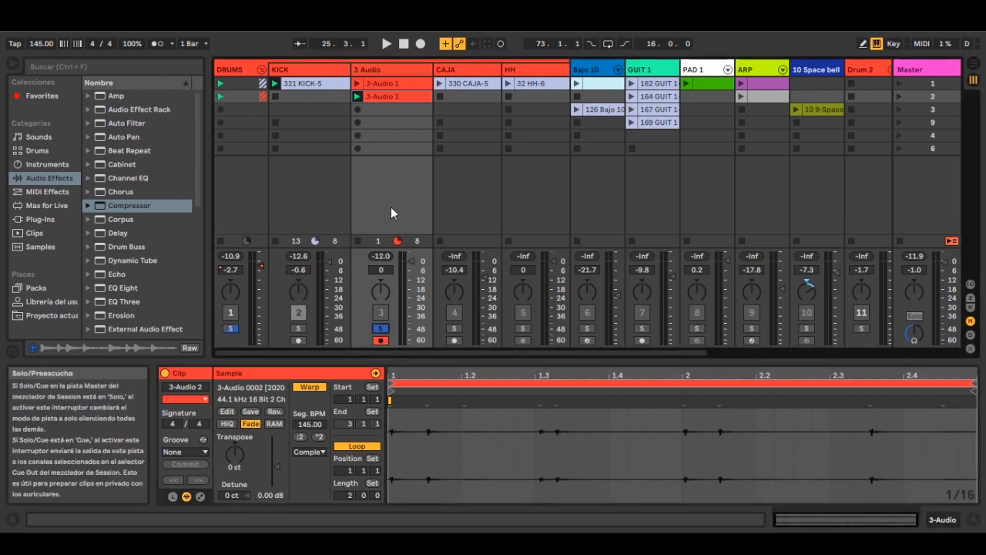
click(355, 97)
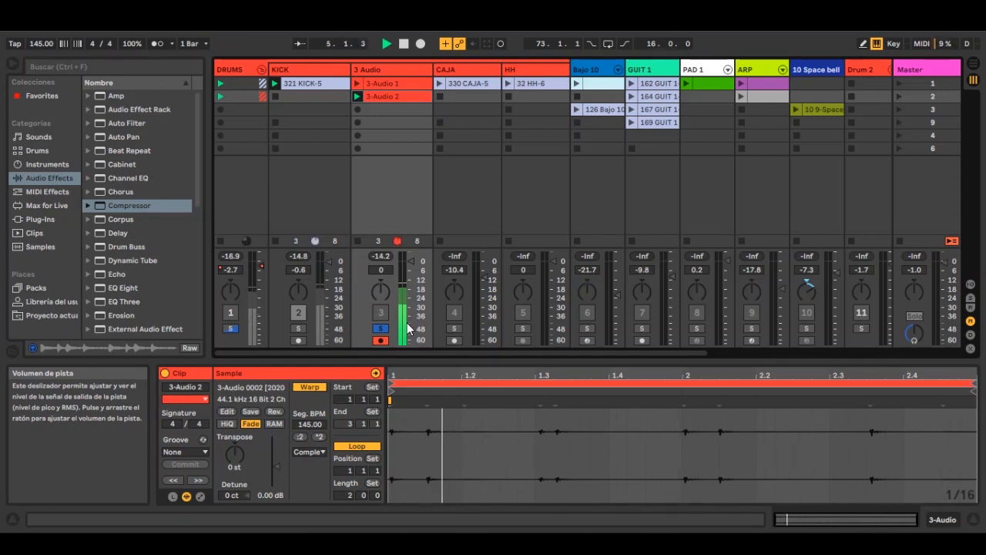
click(380, 340)
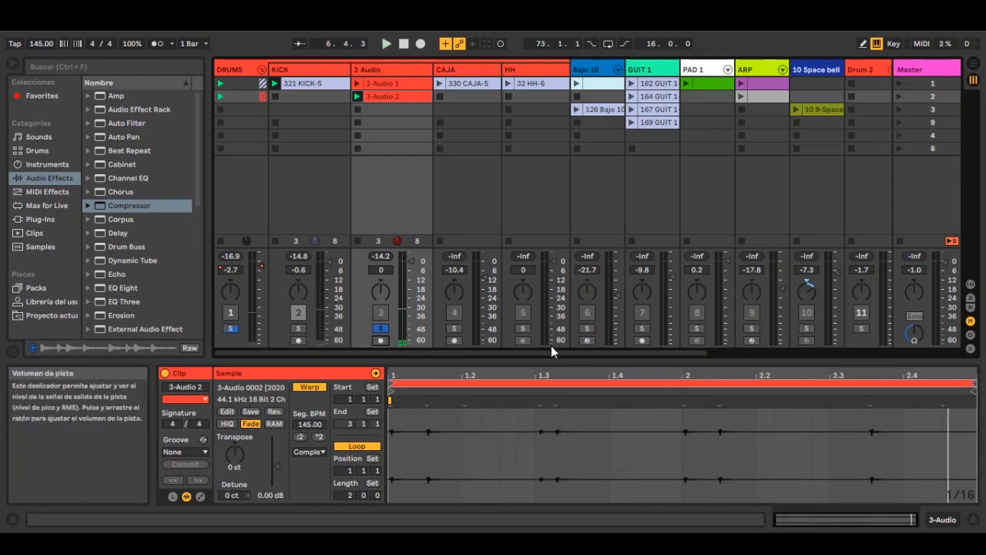
Show the routing section, send the 3 Audio track's output to Master and start playback
click(972, 284)
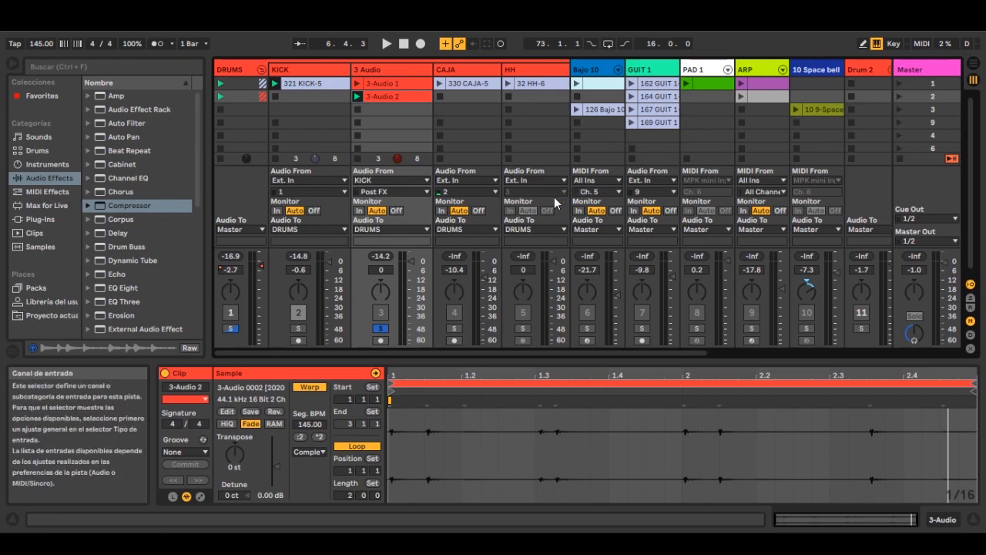
click(423, 229)
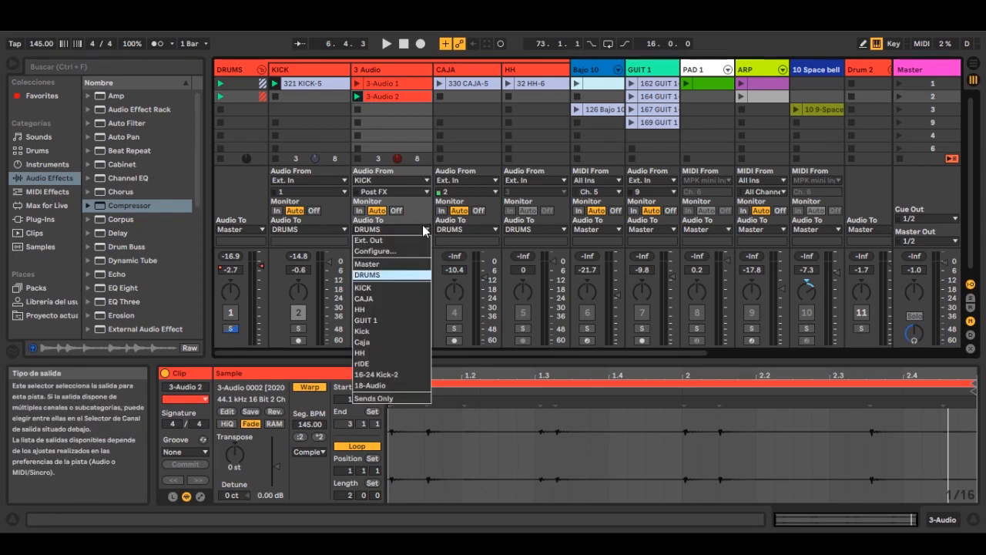
click(386, 263)
key(space)
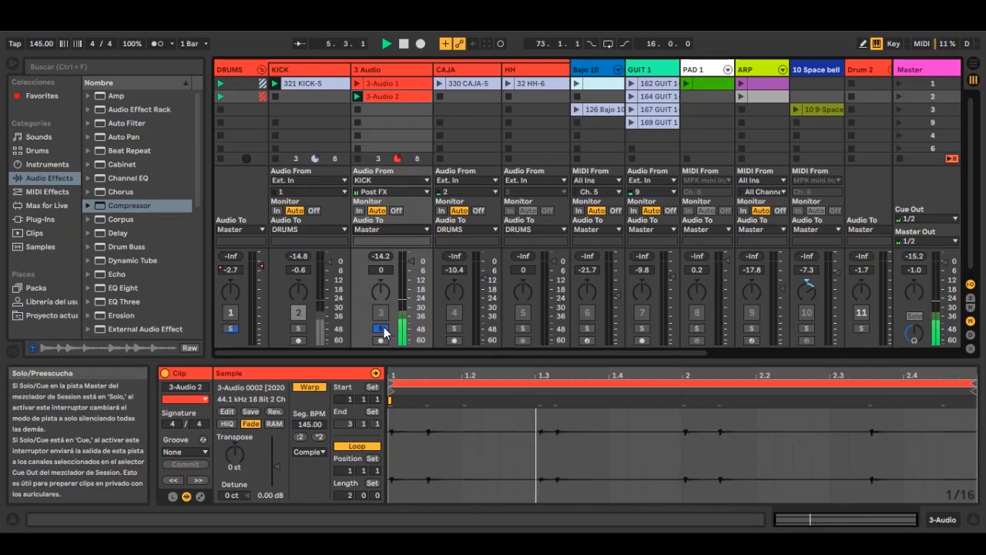
Solo KICK and DRUMS, bypass the KICK Compressor, compare the dry kick with the soloed 3 Audio track, and stop playback
click(298, 328)
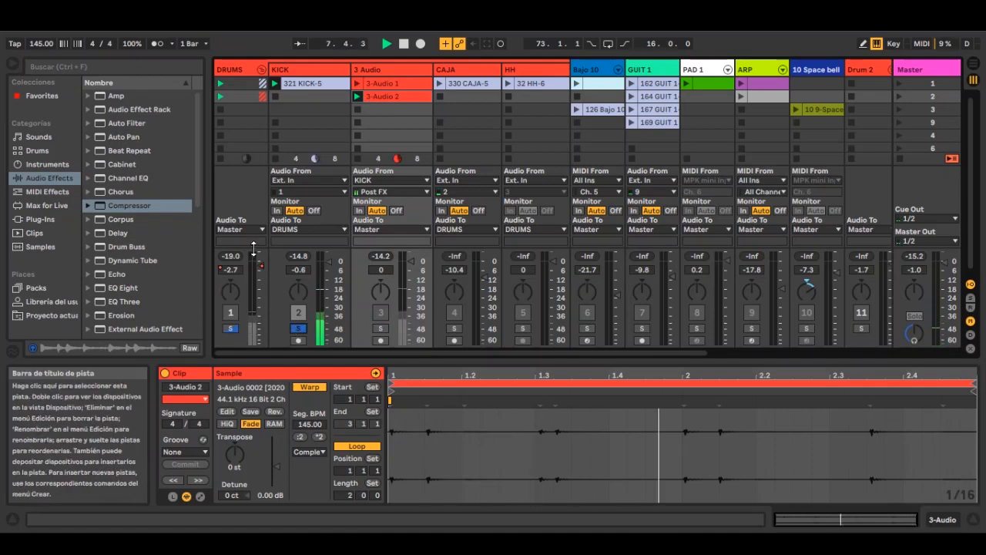
click(231, 328)
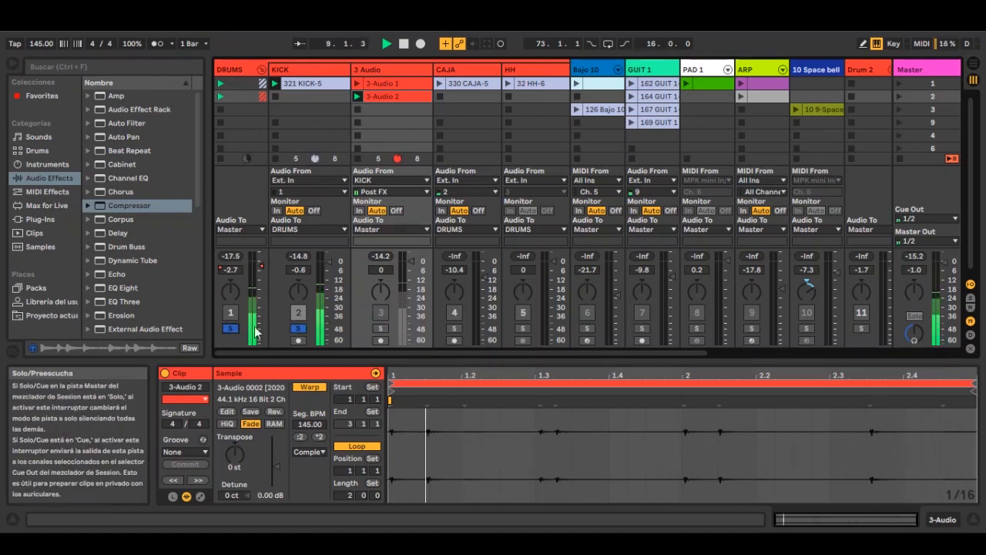
click(327, 69)
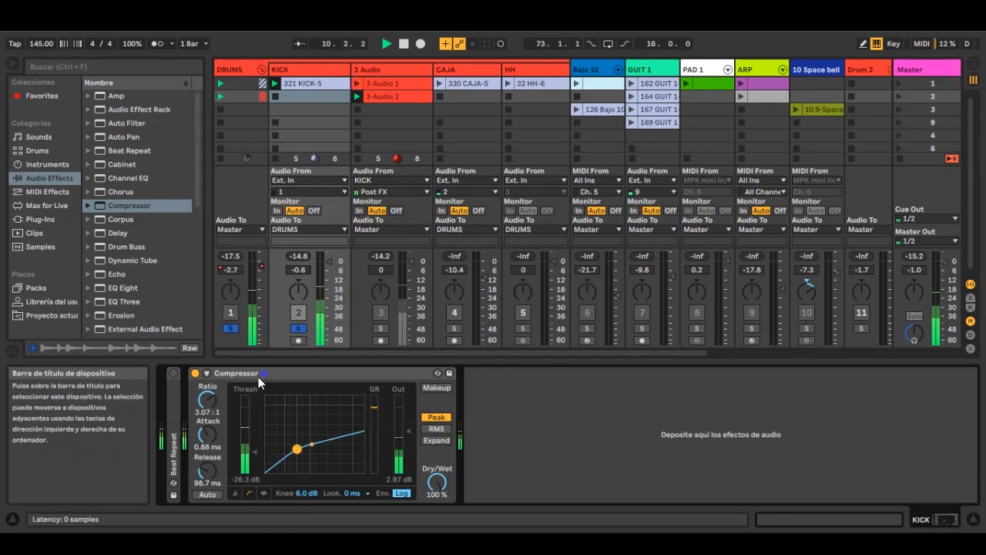
click(195, 373)
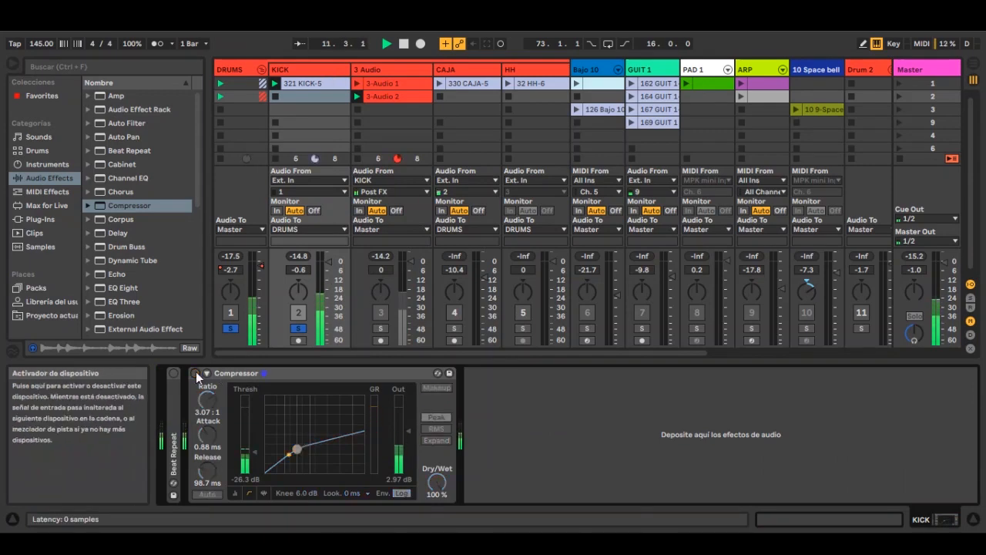
click(382, 328)
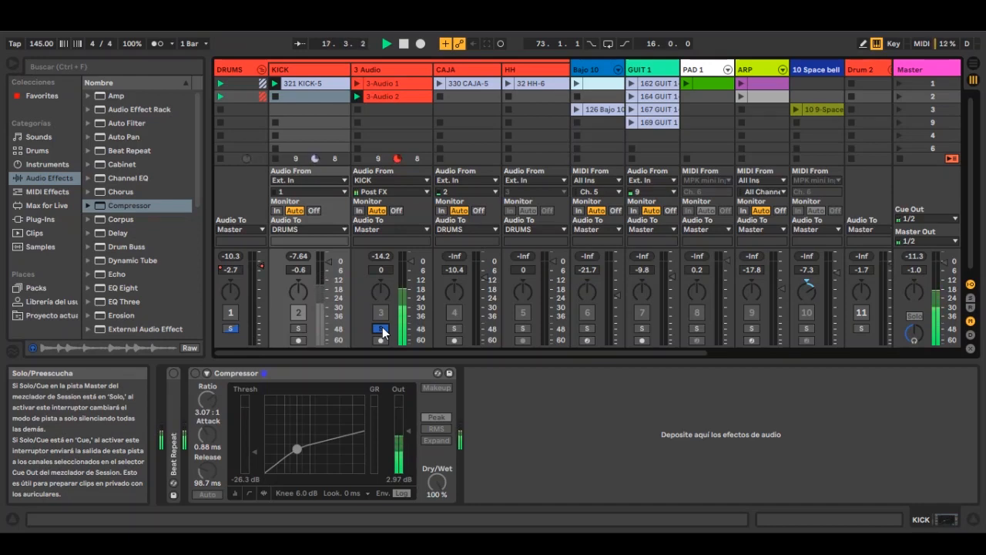
key(space)
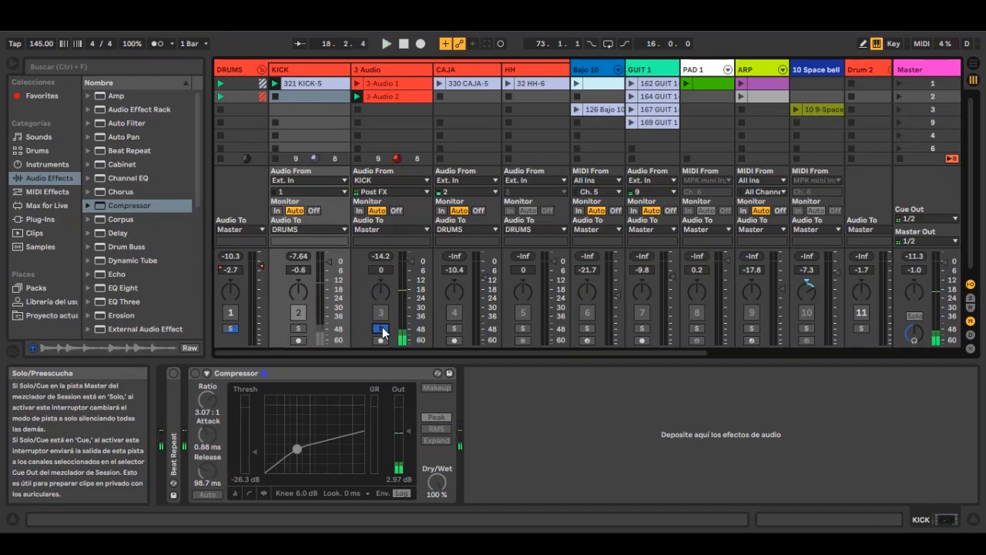
Open the 321 KICK-5 clip, enlarge its view to examine the kick's waveform, and restore the view's height
double_click(323, 69)
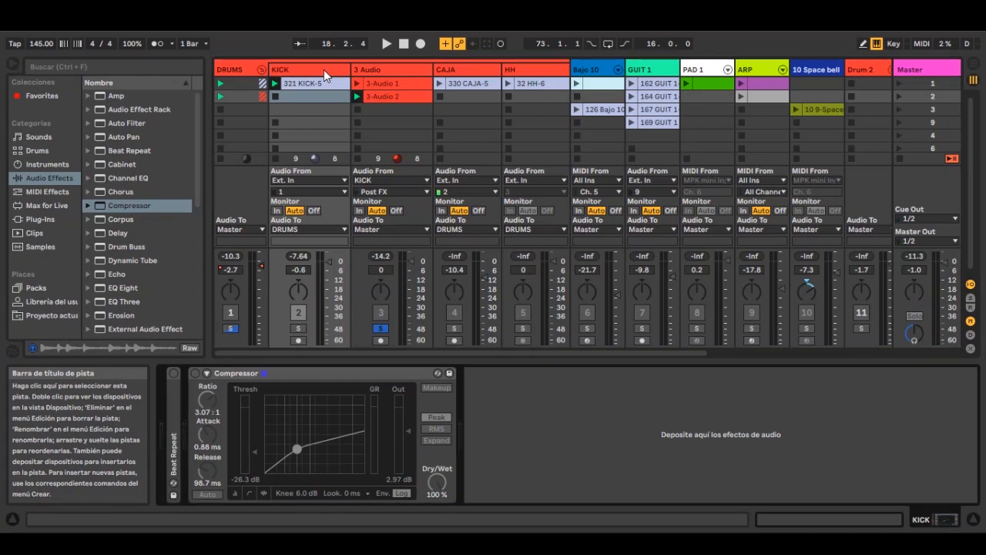
double_click(323, 84)
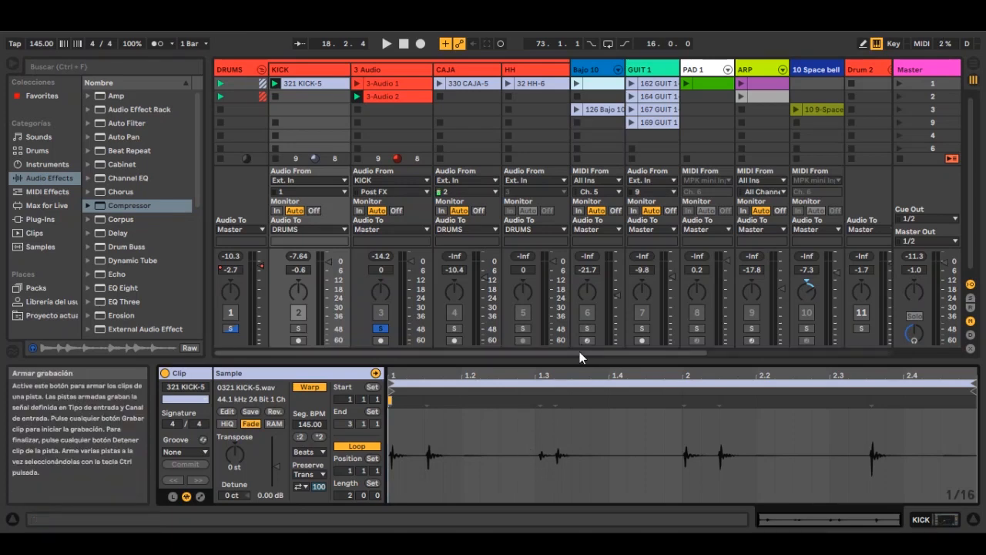
drag(576, 348, 568, 222)
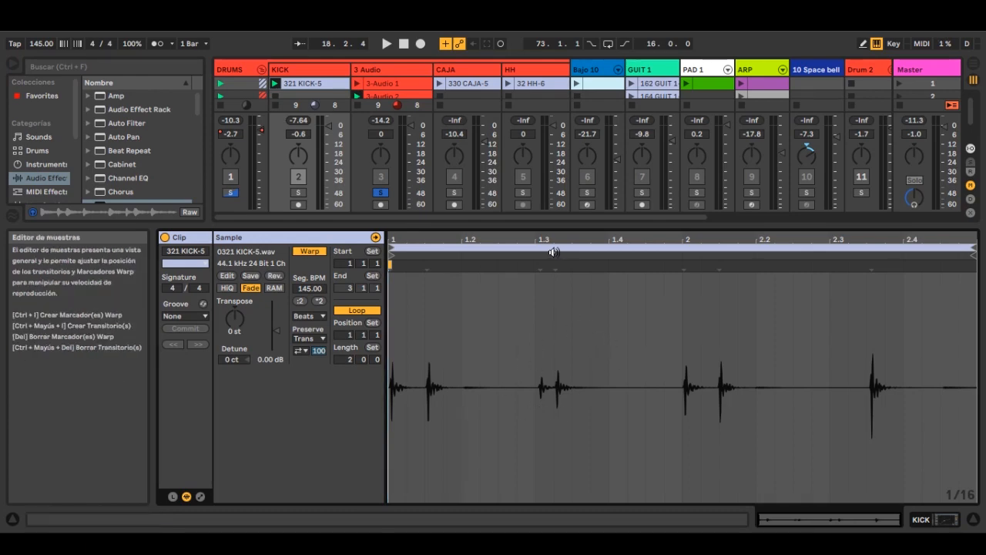
drag(546, 226, 528, 367)
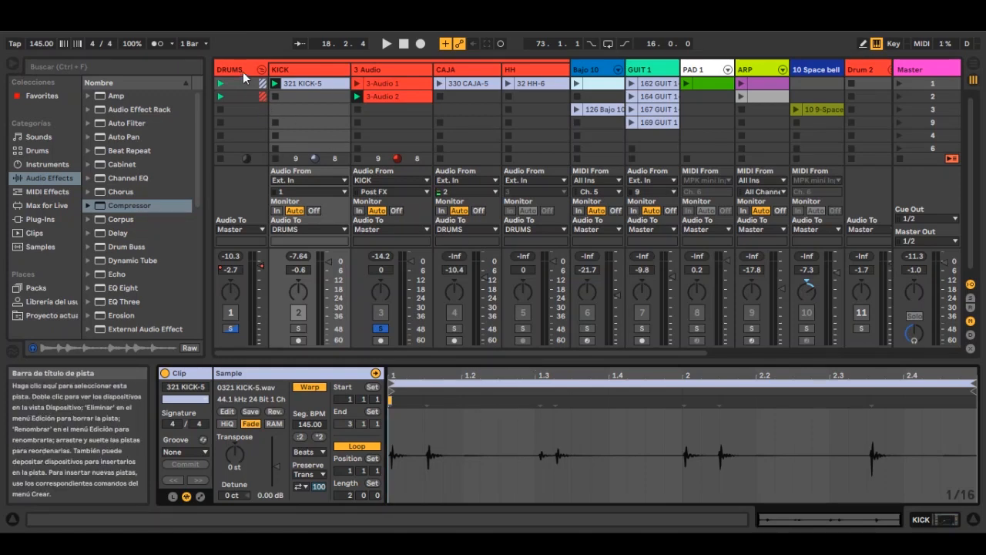
Re-enable the Compressor on the KICK track and switch it to its compact view
double_click(283, 66)
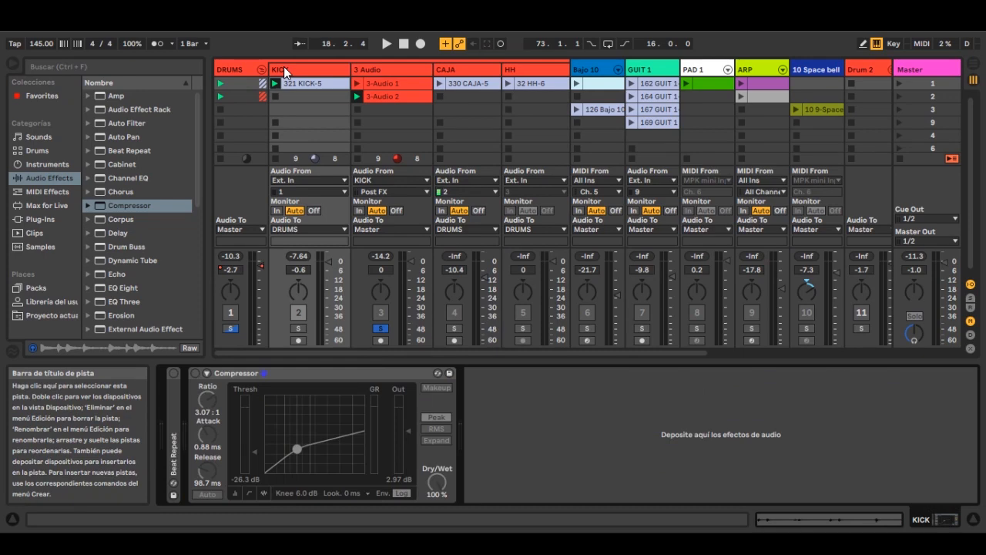
click(195, 373)
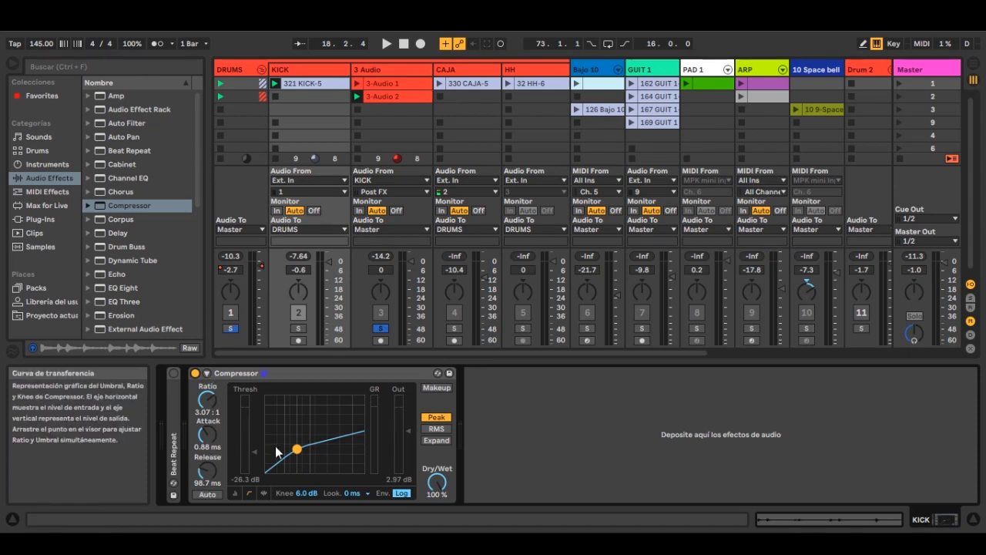
click(235, 494)
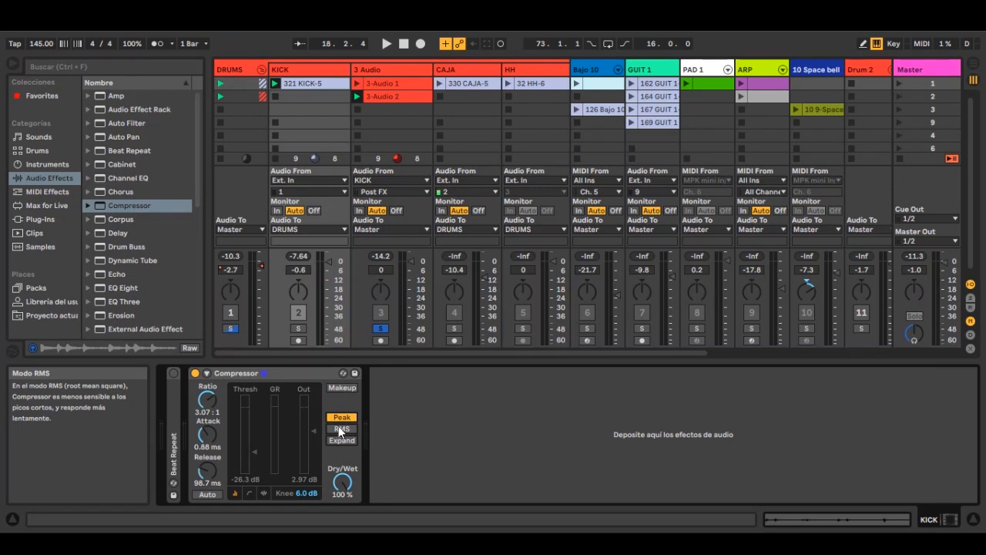
Try the Compressor's RMS mode and Makeup option, and return to Peak mode with Makeup off
click(339, 429)
click(340, 419)
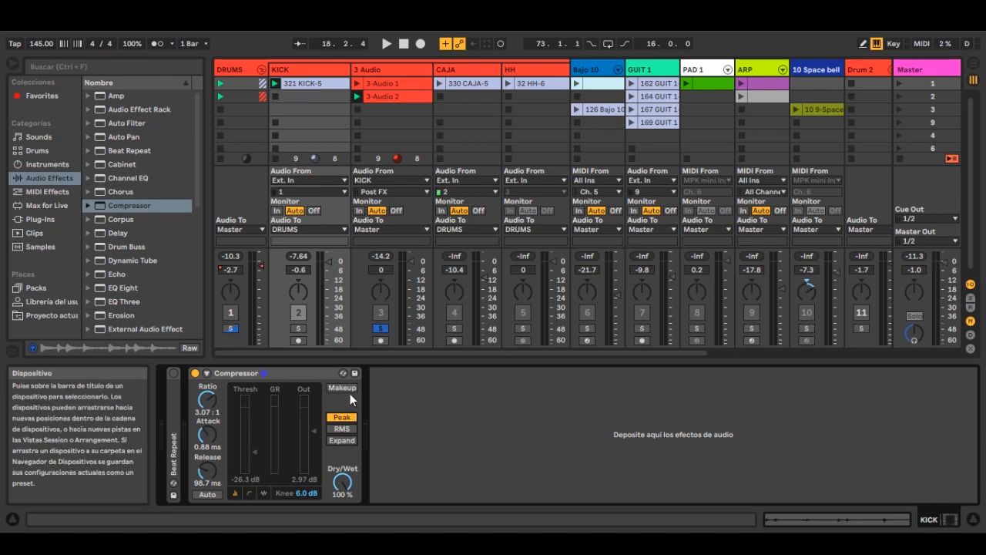
click(346, 388)
click(346, 388)
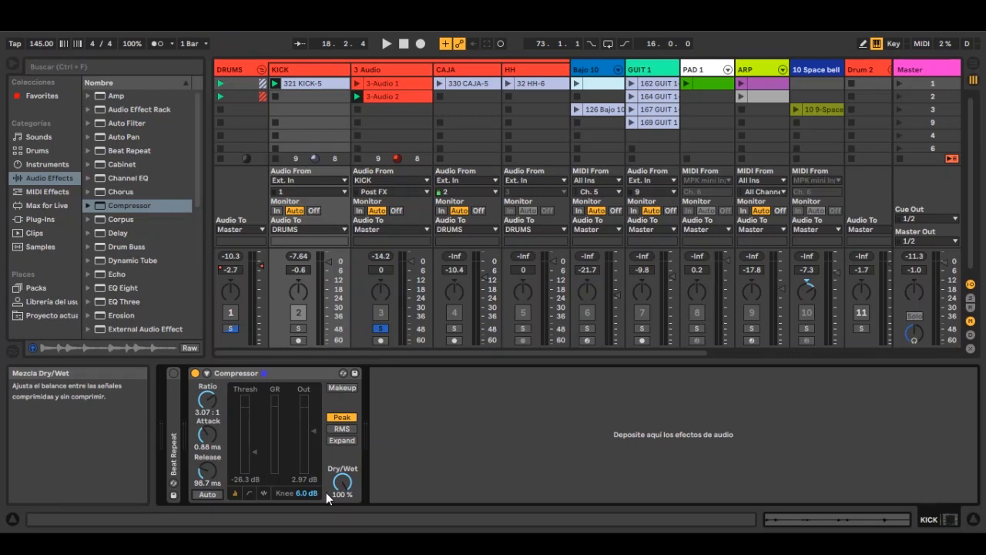
Show the Compressor's transfer curve, try and undo a Knee change, and check the activity view before returning to the compact view
click(248, 493)
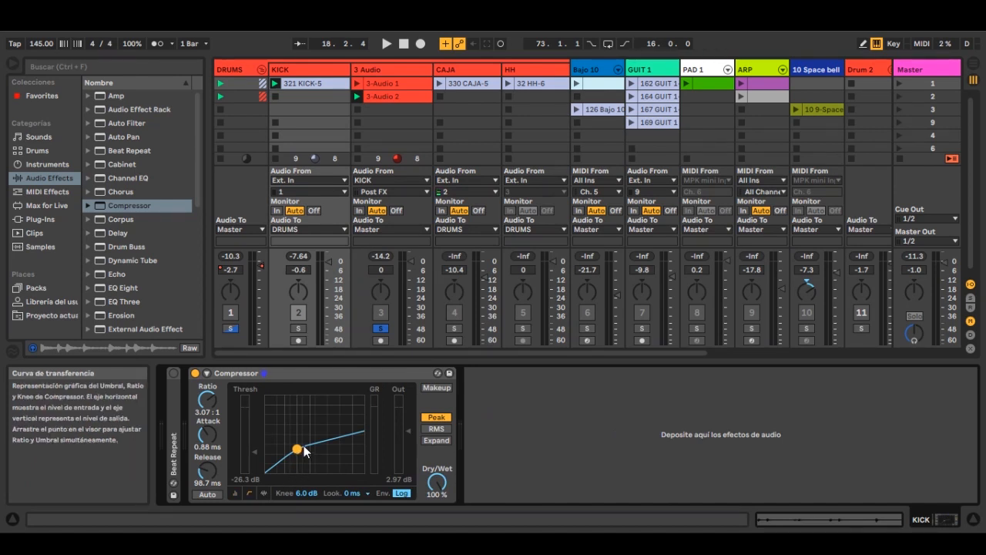
mouse_move(316, 491)
mouse_down()
mouse_move(316, 468)
mouse_move(316, 510)
mouse_up()
key(ctrl+z)
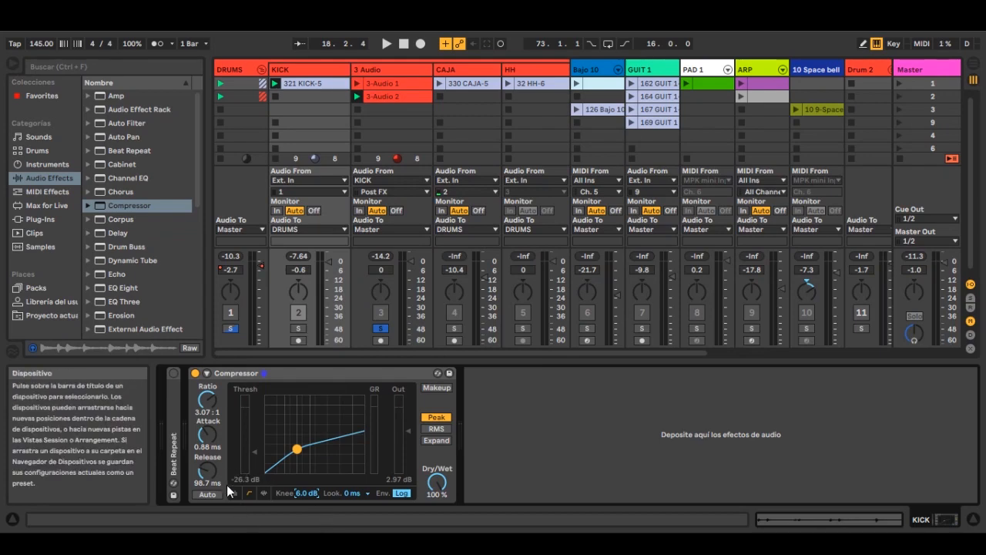
click(264, 492)
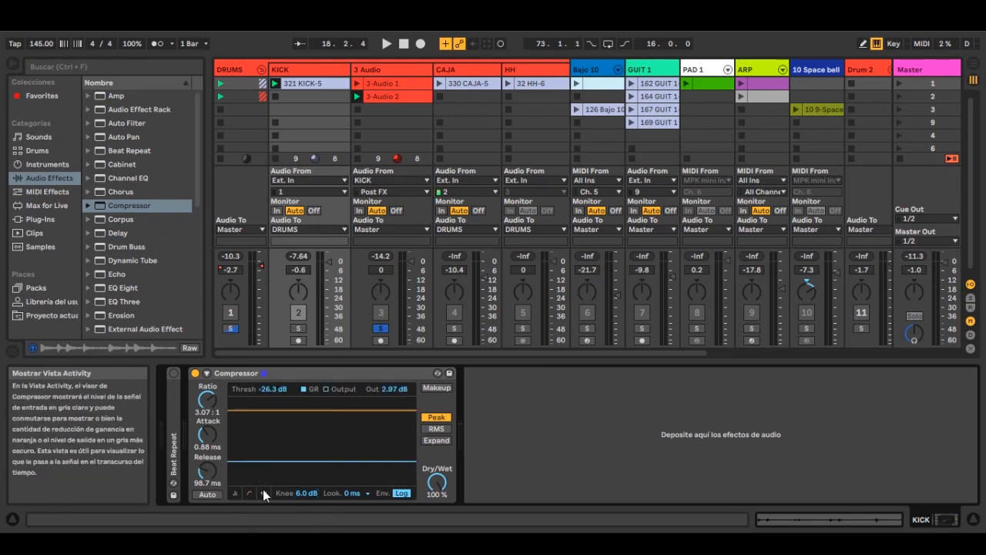
click(231, 495)
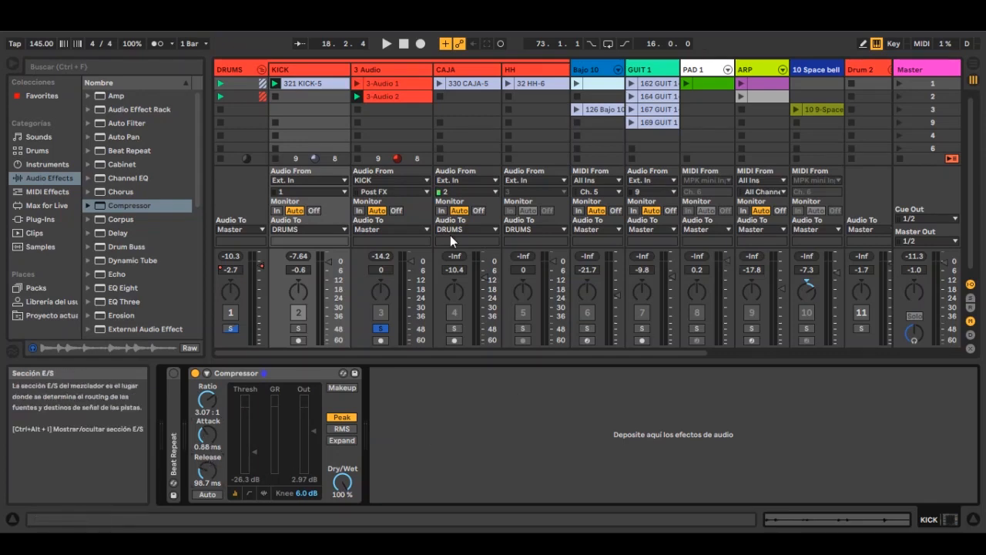
Collapse the DRUMS group and delete the 17 Operator and 18 Audio tracks
click(261, 70)
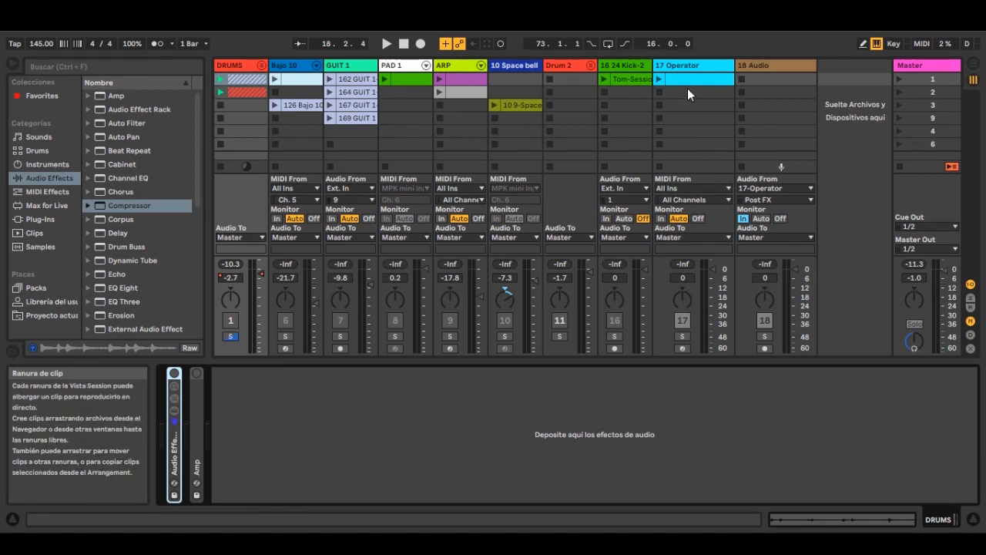
click(696, 69)
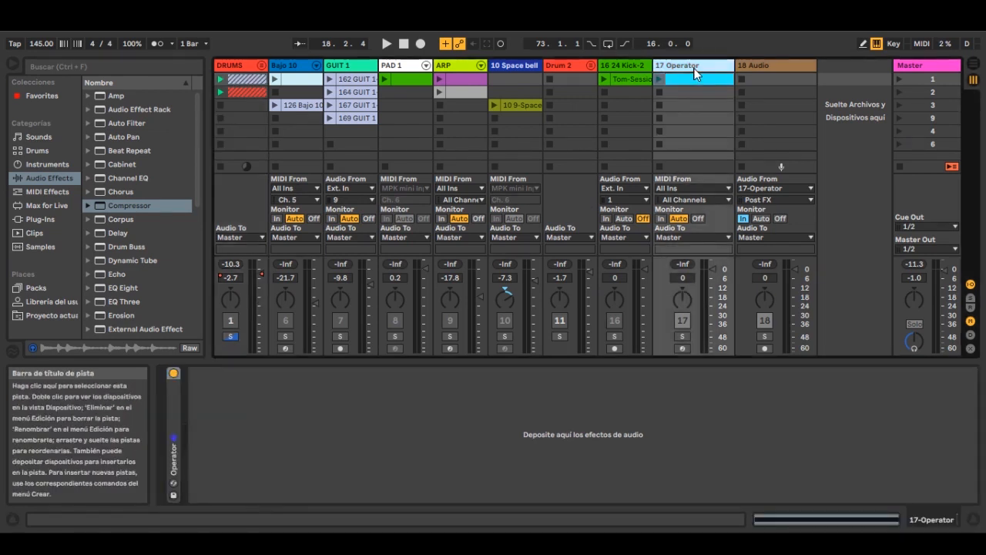
key(Delete)
key(Delete)
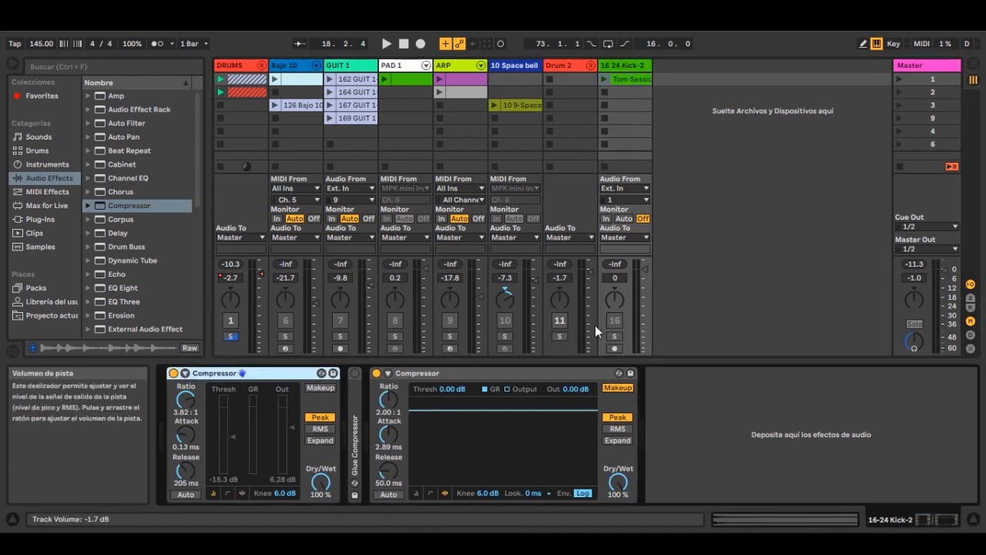
Solo the 16 24 Kick-2 track and bypass both of its Compressors
click(612, 337)
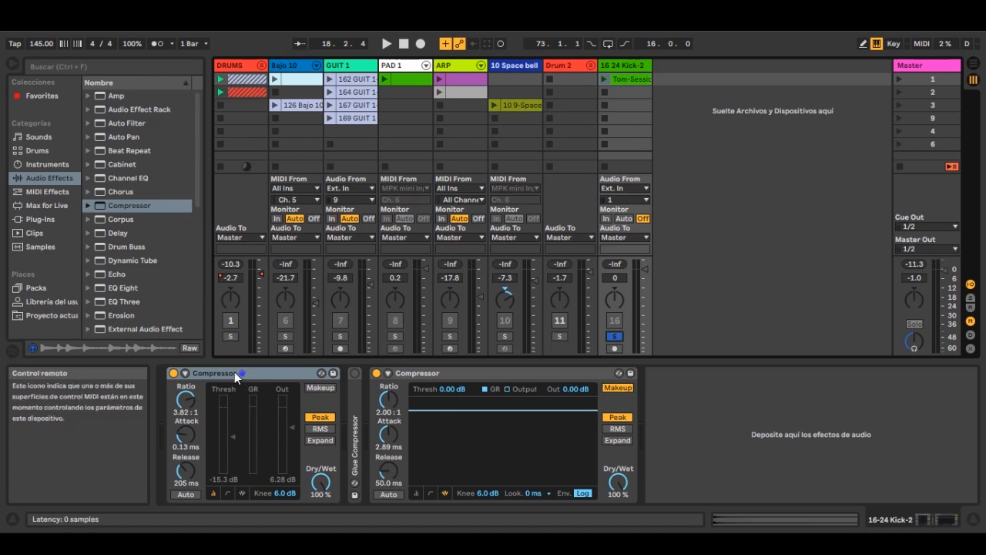
click(171, 373)
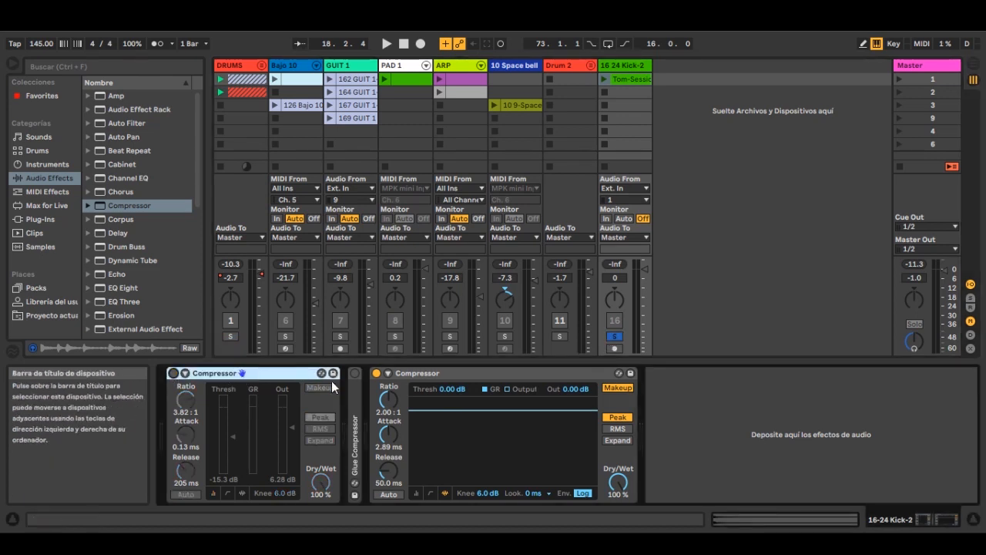
click(376, 374)
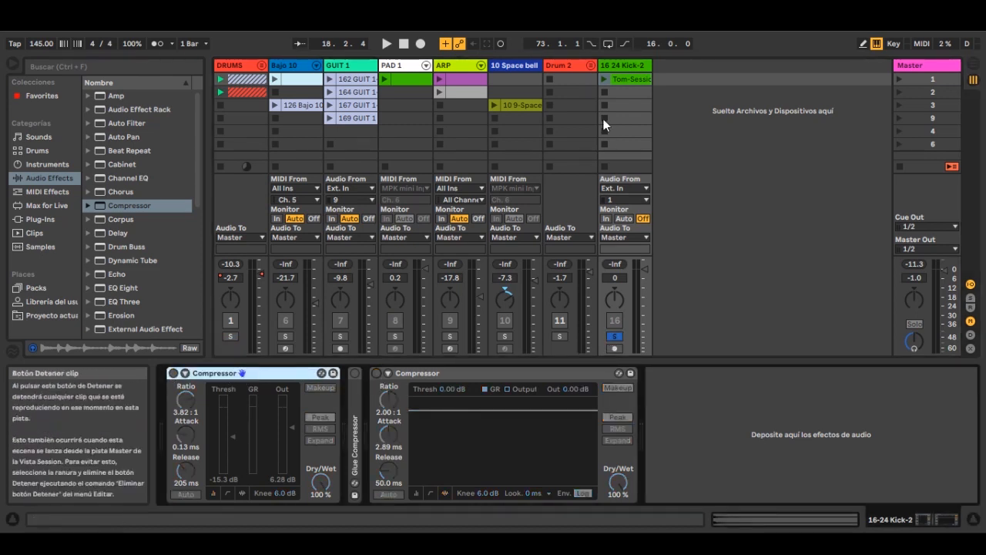
Launch the Tom-Session clip on 16 24 Kick-2 and lower the track volume to -8.4 dB
click(604, 79)
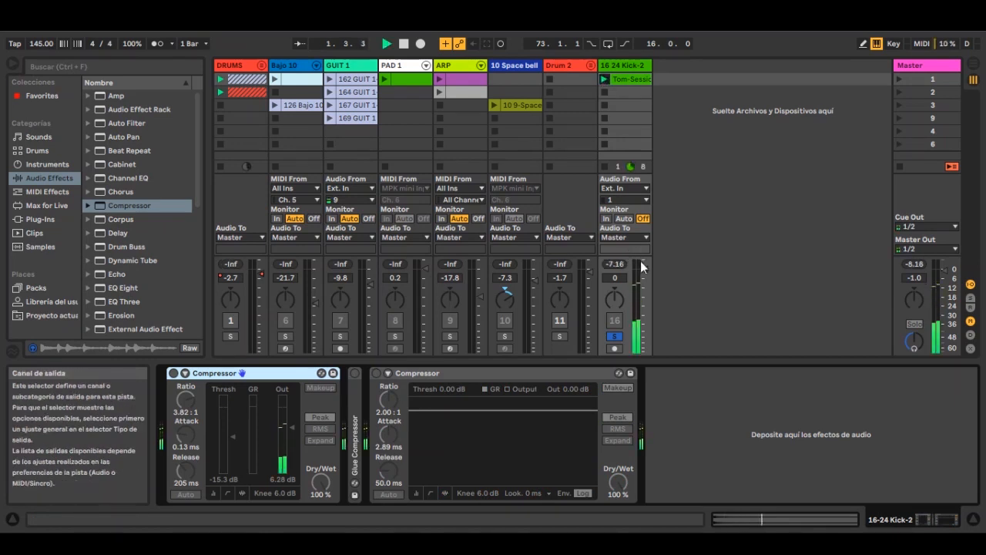
drag(646, 268, 647, 281)
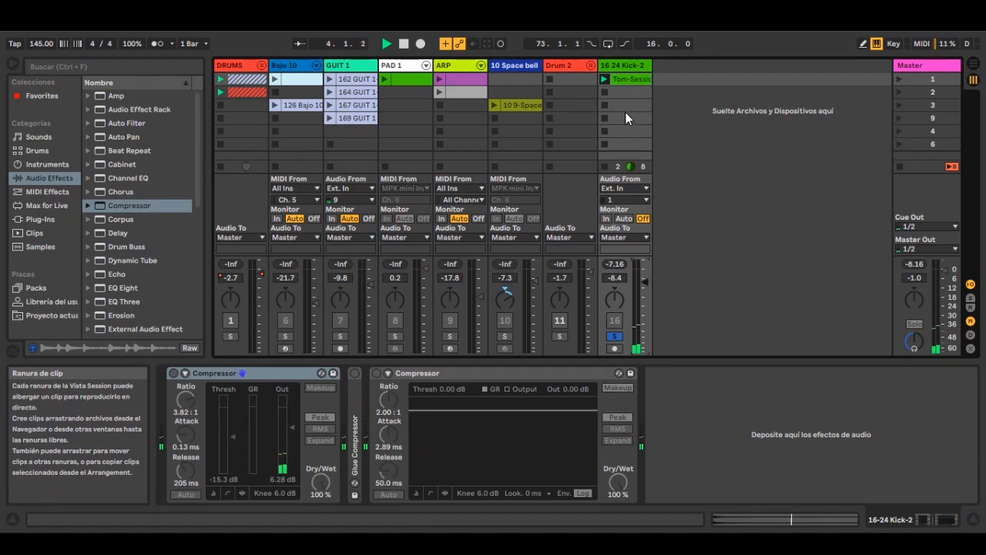
Open the Tom-Session clip and hide its Sample box to show the waveform across the full width
click(624, 78)
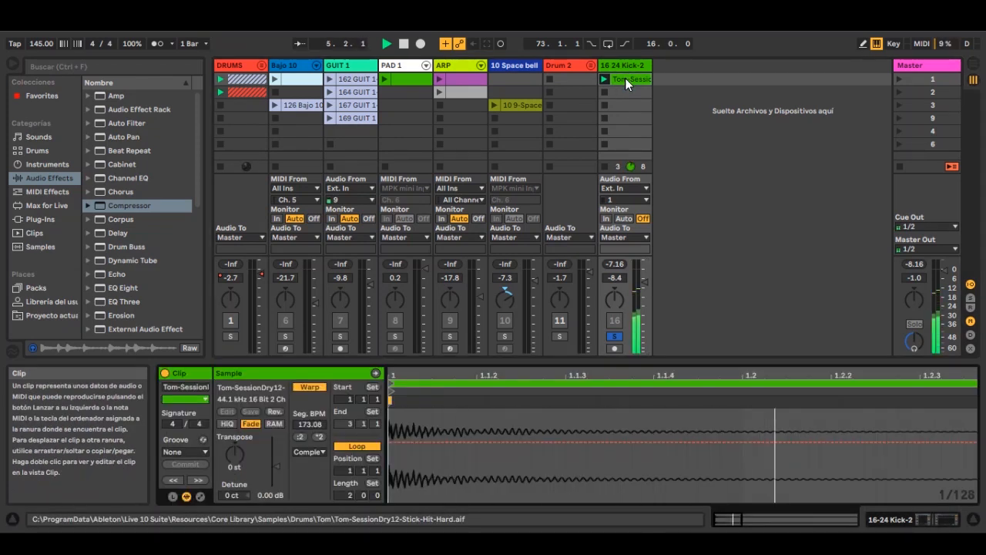
click(185, 496)
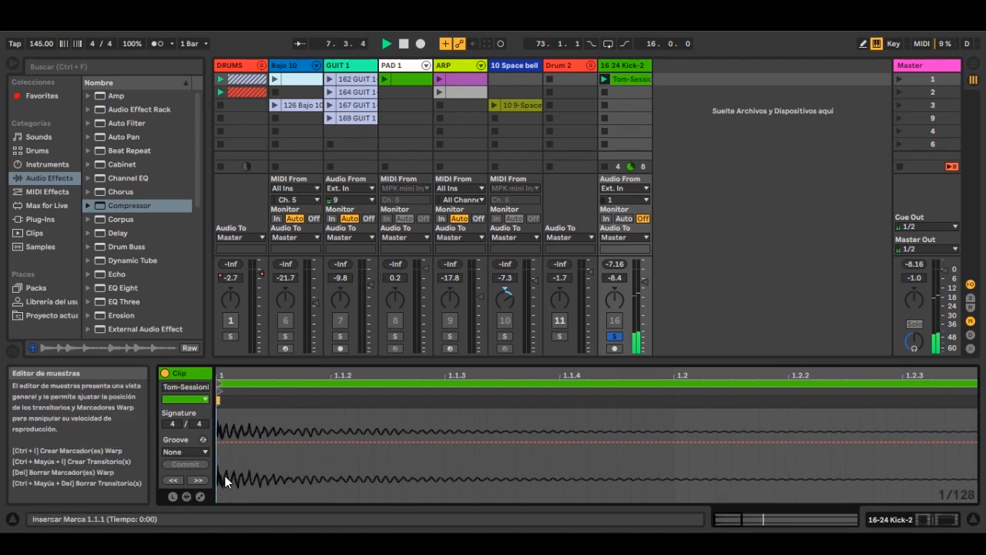
click(185, 497)
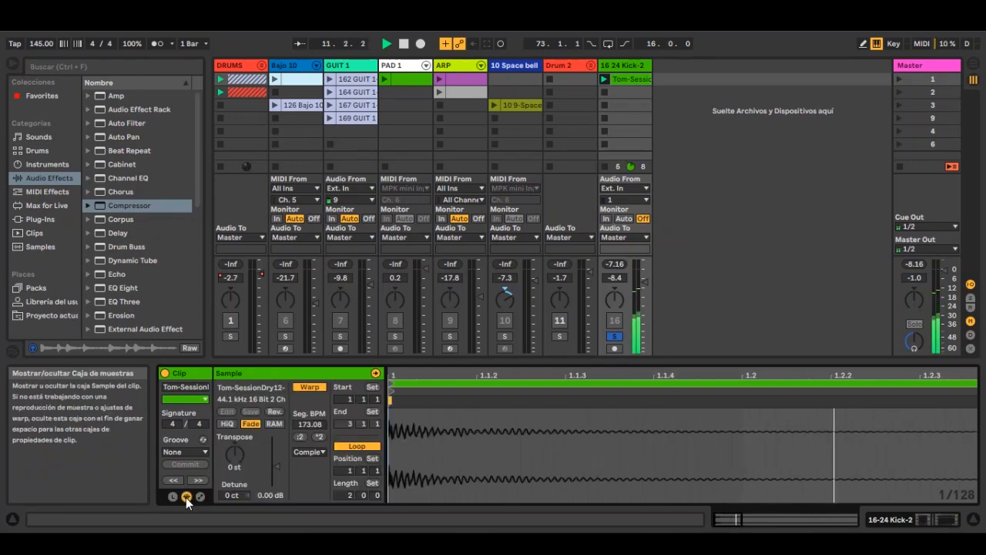
click(186, 497)
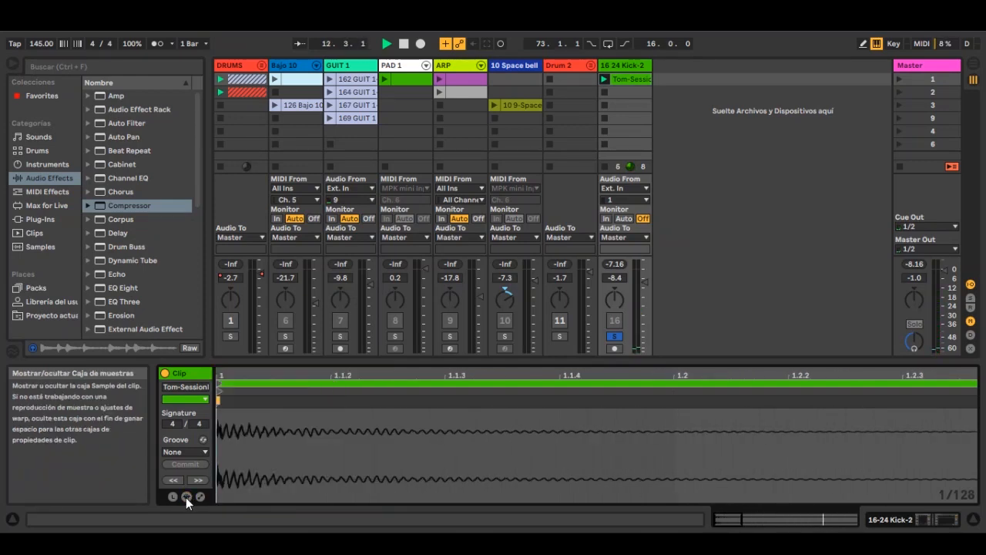
drag(263, 372, 226, 372)
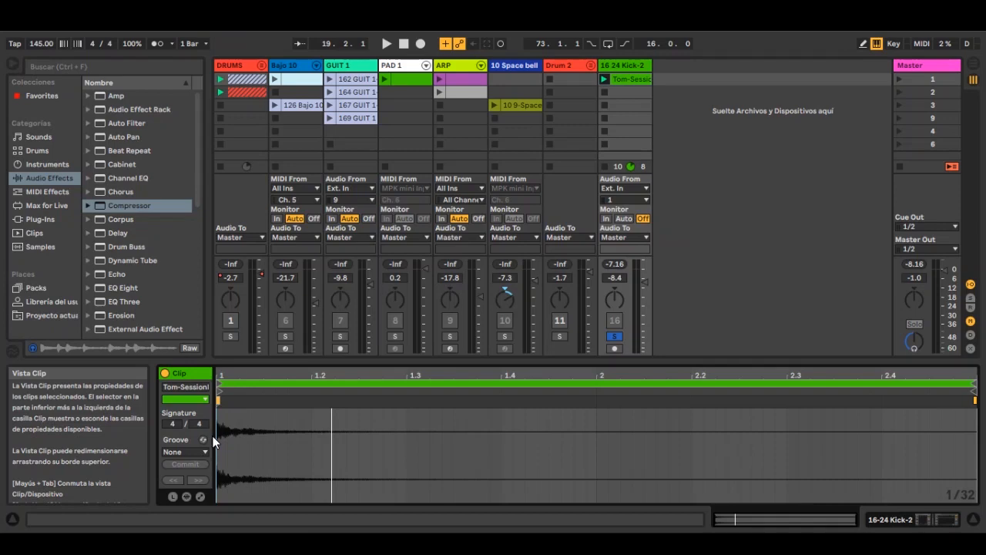
Shorten the Tom-Session clip's loop to one bar, ending at bar 2, and play it back
key(space)
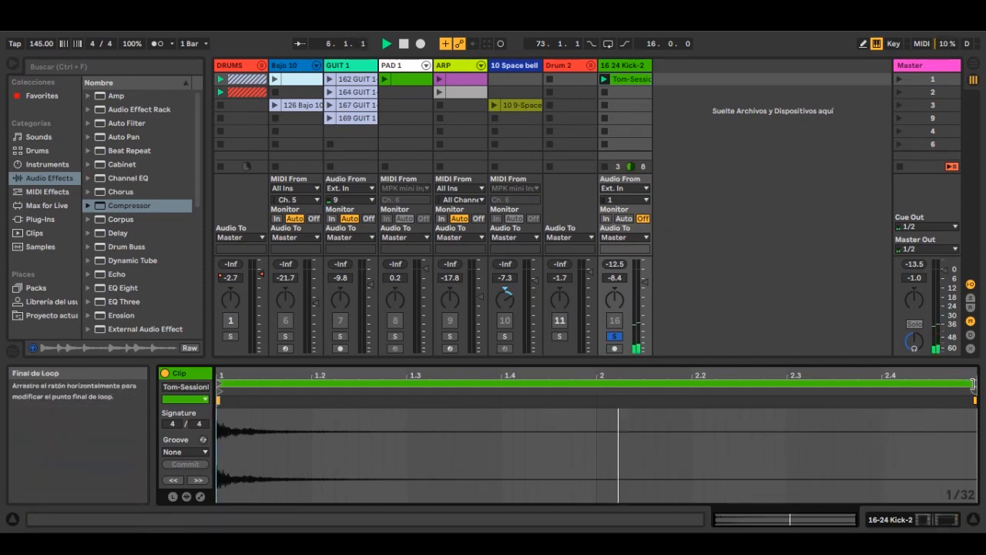
mouse_move(971, 383)
mouse_down()
mouse_move(845, 400)
mouse_move(597, 399)
mouse_up()
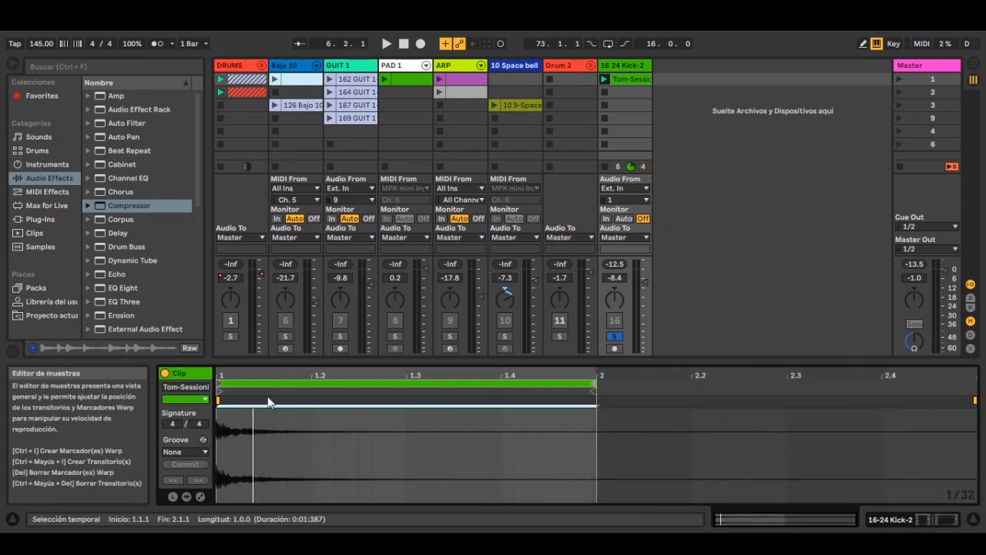
drag(222, 372, 222, 451)
drag(217, 371, 218, 301)
key(space)
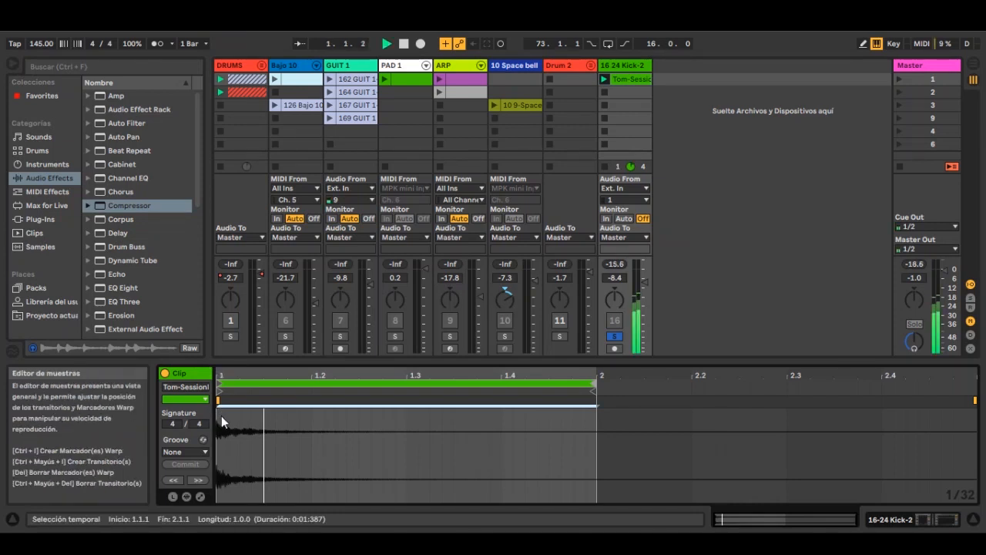
Stop playback and highlight the compressor's two uses in the notes, "control de la dinámica" and "como efecto"
key(space)
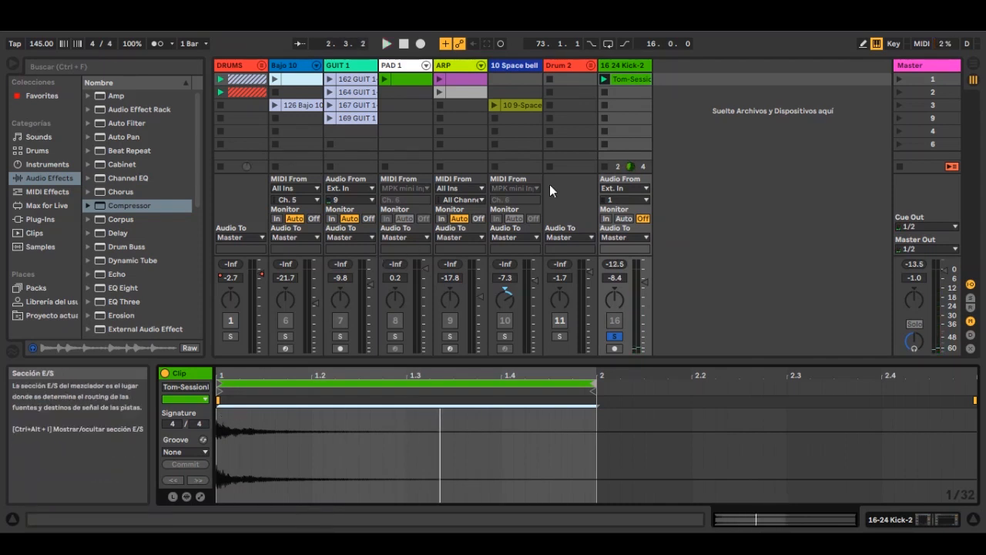
click(621, 70)
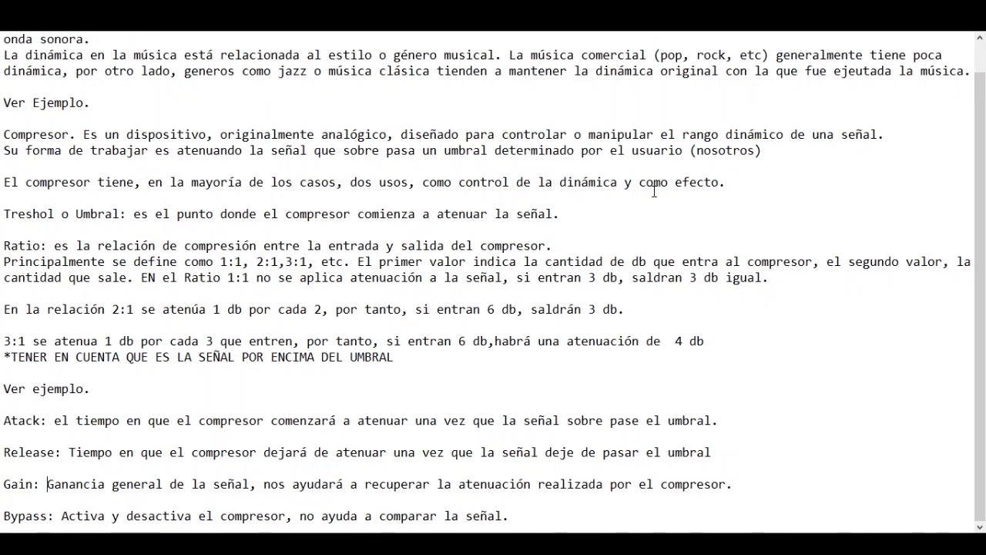
drag(617, 183, 459, 183)
drag(722, 182, 642, 185)
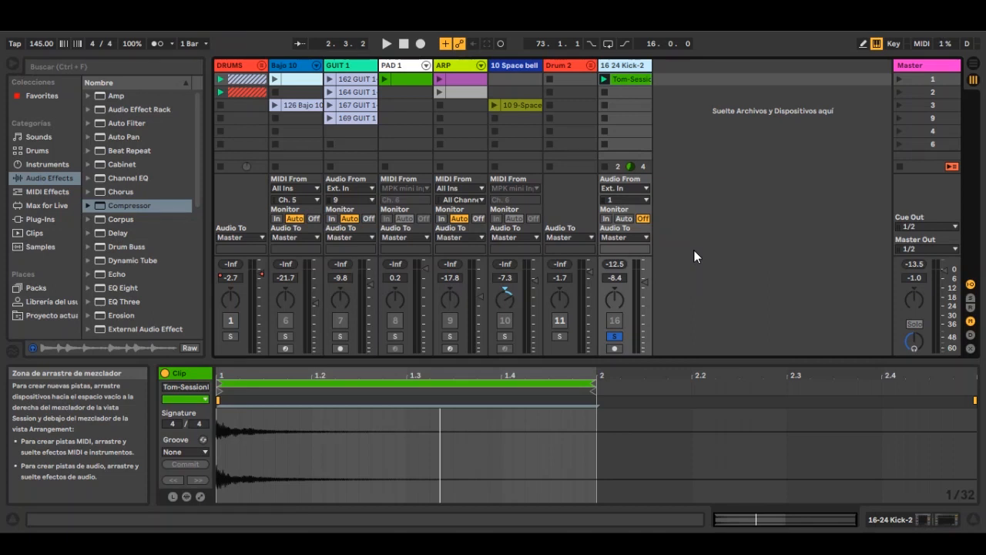
Launch the Tom-Session clip and activate the first Compressor on 16 24 Kick-2
click(604, 80)
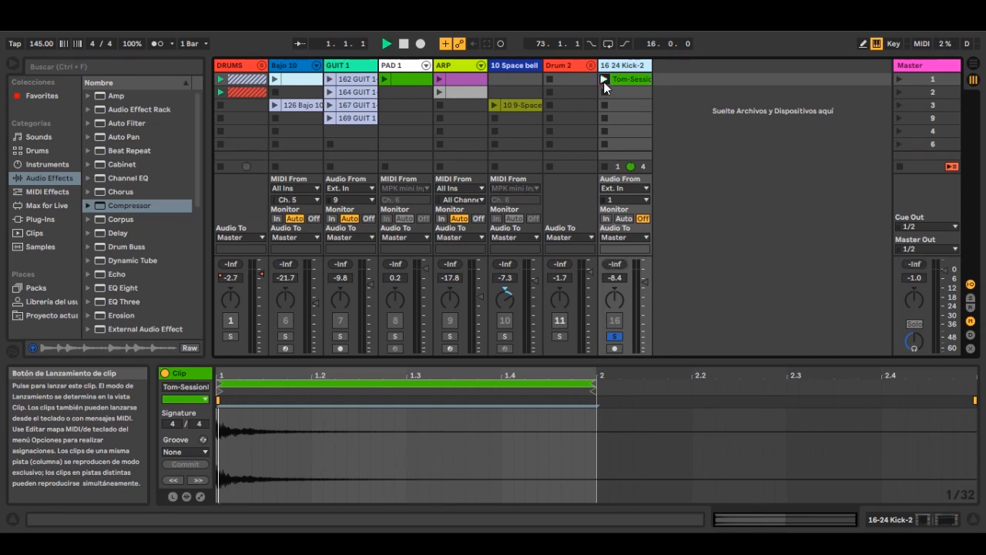
click(617, 66)
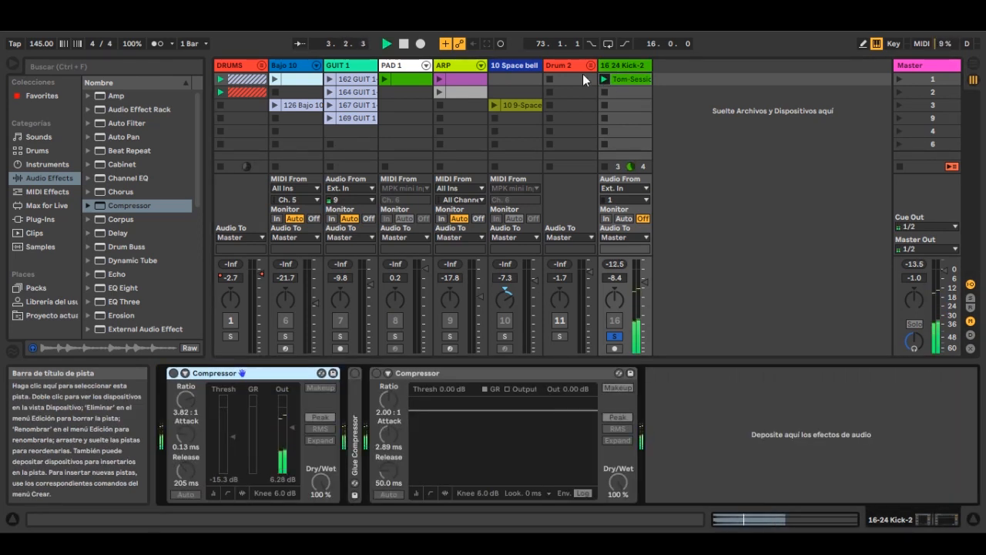
click(173, 373)
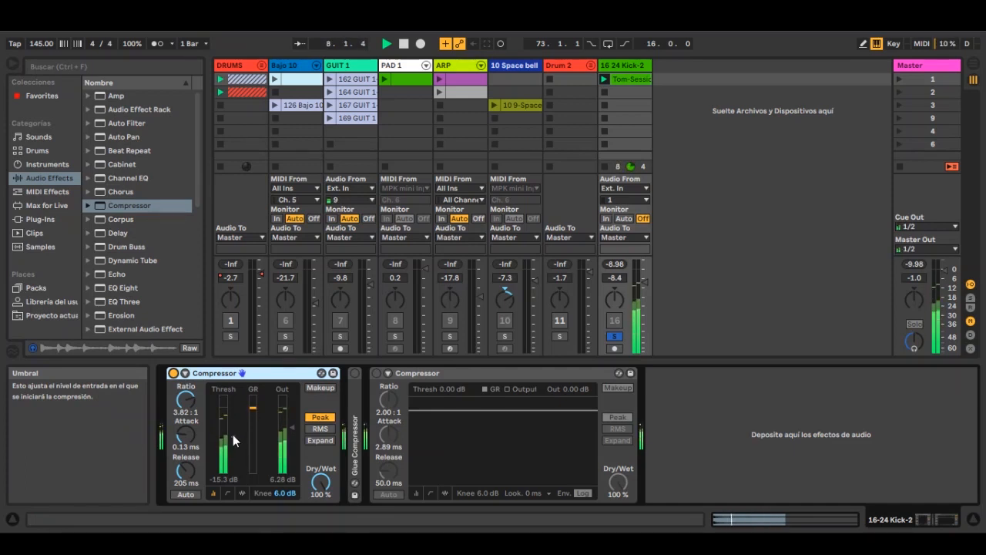
Set the first Compressor's threshold to -17.5 dB and attack to 1.52 ms, comparing against the bypassed sound
drag(232, 436, 232, 441)
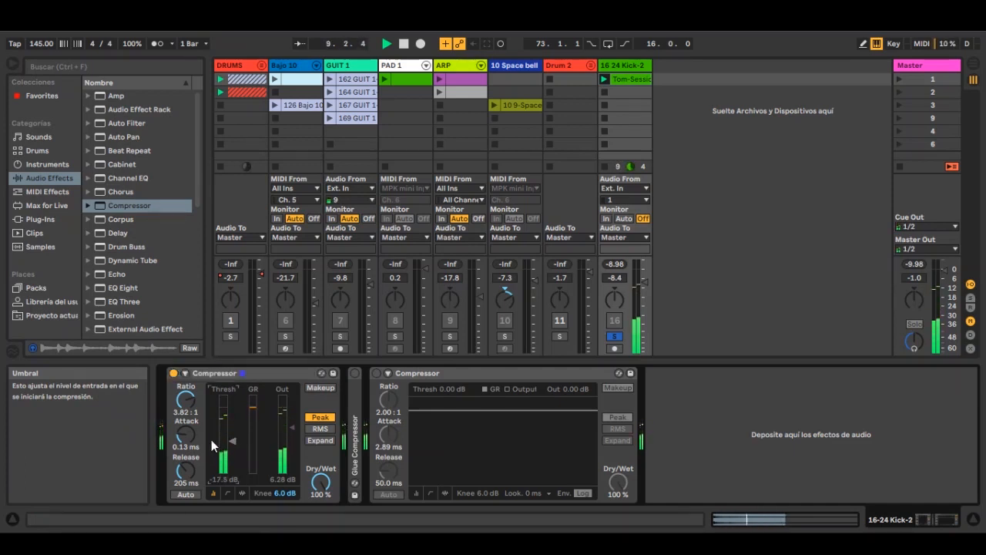
drag(184, 438, 185, 417)
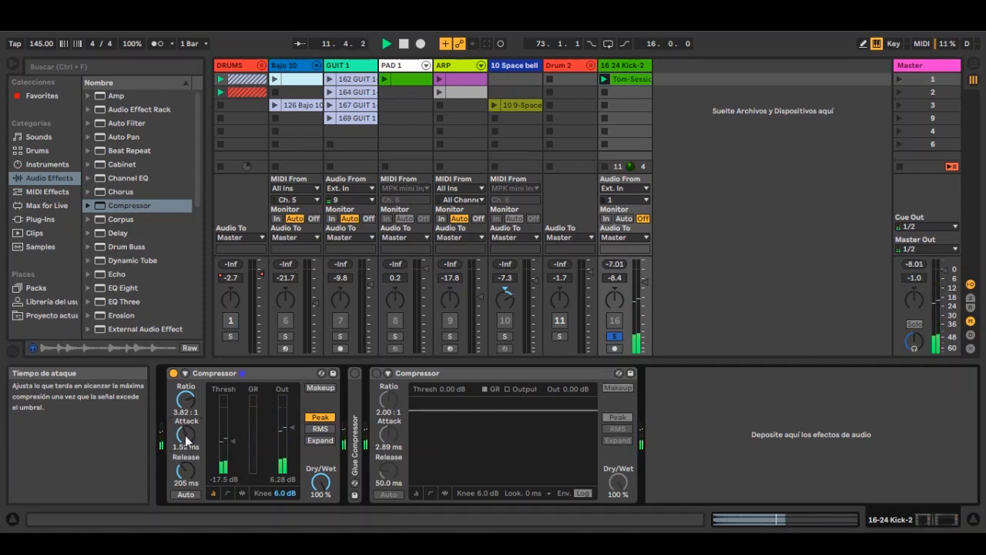
click(175, 373)
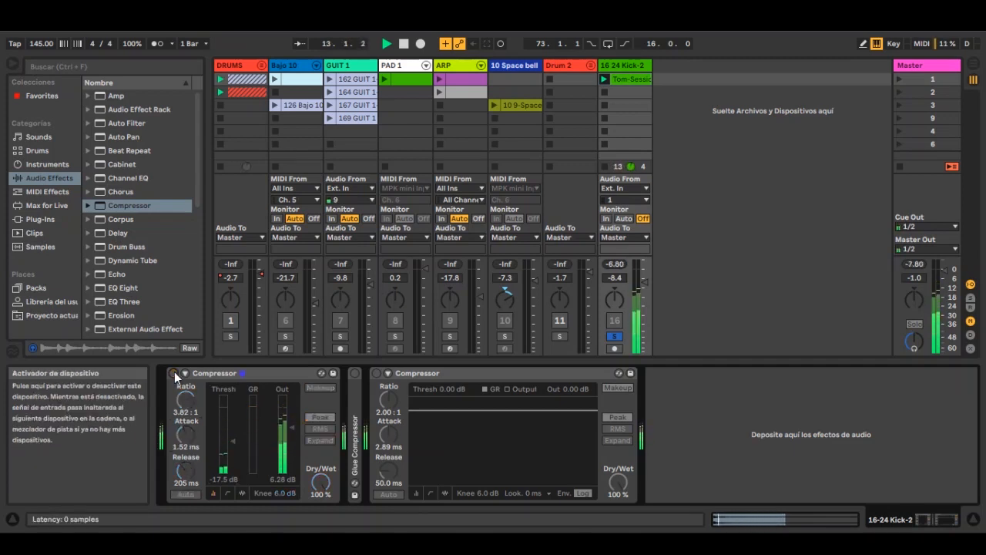
click(175, 374)
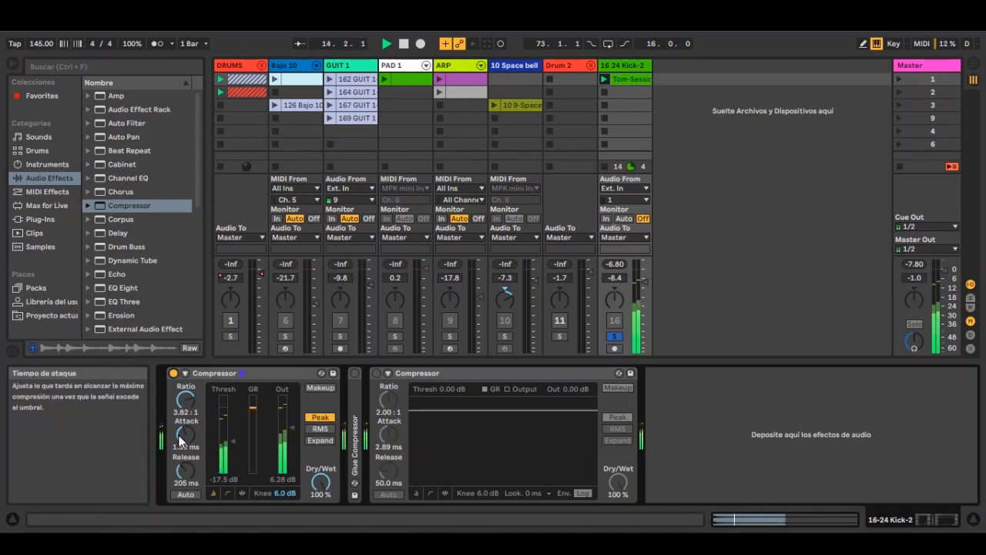
Lengthen the first Compressor's release to 459 ms and compare the tom with and without compression
drag(184, 471, 185, 462)
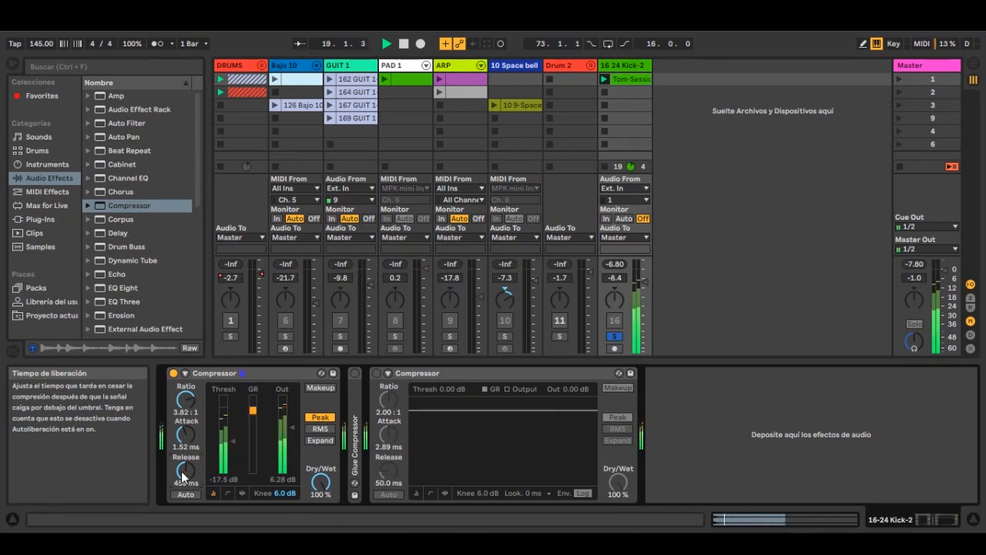
mouse_move(183, 472)
mouse_down()
mouse_move(183, 454)
mouse_move(183, 468)
mouse_up()
click(173, 374)
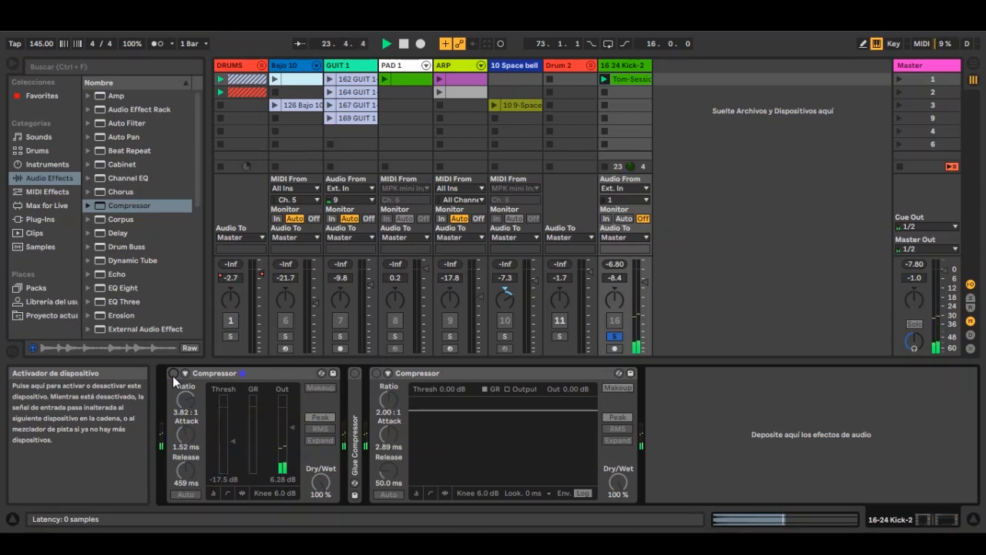
click(173, 374)
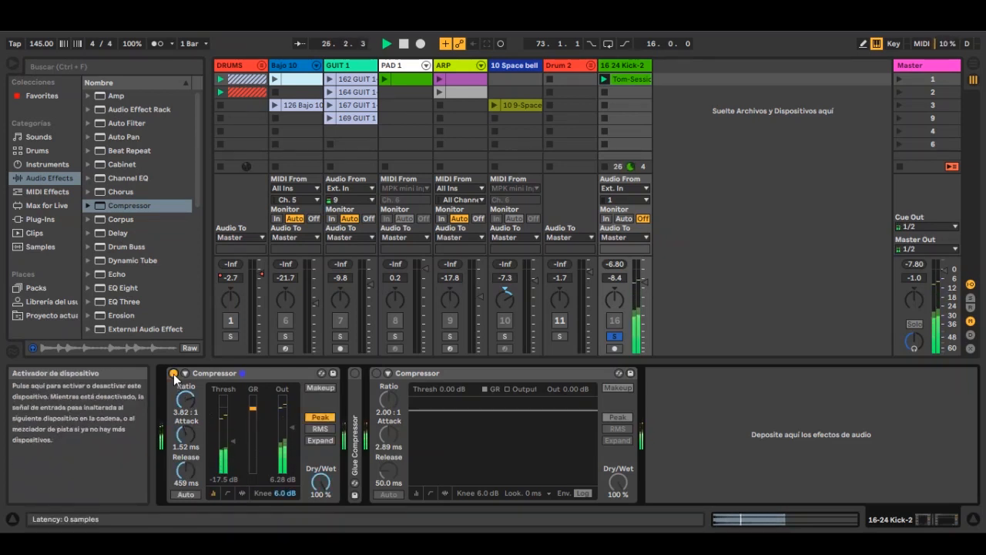
click(173, 374)
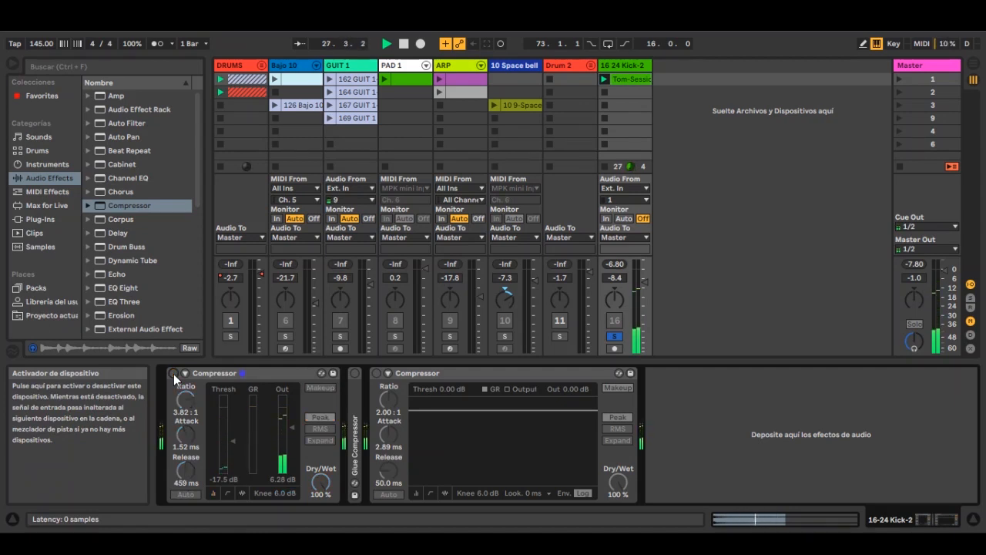
Lower the first Compressor's output gain to 3.63 dB, compare it with bypass, and restart playback with it active
click(173, 374)
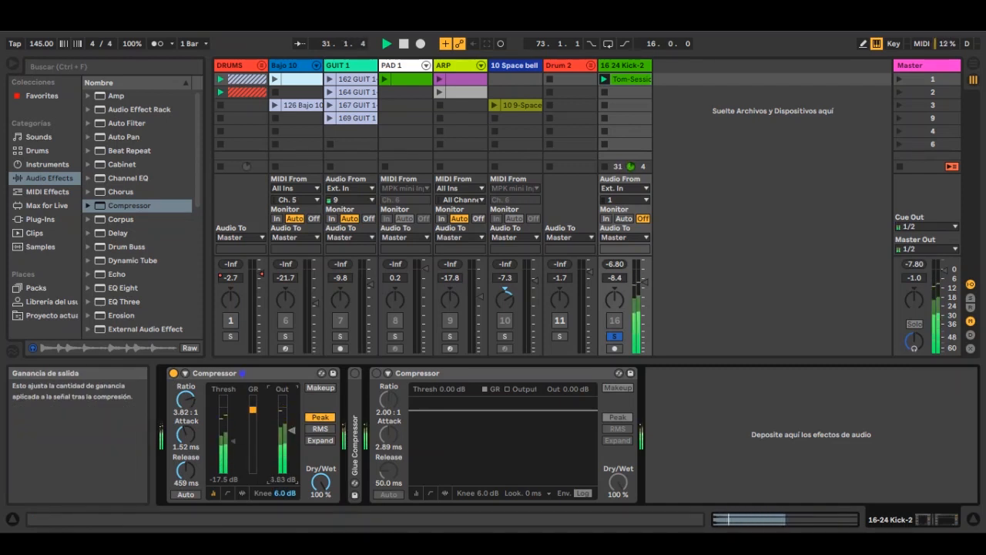
click(173, 373)
key(space)
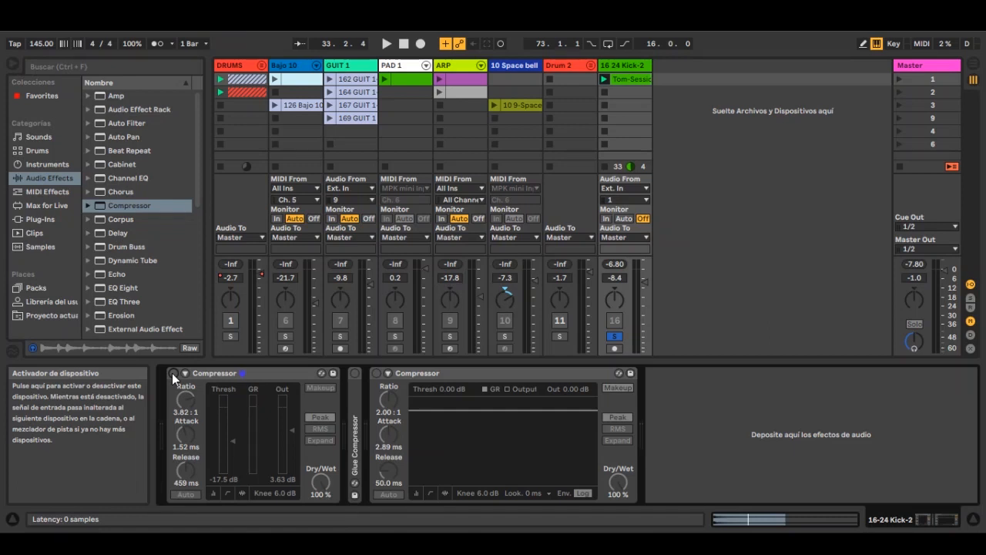
click(172, 374)
key(space)
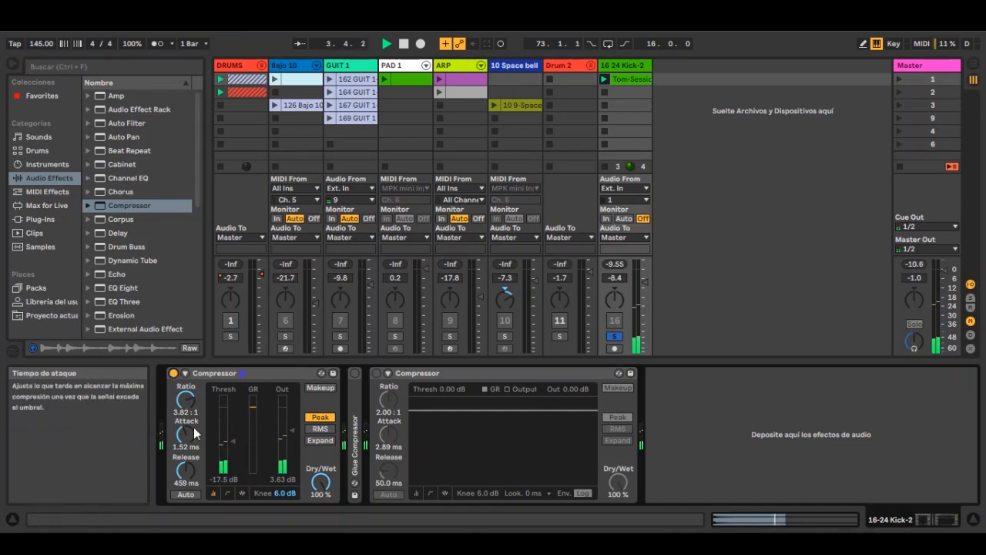
Set the attack to 8.64 ms, examine the tom's transient in the clip waveform, and return to the device chain
drag(187, 436, 187, 419)
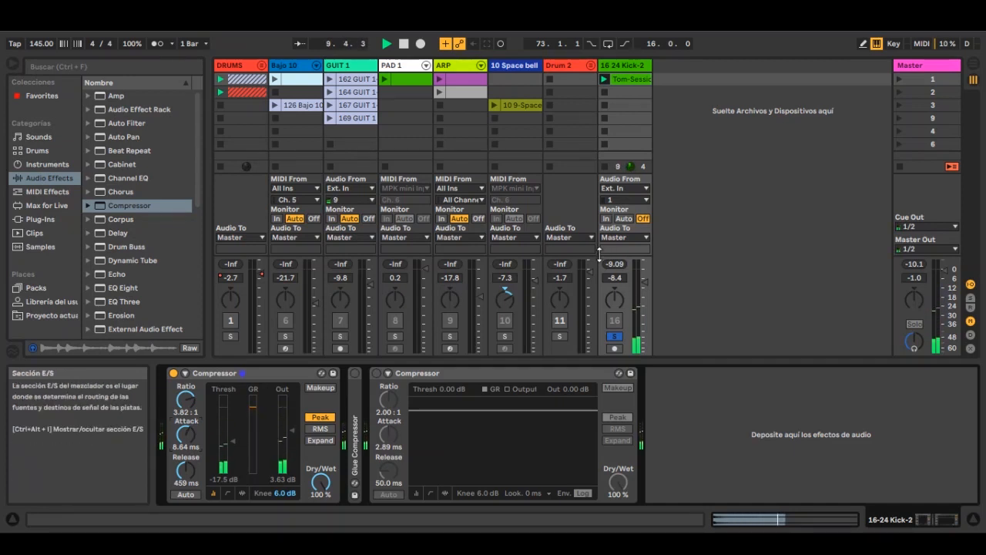
click(641, 80)
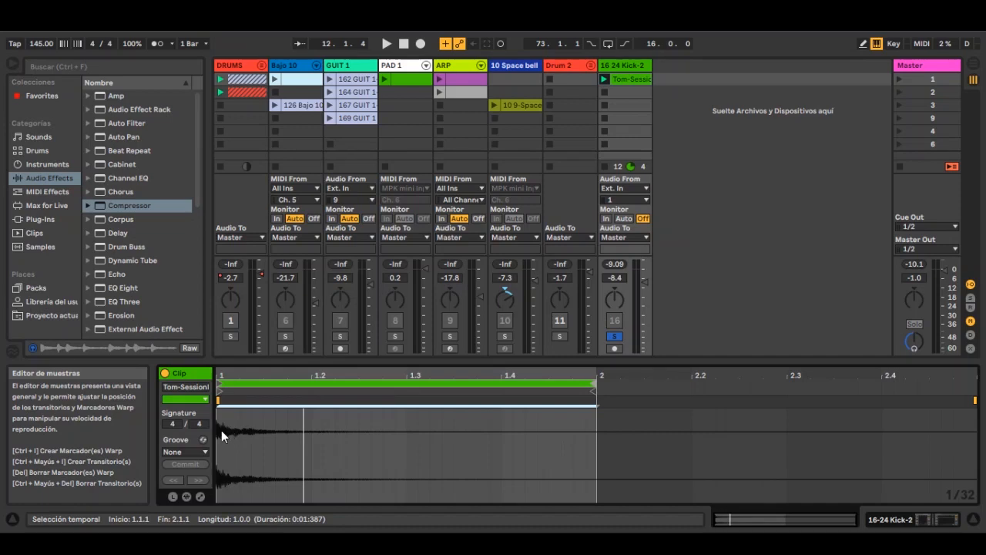
key(space)
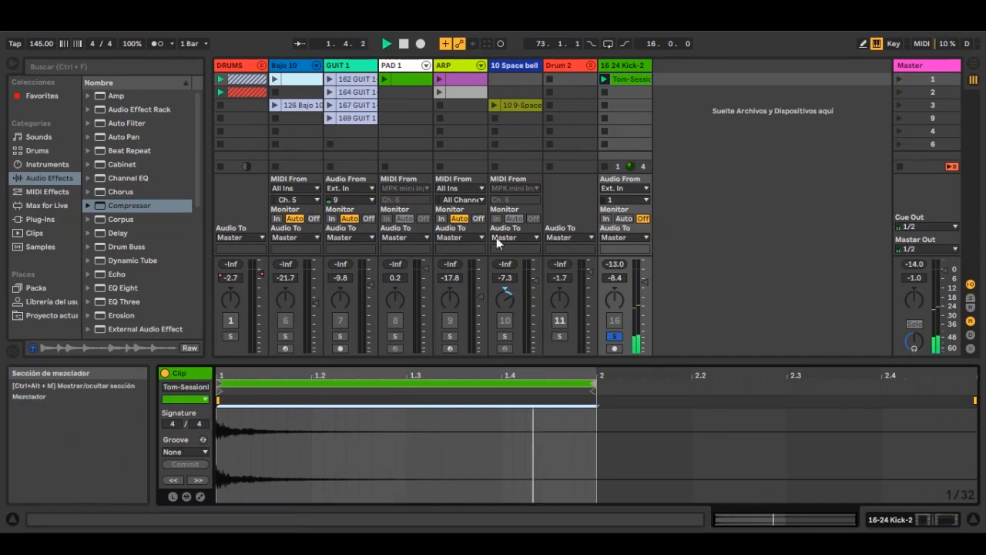
double_click(627, 67)
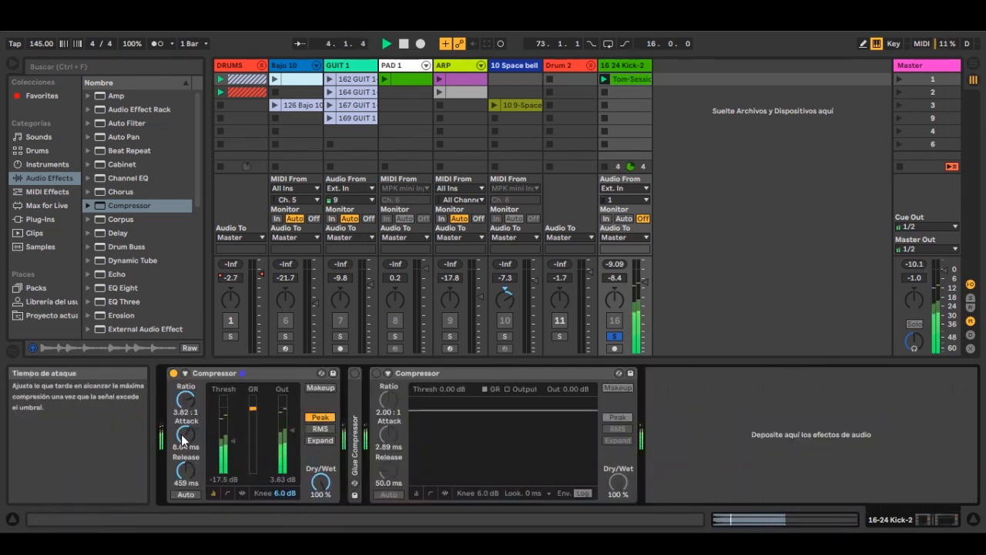
Try a 184 ms release, shorten the attack to 2.63 ms, and lengthen the release to 676 ms
drag(185, 470, 185, 500)
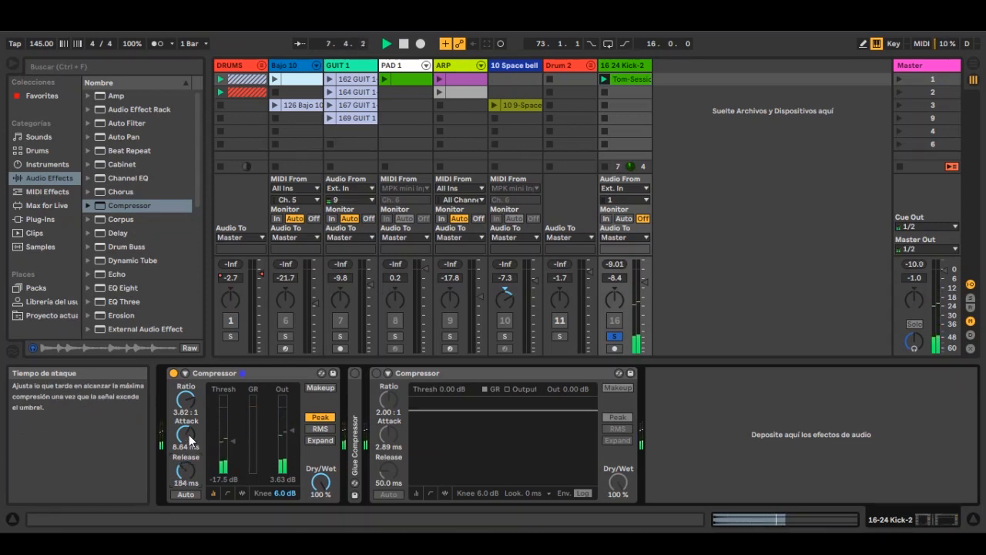
drag(189, 439, 190, 451)
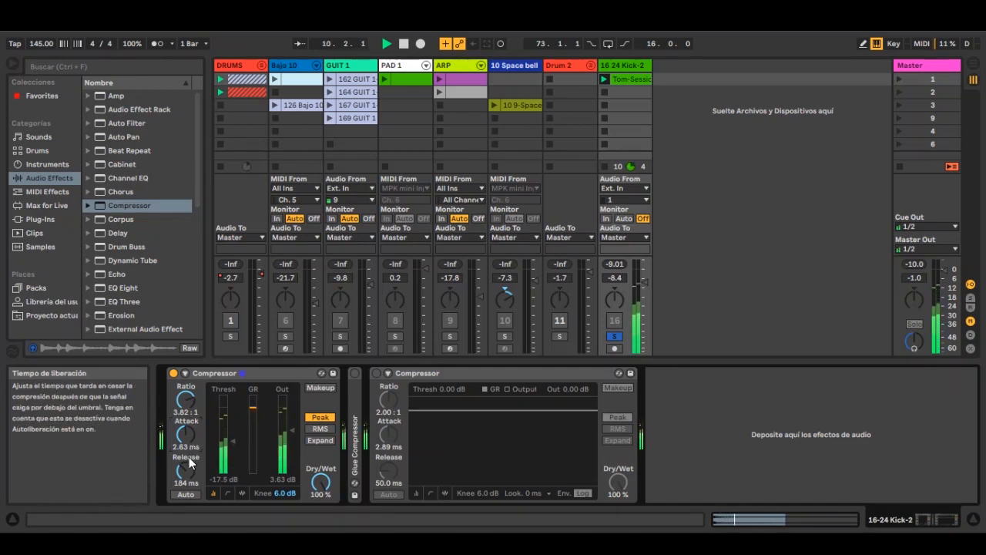
drag(185, 470, 186, 428)
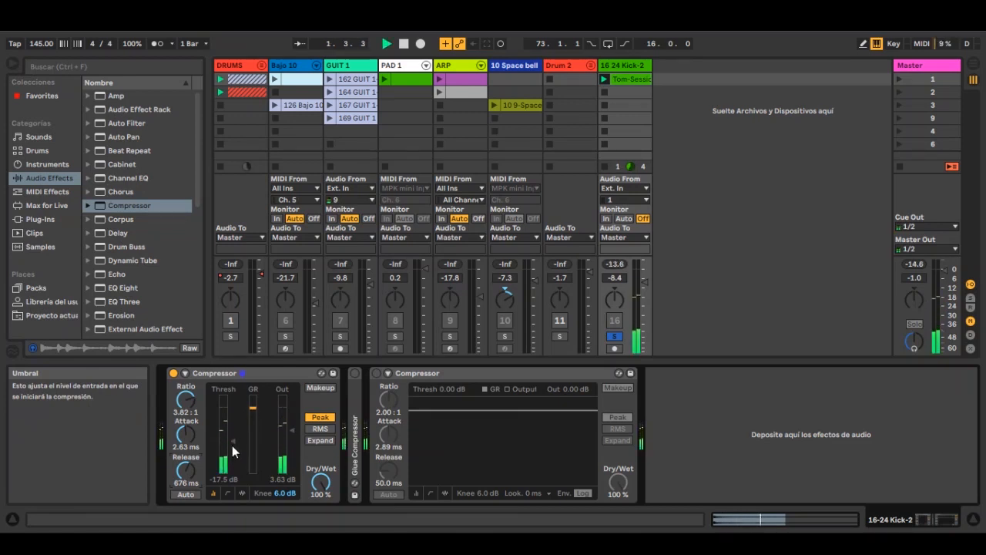
Try thresholds of -27.2, -22.6 and -19.6 dB with a 0.01 ms attack and a release of up to 1.86 s
drag(232, 446, 232, 460)
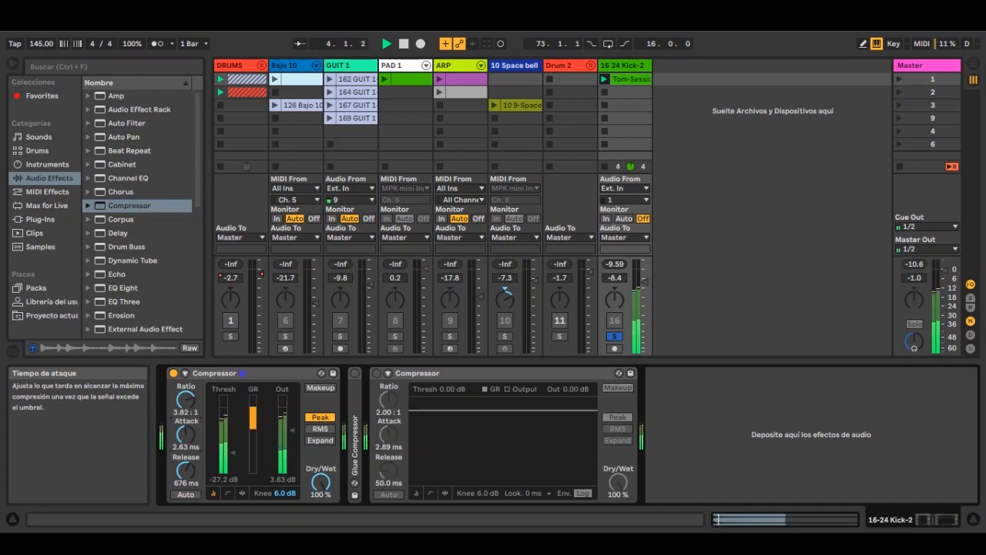
drag(231, 462, 187, 462)
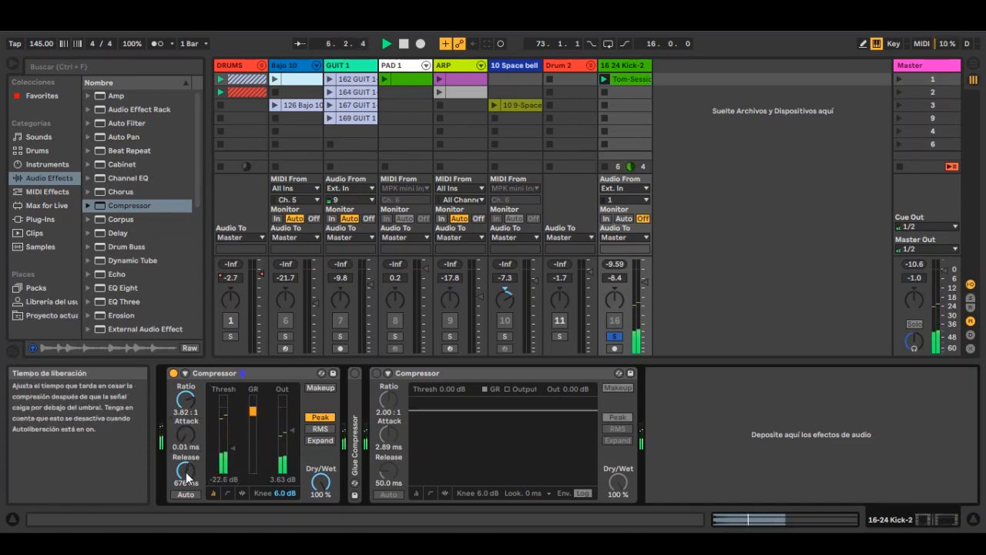
drag(186, 470, 186, 475)
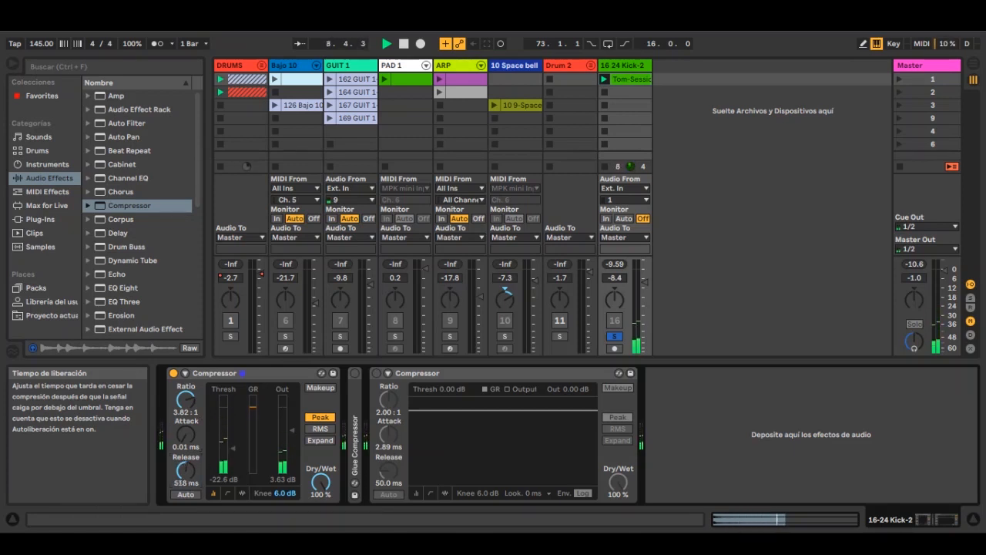
mouse_move(186, 471)
mouse_down()
mouse_move(185, 443)
mouse_move(232, 445)
mouse_up()
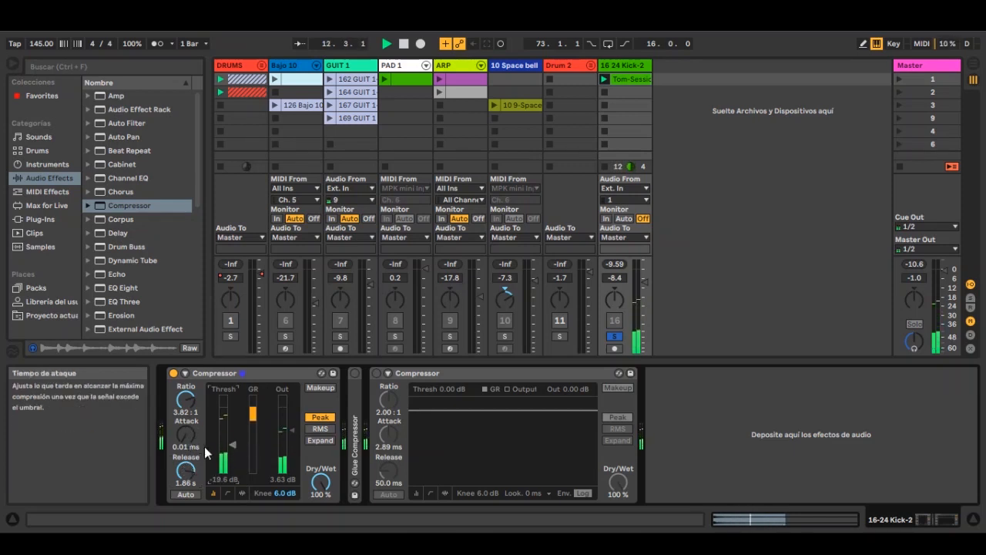
Set the first Compressor's threshold to -15.3 dB, release to 953 ms and attack to 0.02 ms
drag(233, 444, 233, 436)
drag(198, 466, 198, 476)
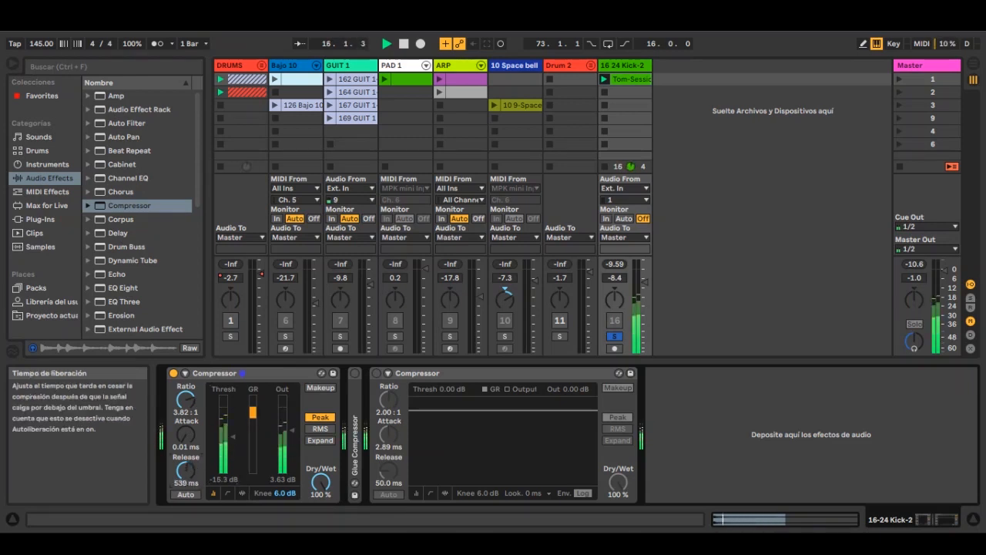
drag(185, 470, 185, 468)
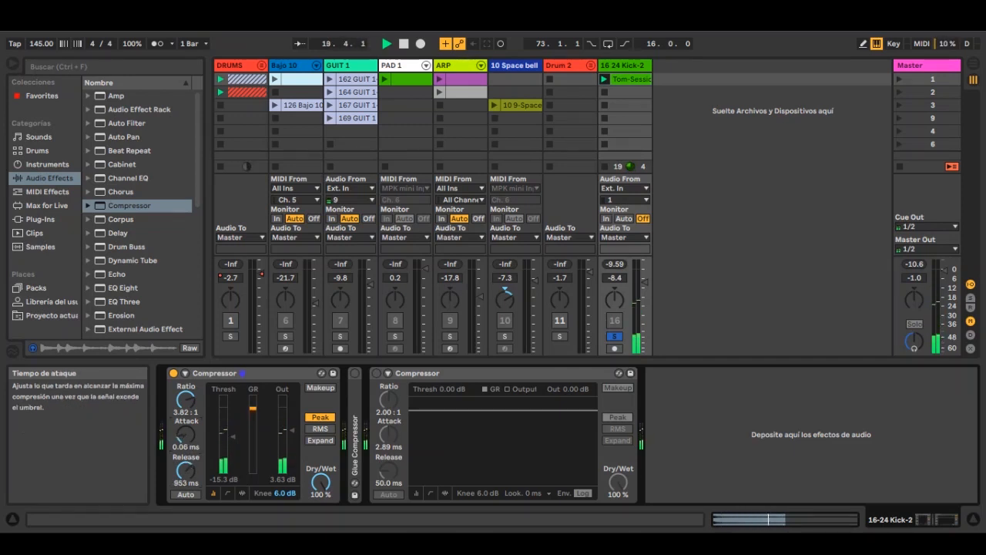
drag(186, 435, 186, 437)
Compare the looped tom with the first Compressor bypassed and active, leaving it active and playback stopped
click(173, 374)
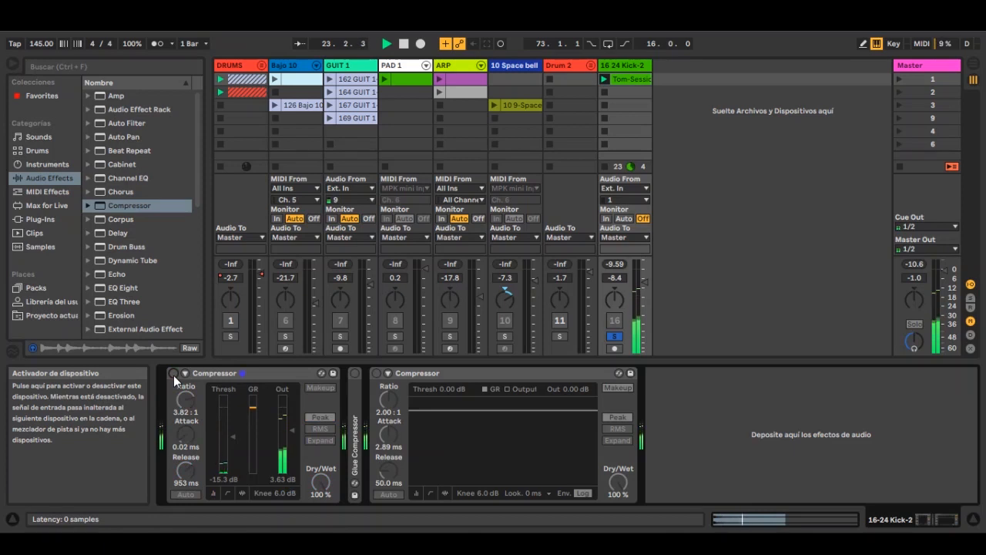
click(173, 374)
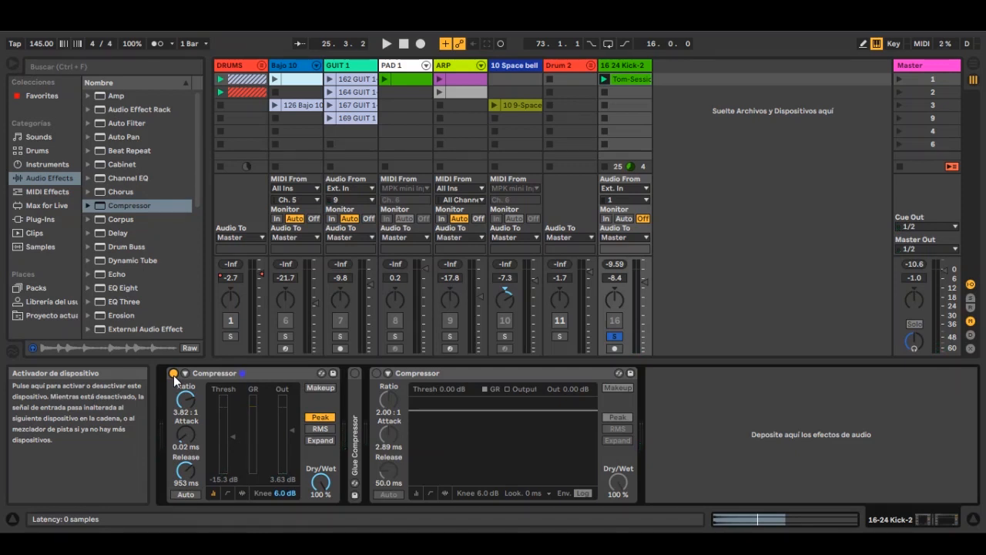
key(space)
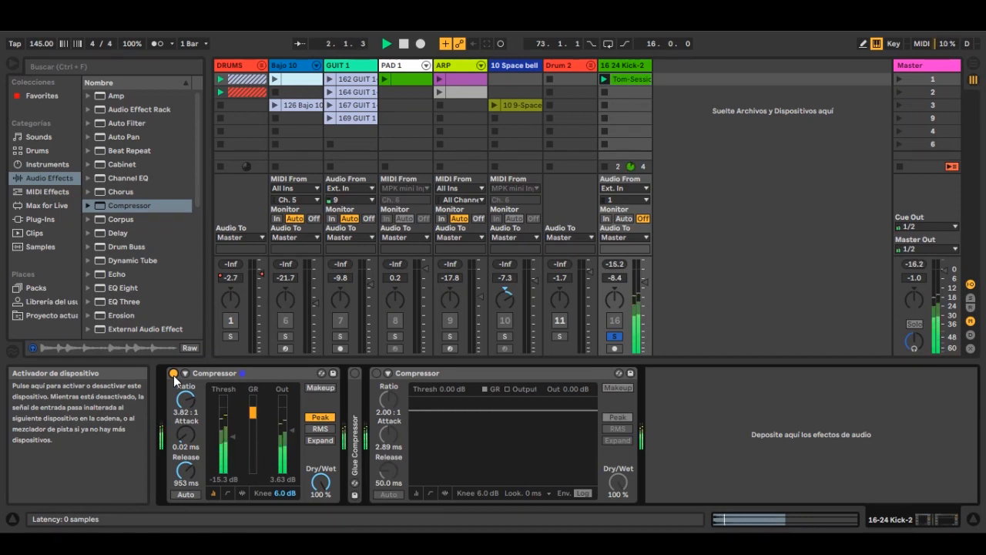
click(173, 375)
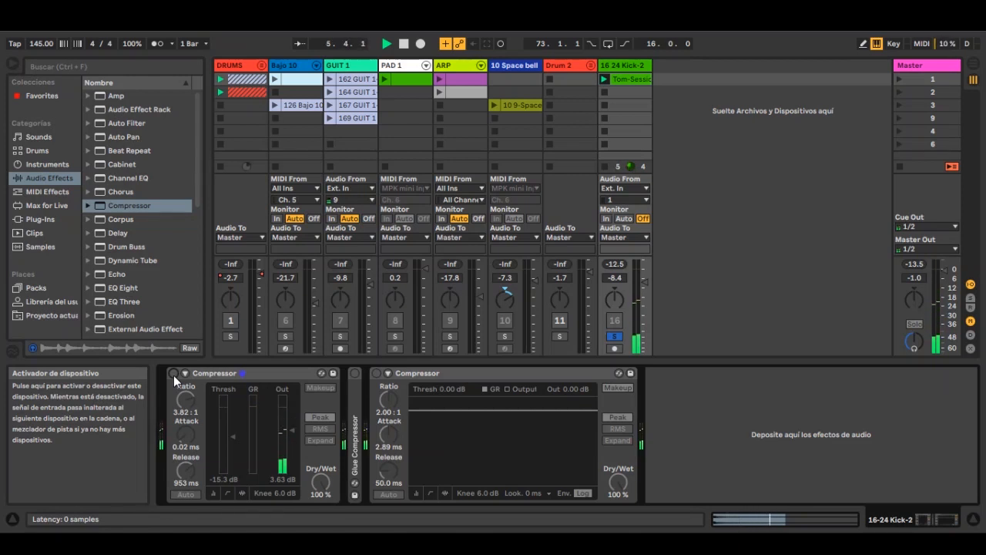
click(173, 375)
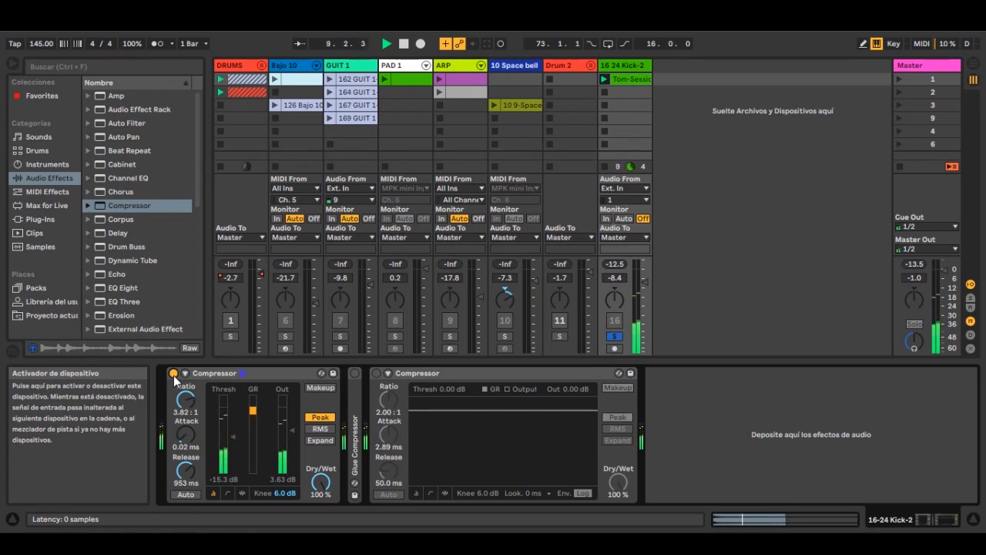
key(space)
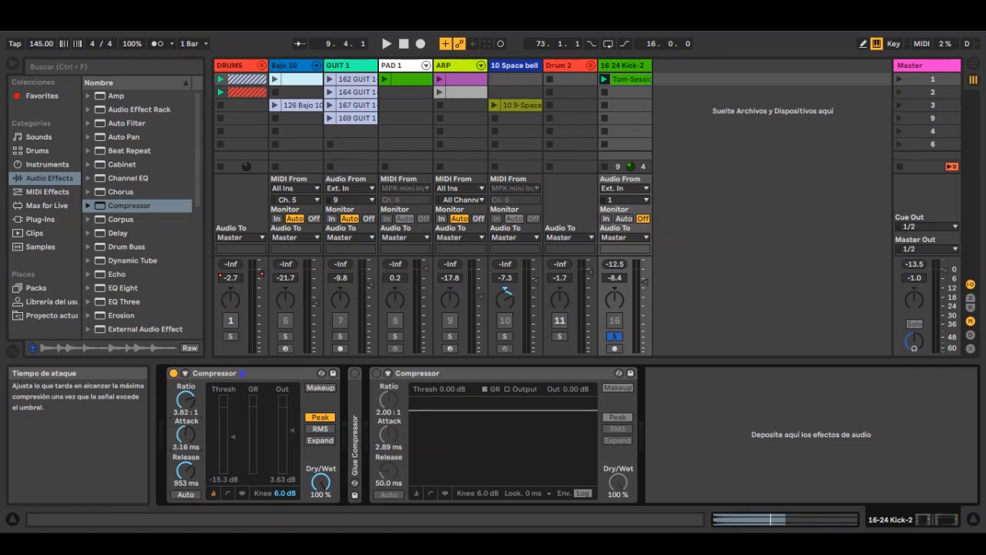
Vary the first Compressor's attack during playback, settle on 0.09 ms, and stop playback
drag(186, 434, 186, 455)
drag(185, 433, 186, 428)
key(space)
drag(186, 434, 185, 420)
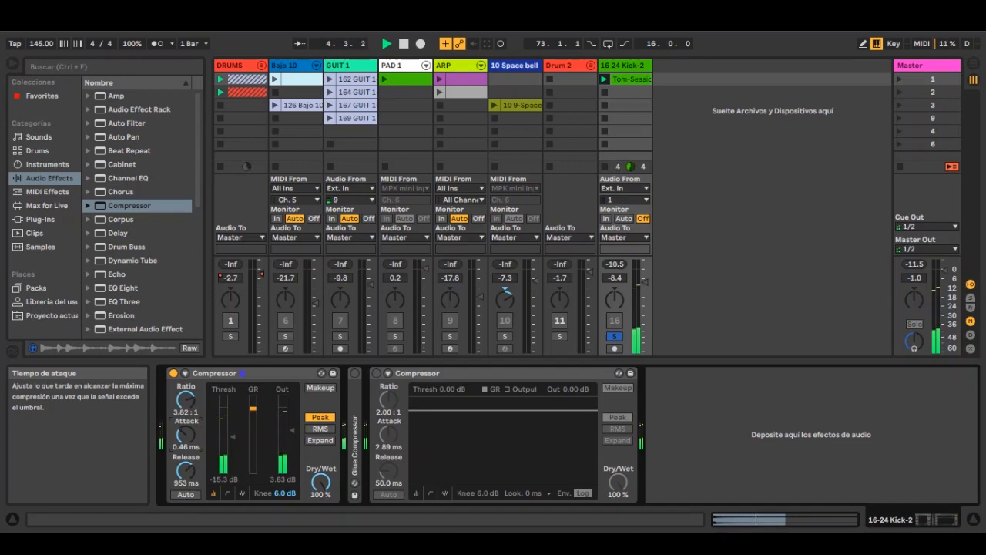
drag(186, 434, 185, 446)
key(space)
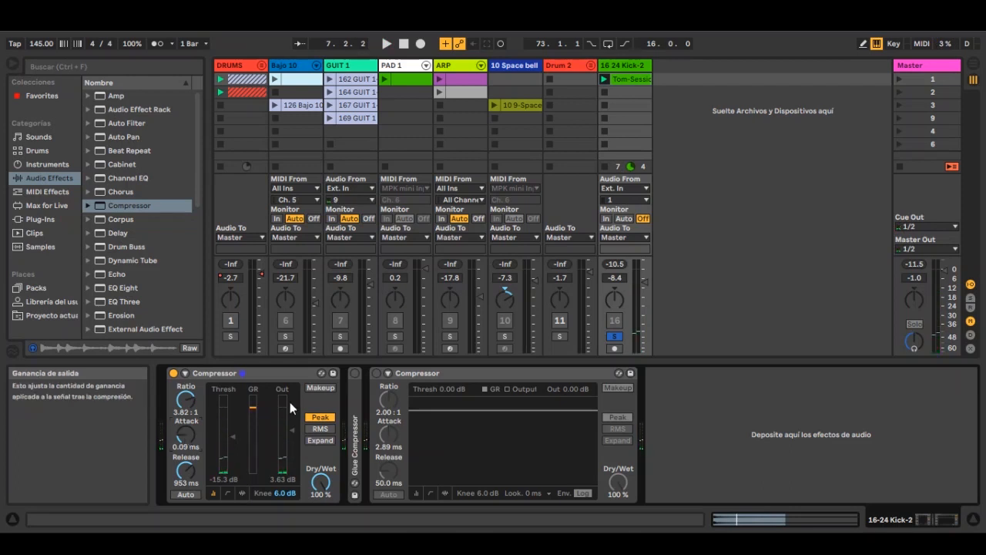
Select the DRUMS track to show its device chain
click(280, 375)
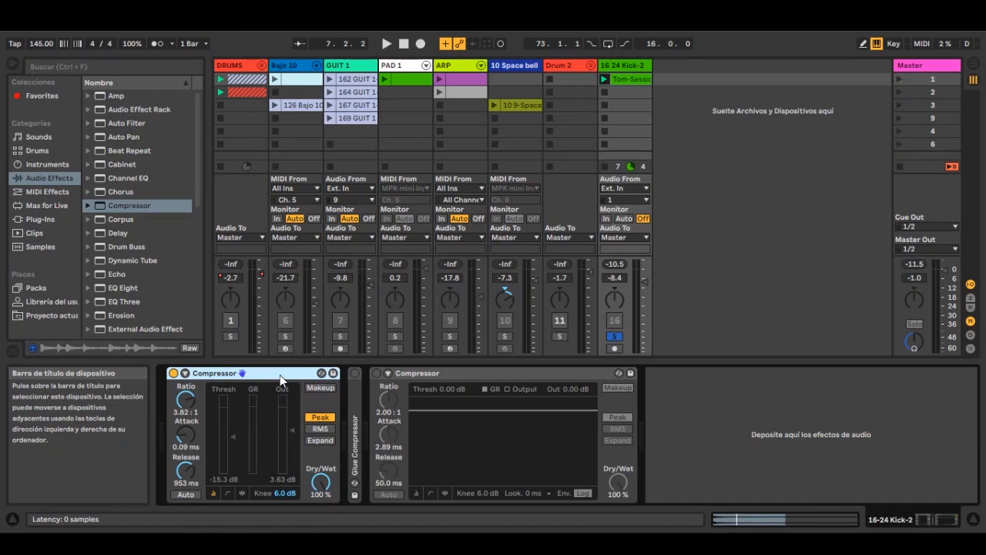
click(232, 70)
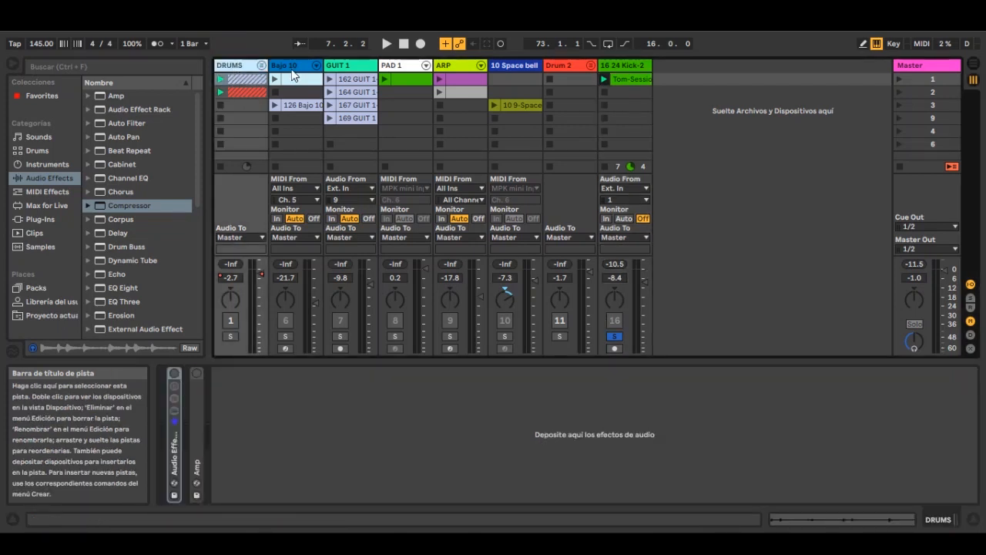